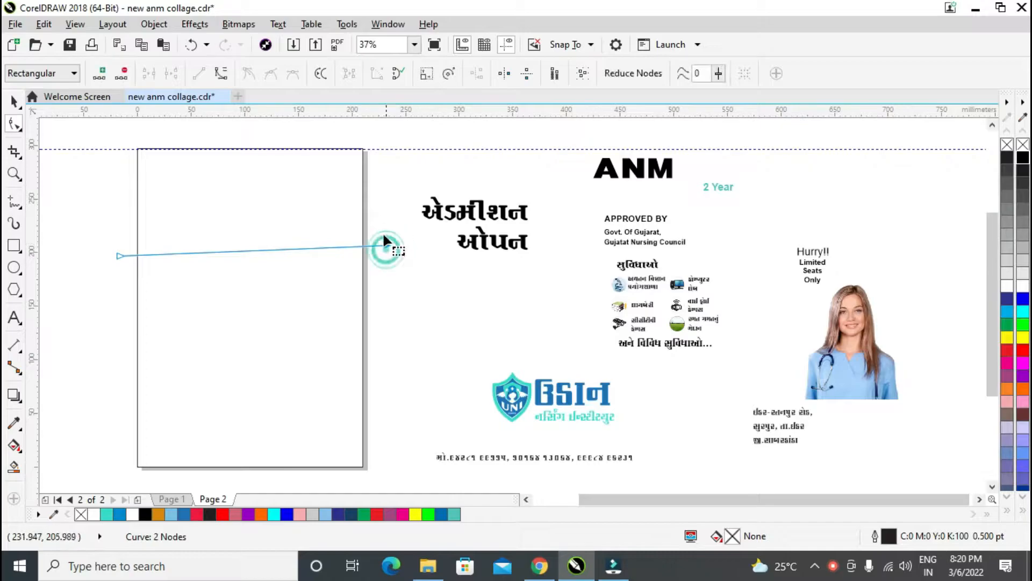
Bend the line across the page into an S-shaped wave about 249 mm wide and copy it about 103 mm lower.
{"action": "left_click_drag", "start_coordinate": [293, 251], "coordinate": [300, 210]}
{"action": "left_click_drag", "start_coordinate": [210, 265], "coordinate": [213, 306]}
{"action": "left_click_drag", "start_coordinate": [284, 202], "coordinate": [290, 185]}
{"action": "left_click", "coordinate": [14, 107]}
{"action": "left_click_drag", "start_coordinate": [254, 240], "coordinate": [256, 359]}
Add a page-sized rectangle and use Smart Fill to create a red band between the two wave curves.
{"action": "double_click", "coordinate": [14, 249]}
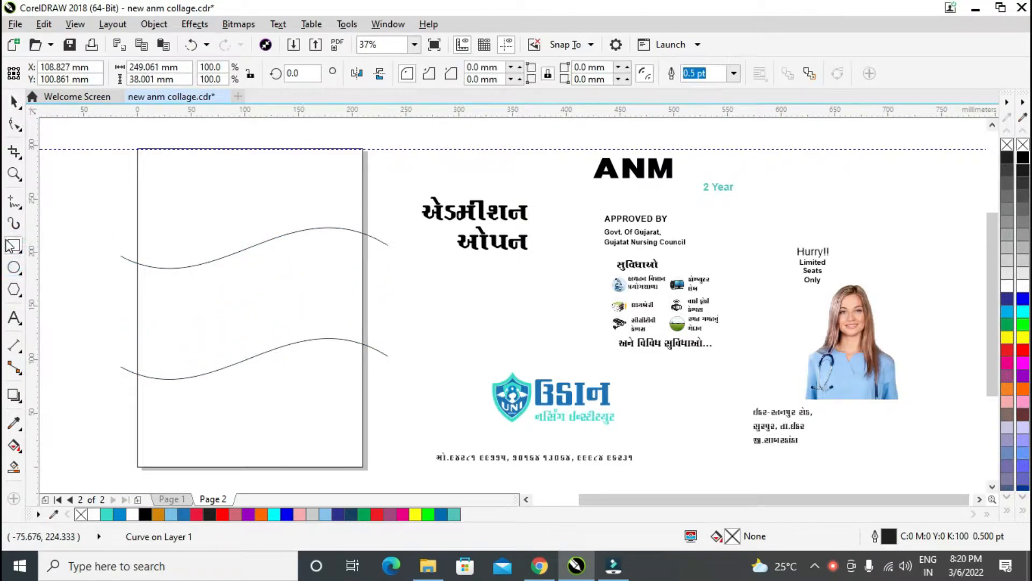
{"action": "left_click", "coordinate": [464, 238]}
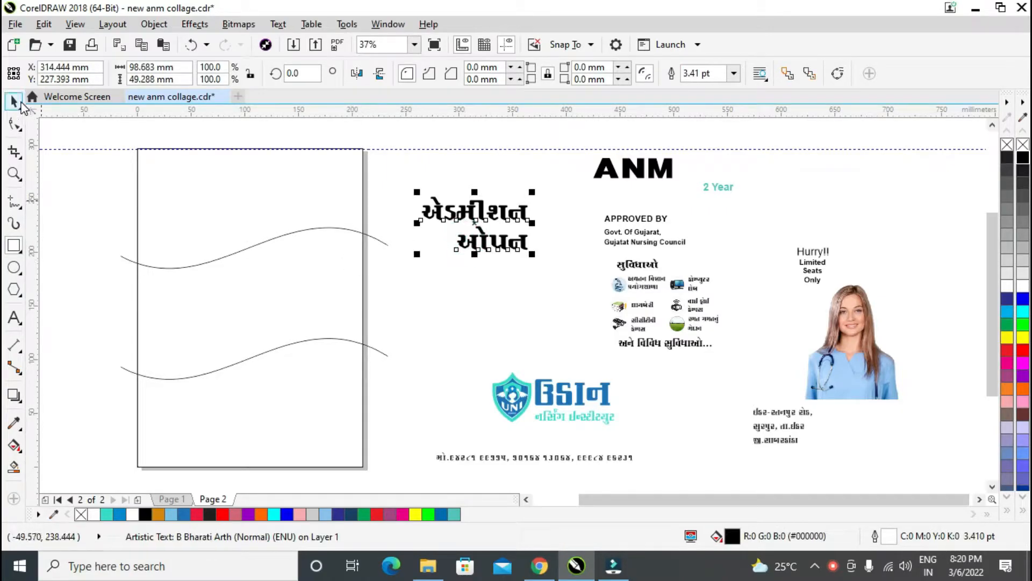
{"action": "left_click", "coordinate": [56, 161]}
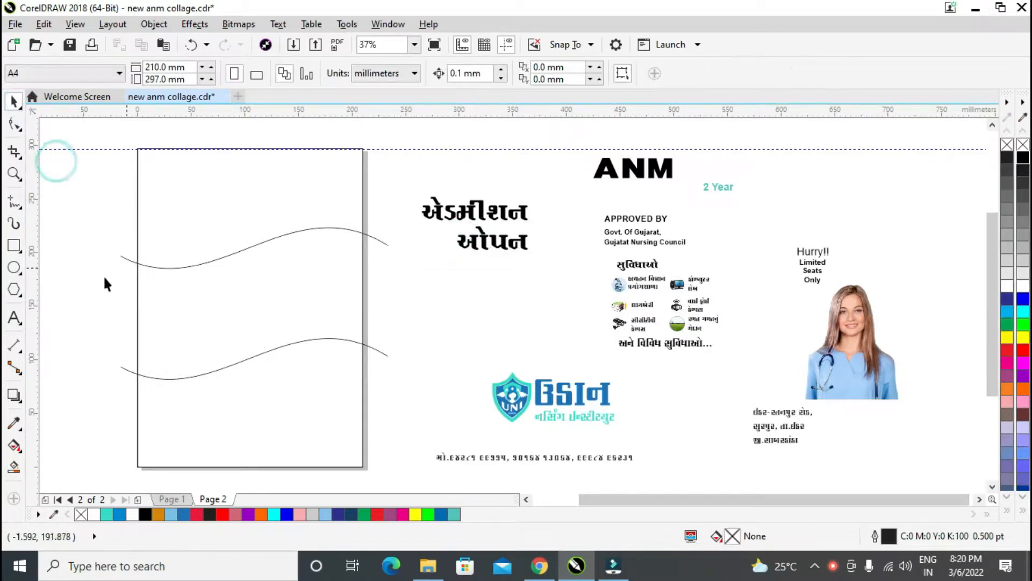
{"action": "left_click", "coordinate": [14, 468]}
{"action": "left_click", "coordinate": [188, 339]}
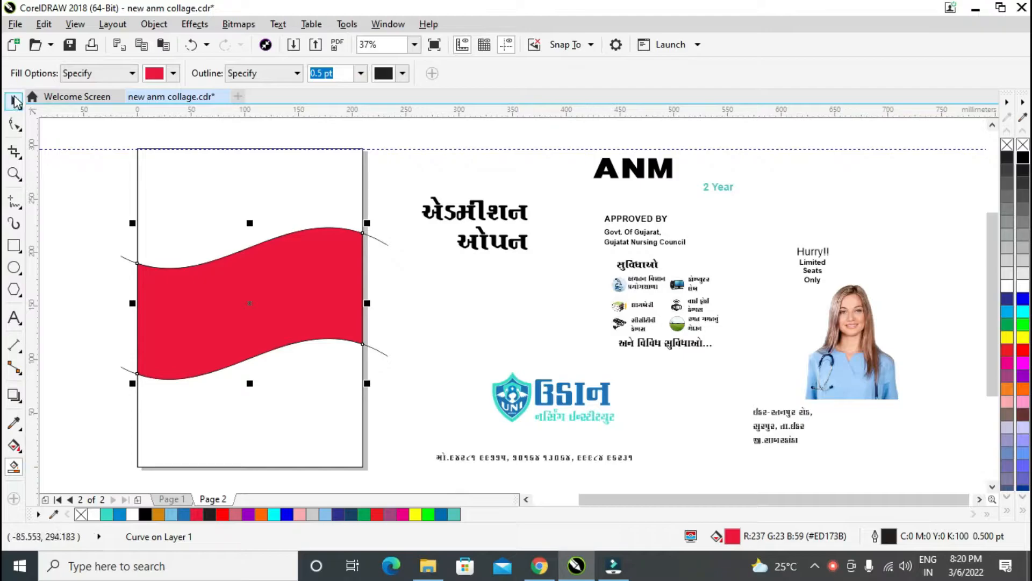
{"action": "left_click", "coordinate": [15, 101]}
{"action": "left_click", "coordinate": [66, 188]}
Recolor the red band with the blue #1E72BA sampled from the logo lettering using the Color Eyedropper.
{"action": "left_click", "coordinate": [210, 304]}
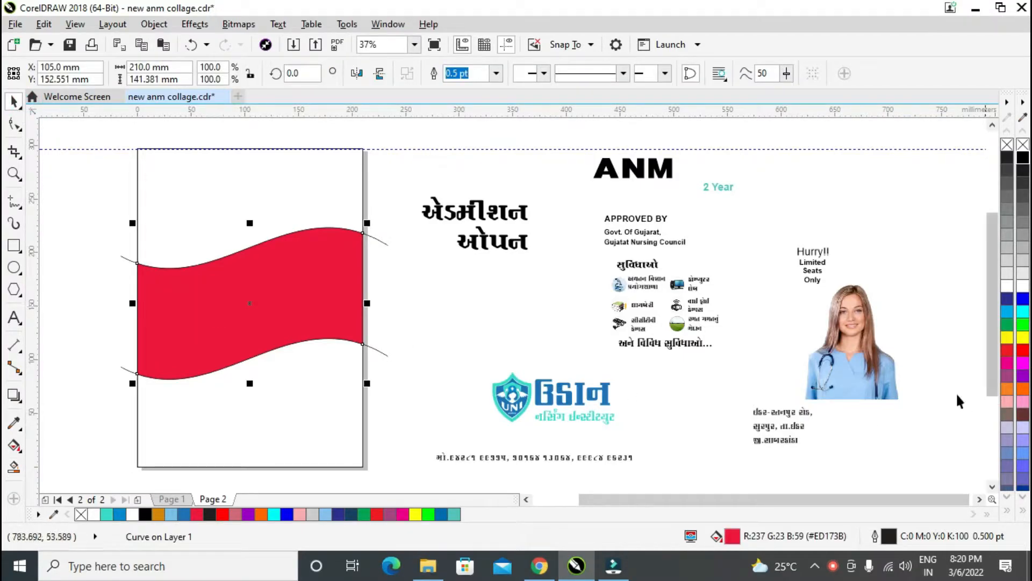
{"action": "left_click", "coordinate": [549, 400]}
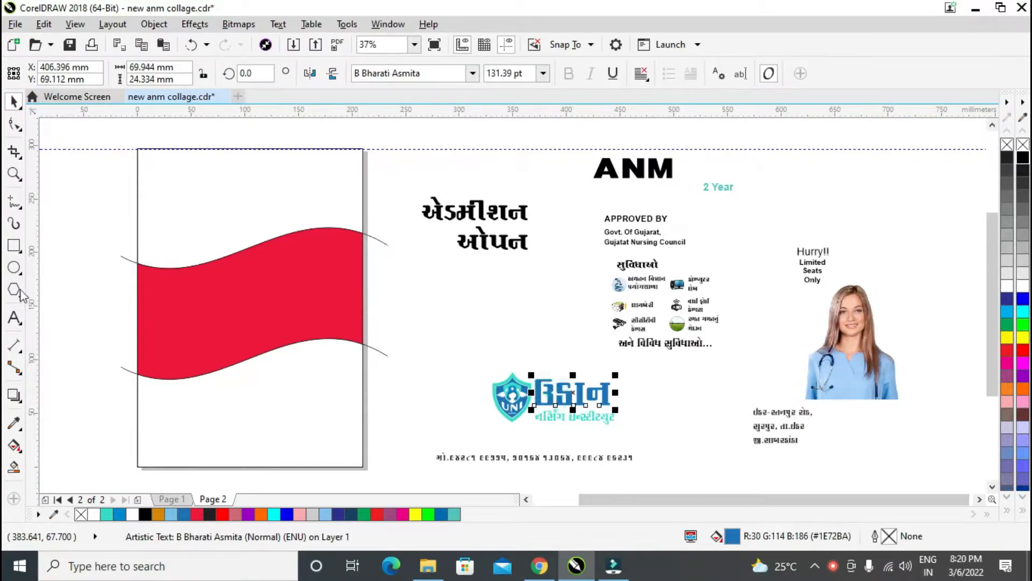
{"action": "left_click", "coordinate": [15, 426]}
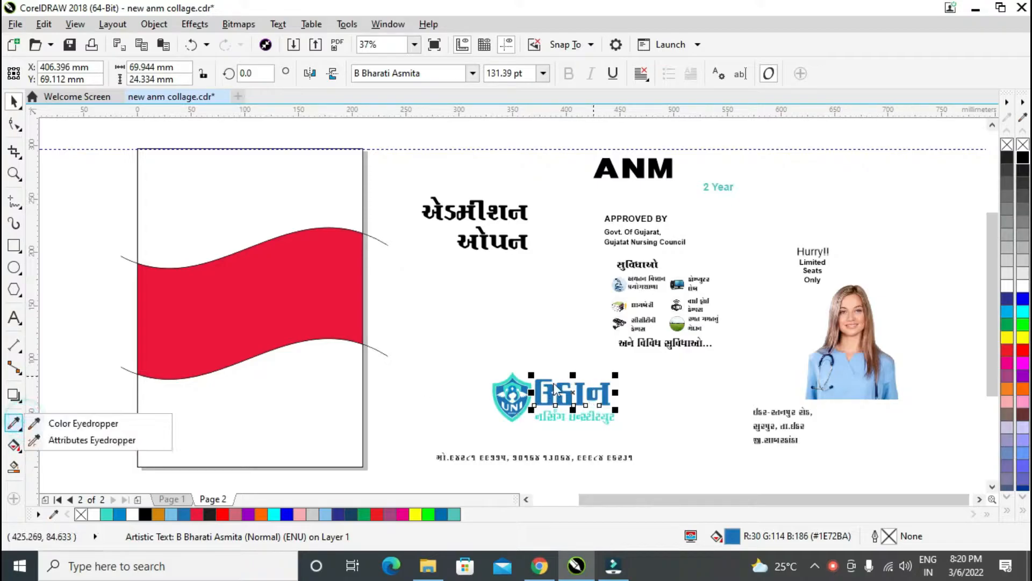
{"action": "left_click", "coordinate": [36, 422]}
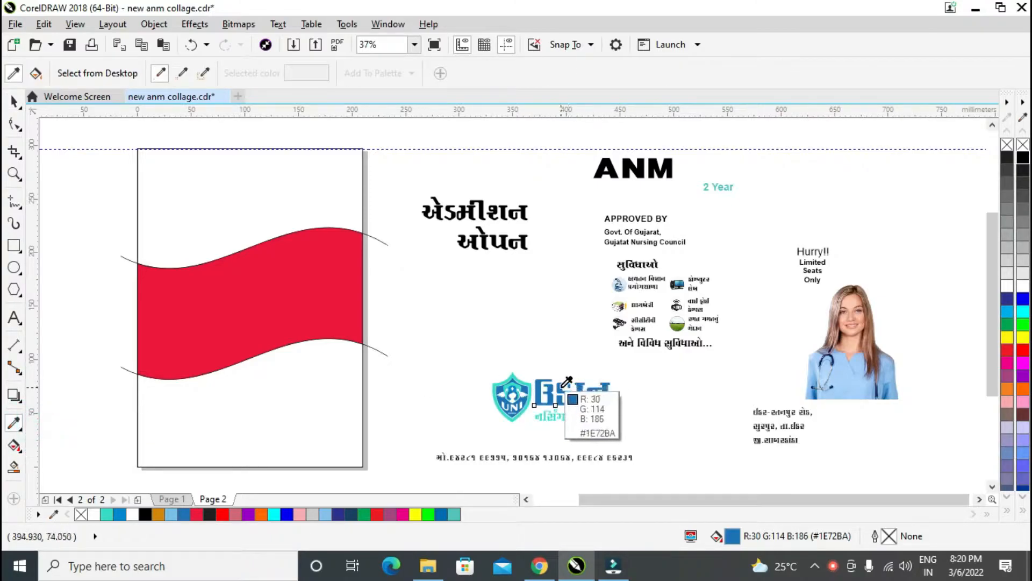
{"action": "left_click", "coordinate": [559, 385]}
{"action": "left_click", "coordinate": [279, 310]}
{"action": "left_click", "coordinate": [14, 101]}
Place a copy of the blue wave band beside the page, about 218 mm to the right of the original.
{"action": "left_click", "coordinate": [254, 293]}
{"action": "left_click", "coordinate": [369, 235]}
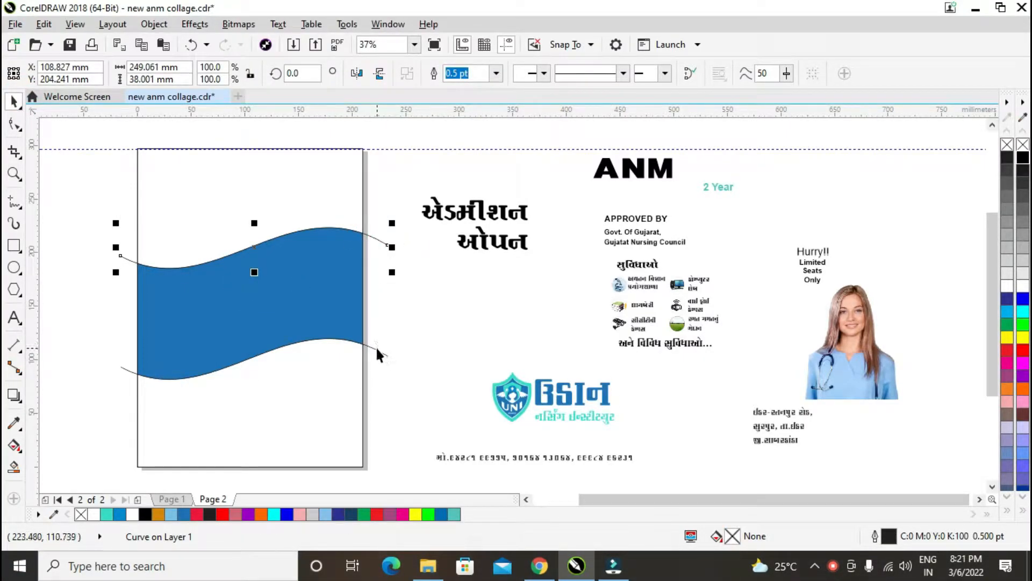
{"action": "left_click", "coordinate": [331, 309]}
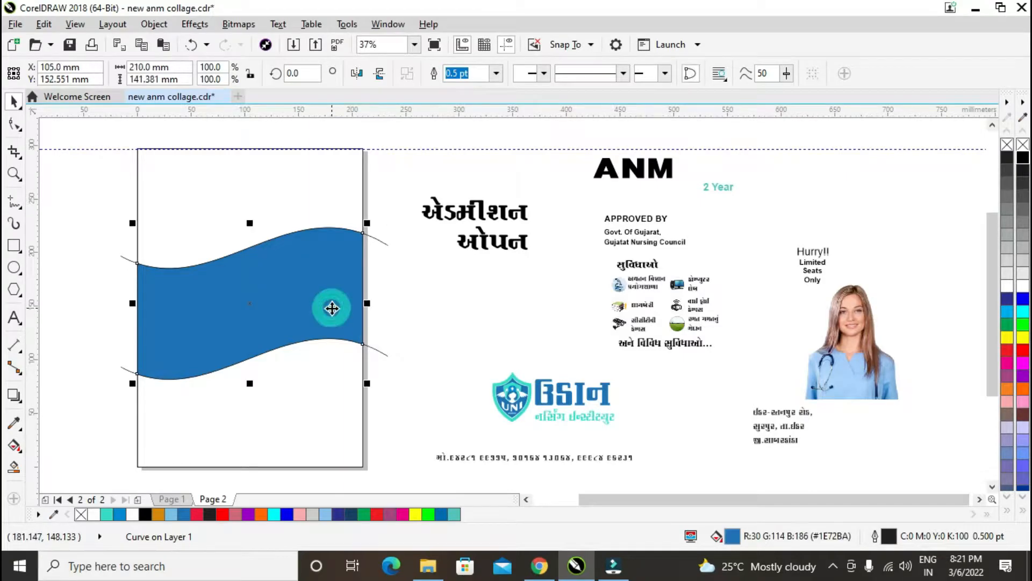
{"action": "scroll", "coordinate": [276, 290], "scroll_direction": "up", "scroll_amount": 2}
{"action": "scroll", "coordinate": [277, 290], "scroll_direction": "down", "scroll_amount": 2}
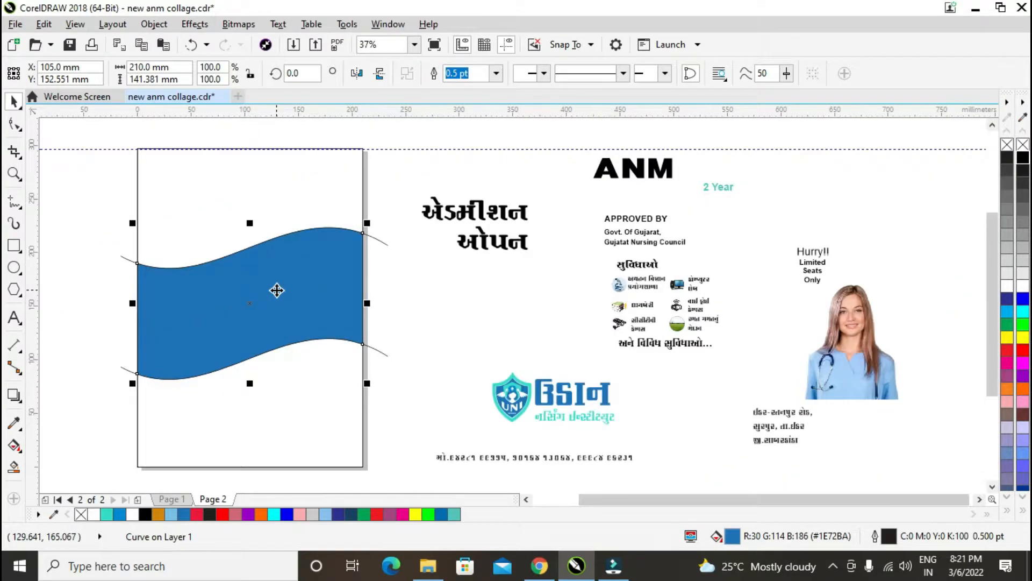
{"action": "left_click_drag", "start_coordinate": [277, 291], "coordinate": [511, 311]}
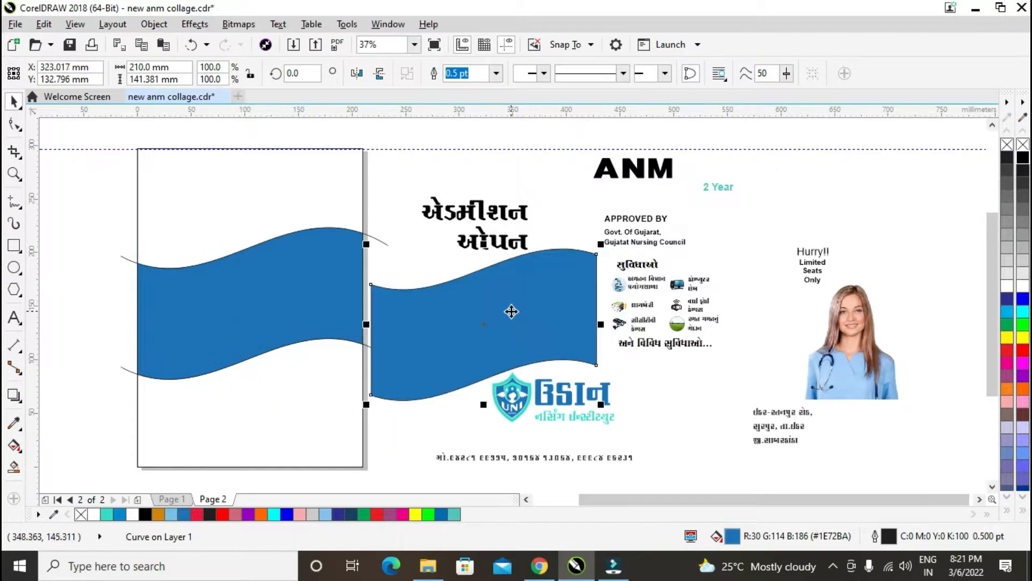
Shift the original blue band up about 6 mm and PowerClip it inside the page rectangle.
{"action": "left_click", "coordinate": [231, 296]}
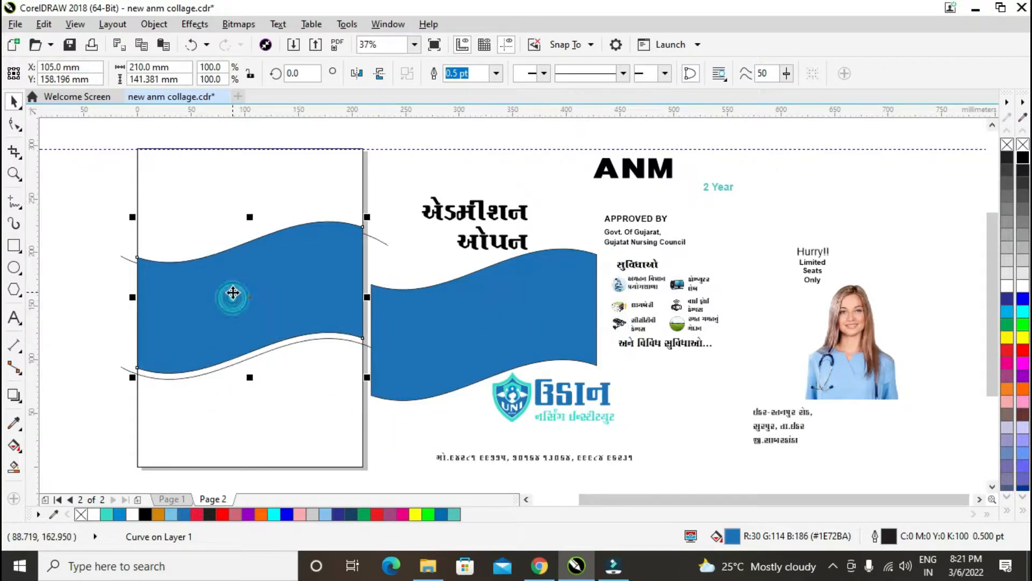
{"action": "right_click", "coordinate": [231, 295]}
{"action": "left_click", "coordinate": [315, 122]}
{"action": "left_click", "coordinate": [253, 189]}
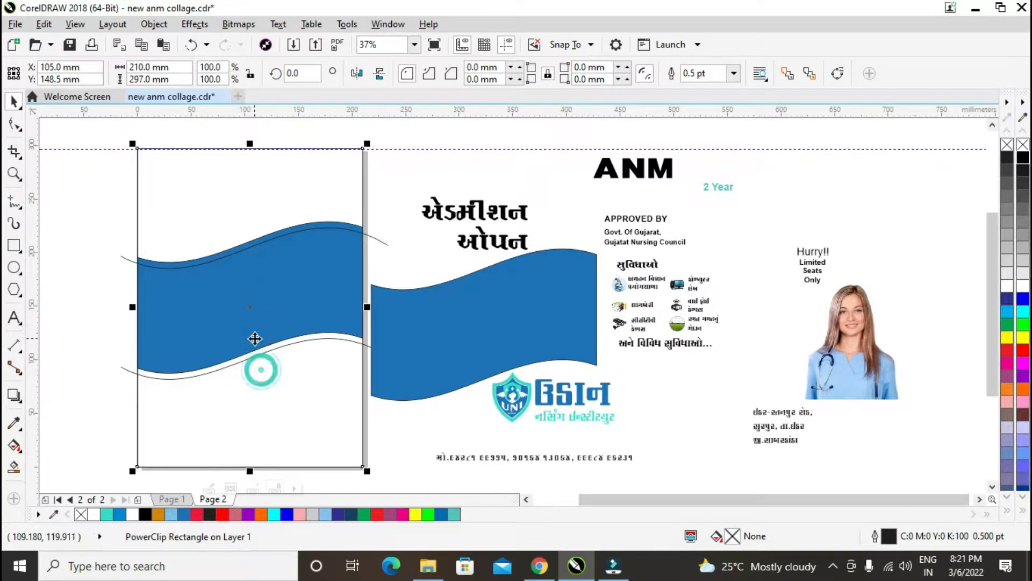
PowerClip the copied blue band inside the same page rectangle.
{"action": "left_click", "coordinate": [489, 354]}
{"action": "right_click", "coordinate": [490, 353]}
{"action": "left_click", "coordinate": [532, 114]}
{"action": "left_click", "coordinate": [284, 267]}
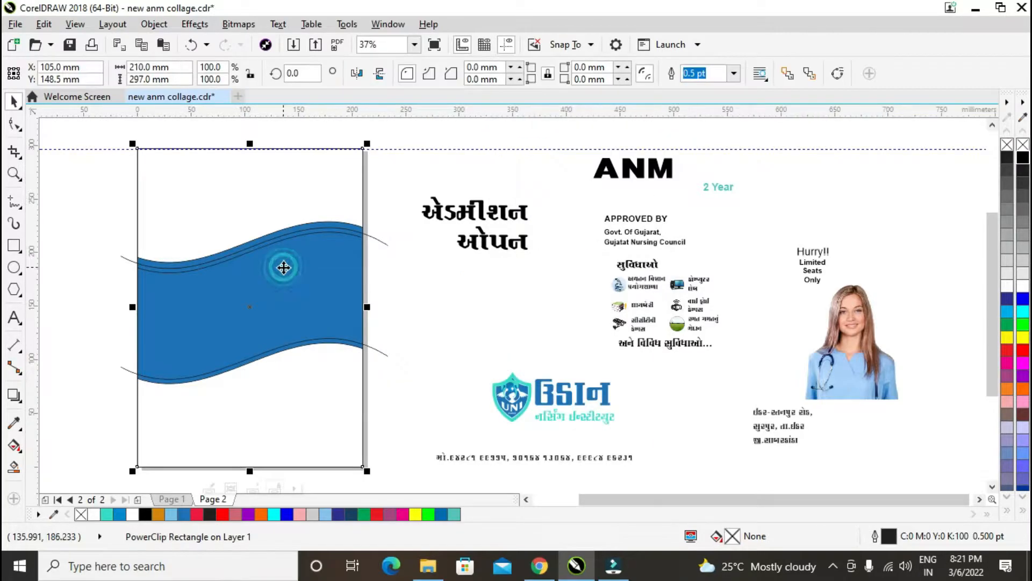
Open the PowerClip contents for editing, move the front blue band down and rotate it about 6 degrees counterclockwise.
{"action": "double_click", "coordinate": [288, 301]}
{"action": "left_click", "coordinate": [314, 270]}
{"action": "left_click_drag", "start_coordinate": [314, 269], "coordinate": [299, 290]}
{"action": "left_click", "coordinate": [299, 290]}
{"action": "left_click_drag", "start_coordinate": [372, 244], "coordinate": [370, 234]}
{"action": "left_click", "coordinate": [314, 314]}
{"action": "left_click", "coordinate": [310, 313]}
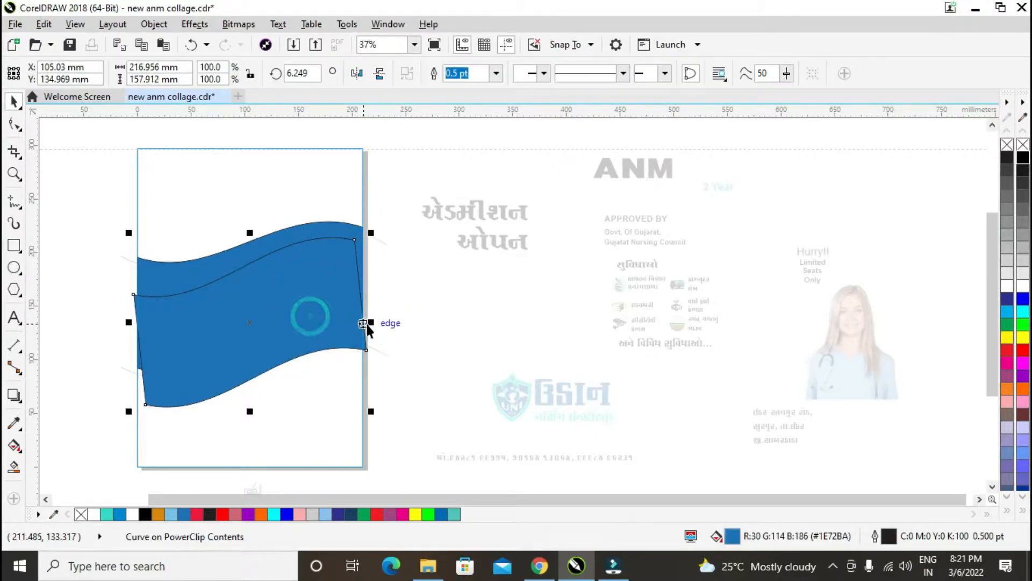
Stretch the rotated band to about 245 mm wide past both page edges and move it up about 13 mm.
{"action": "left_click_drag", "start_coordinate": [370, 322], "coordinate": [377, 323]}
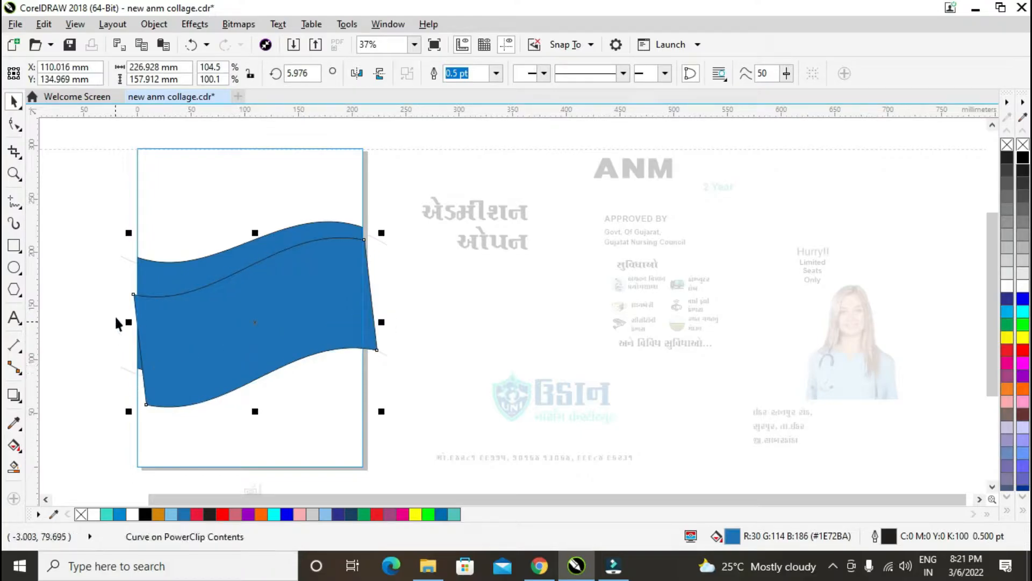
{"action": "left_click_drag", "start_coordinate": [128, 322], "coordinate": [115, 322]}
{"action": "left_click_drag", "start_coordinate": [189, 321], "coordinate": [195, 308]}
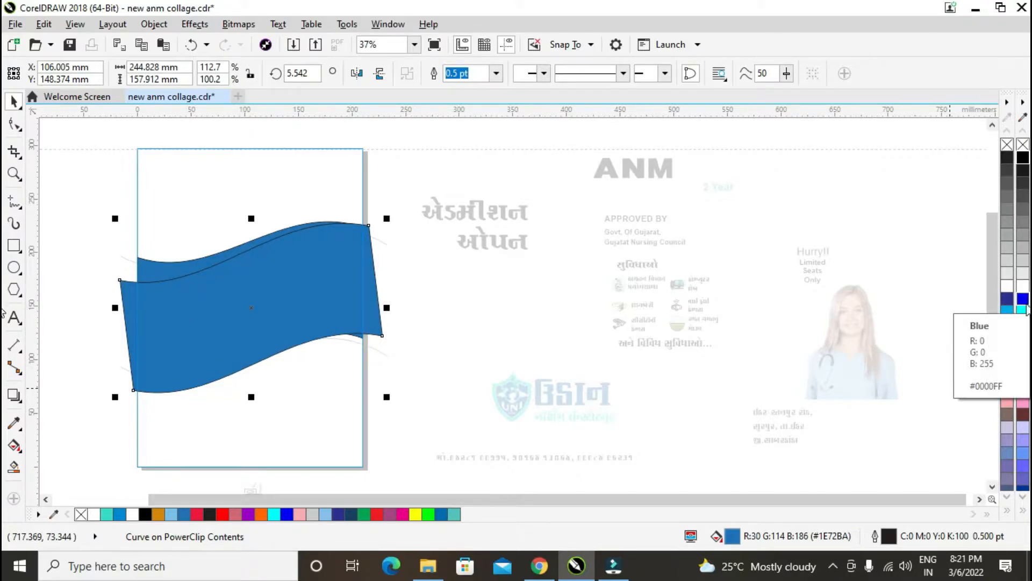
Change the rotated band's fill to the lighter blue #6D9AC2.
{"action": "double_click", "coordinate": [730, 536]}
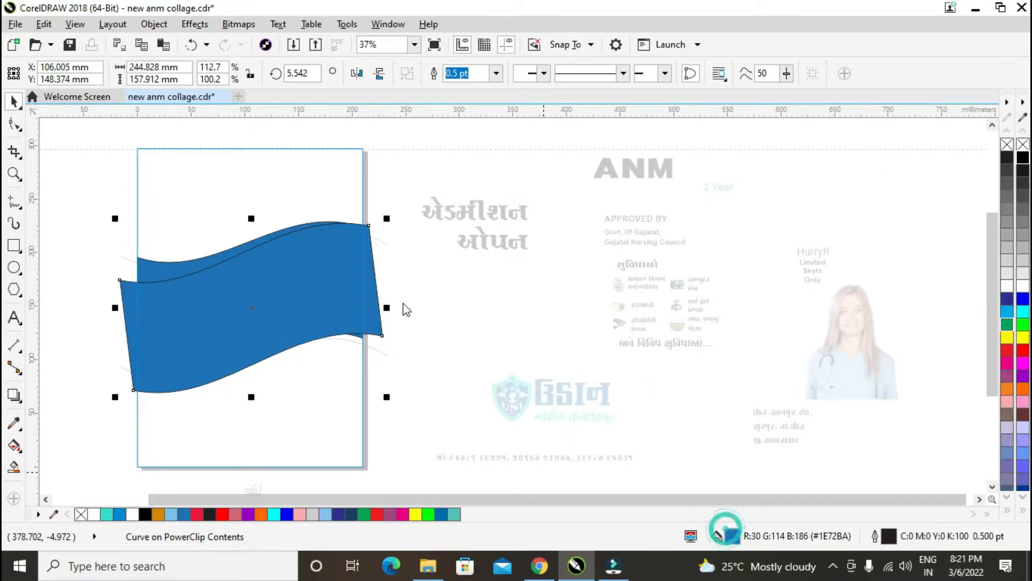
{"action": "mouse_move", "coordinate": [360, 255]}
{"action": "left_mouse_down"}
{"action": "mouse_move", "coordinate": [352, 263]}
{"action": "mouse_move", "coordinate": [316, 228]}
{"action": "mouse_move", "coordinate": [328, 239]}
{"action": "left_mouse_up"}
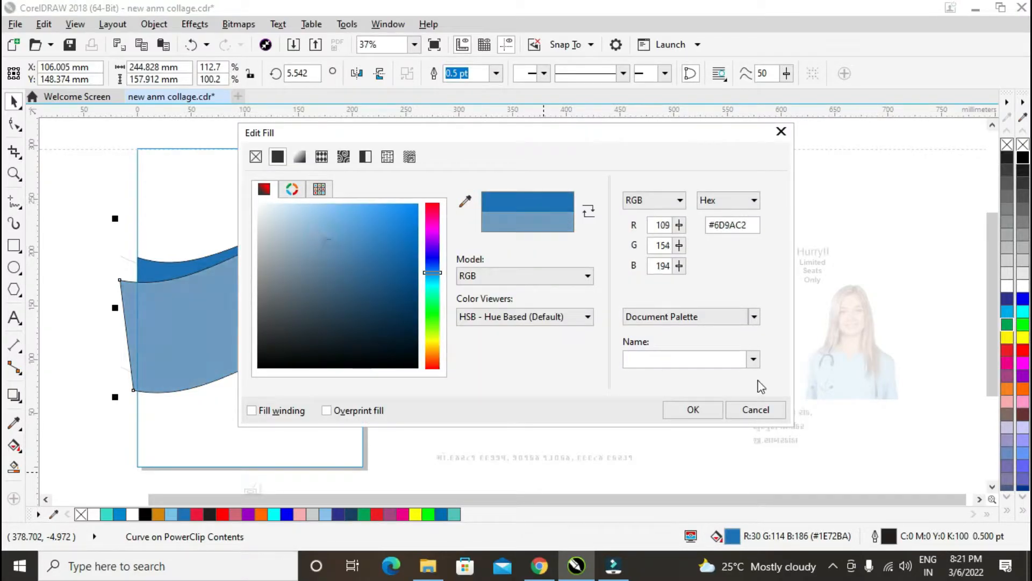
{"action": "left_click", "coordinate": [693, 408]}
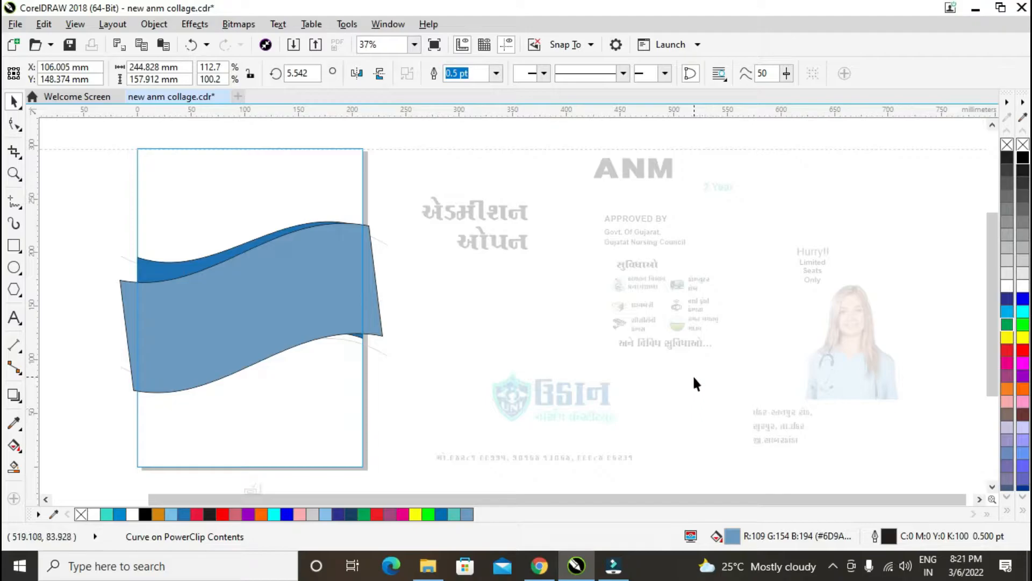
Send the light blue band to the back of the layer, behind the darker blue band.
{"action": "left_click", "coordinate": [445, 312]}
{"action": "left_click", "coordinate": [349, 312]}
{"action": "left_click", "coordinate": [375, 314]}
{"action": "left_click", "coordinate": [375, 318]}
{"action": "left_click", "coordinate": [375, 312]}
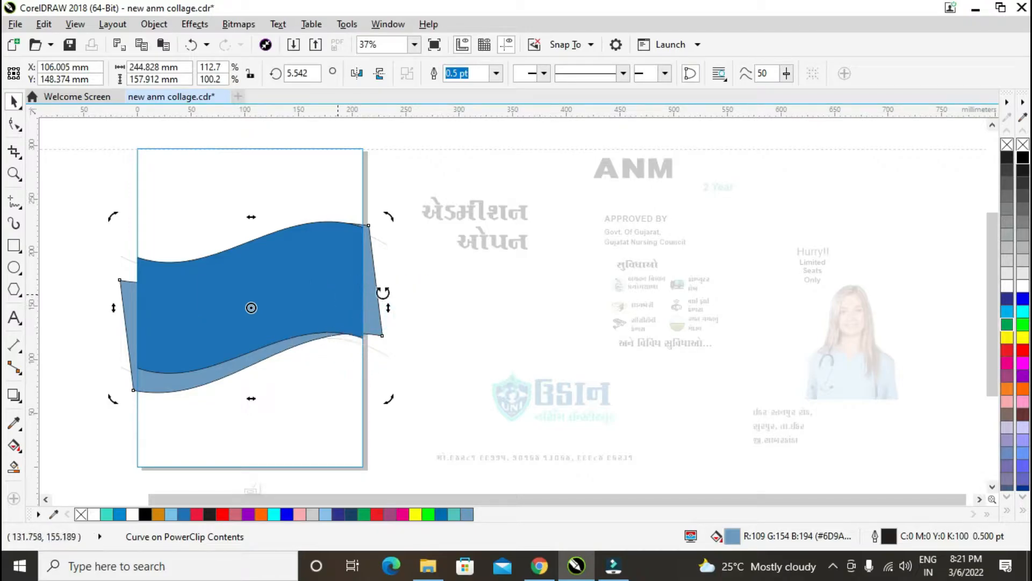
Copy the light blue band and paste a duplicate in place.
{"action": "left_click", "coordinate": [370, 289]}
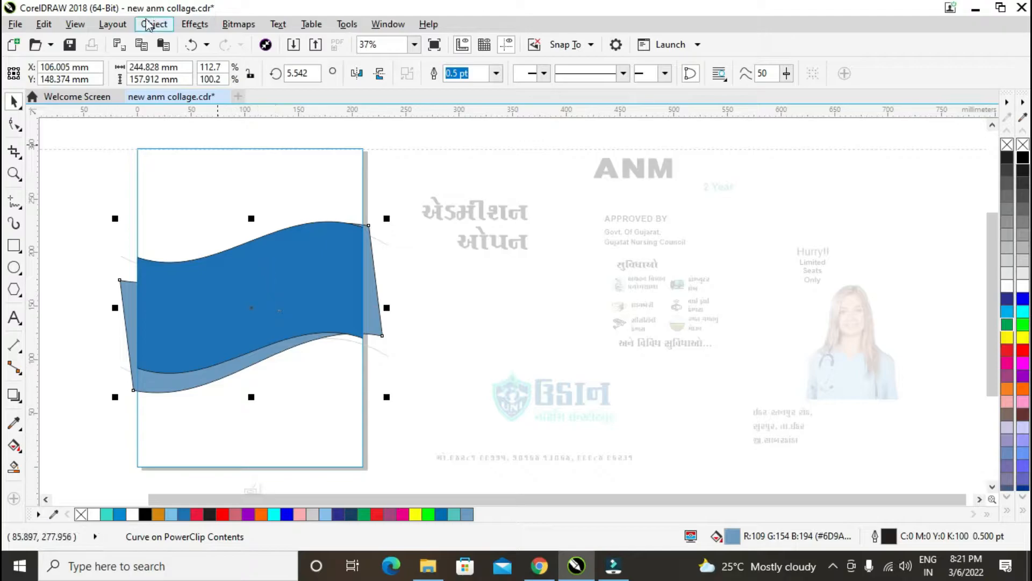
{"action": "left_click", "coordinate": [44, 24]}
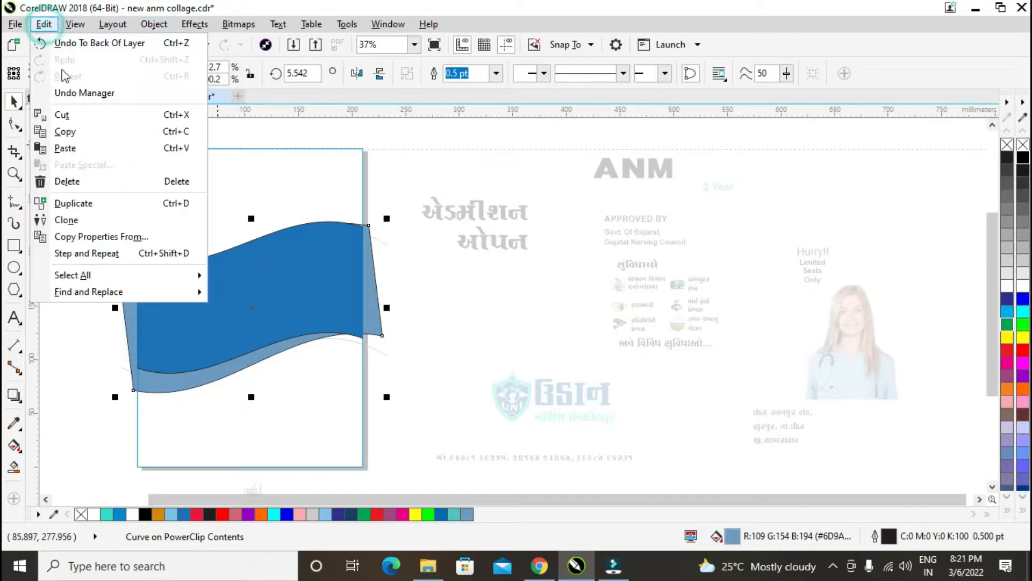
{"action": "left_click", "coordinate": [93, 131]}
{"action": "left_click", "coordinate": [44, 24]}
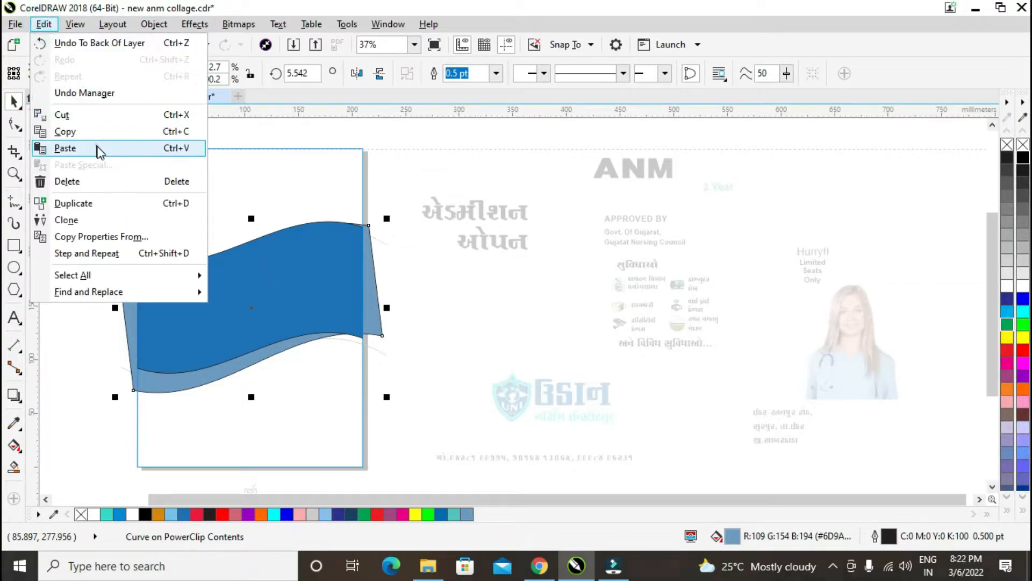
{"action": "left_click", "coordinate": [97, 148]}
Rotate the pasted band clockwise to about 347 degrees, move it up slightly and fill it with dark grey #333333.
{"action": "mouse_move", "coordinate": [281, 281]}
{"action": "left_mouse_down"}
{"action": "mouse_move", "coordinate": [280, 258]}
{"action": "mouse_move", "coordinate": [283, 323]}
{"action": "mouse_move", "coordinate": [277, 282]}
{"action": "left_mouse_up"}
{"action": "left_click", "coordinate": [278, 282]}
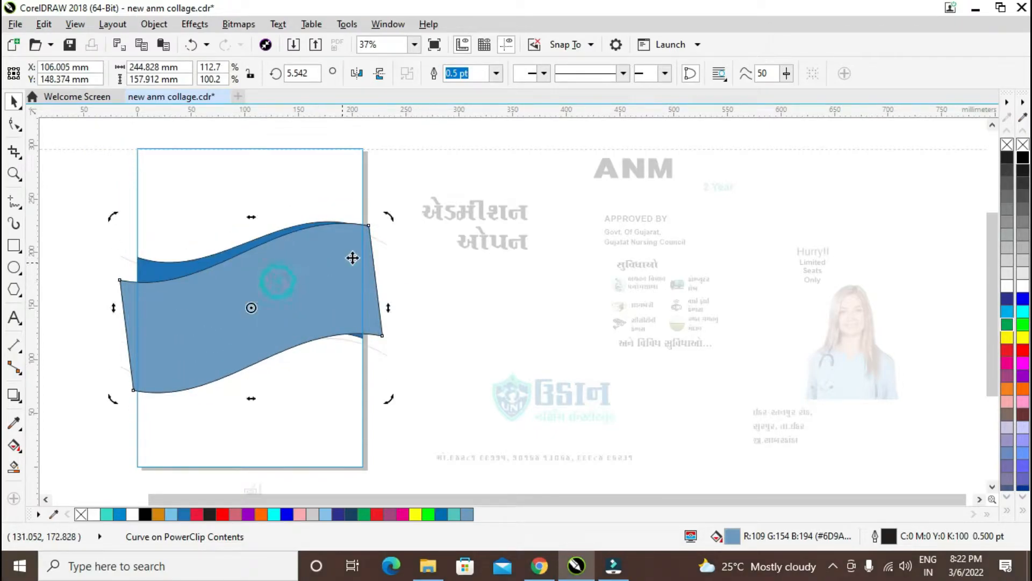
{"action": "left_click_drag", "start_coordinate": [391, 214], "coordinate": [398, 271]}
{"action": "left_click_drag", "start_coordinate": [274, 308], "coordinate": [275, 300]}
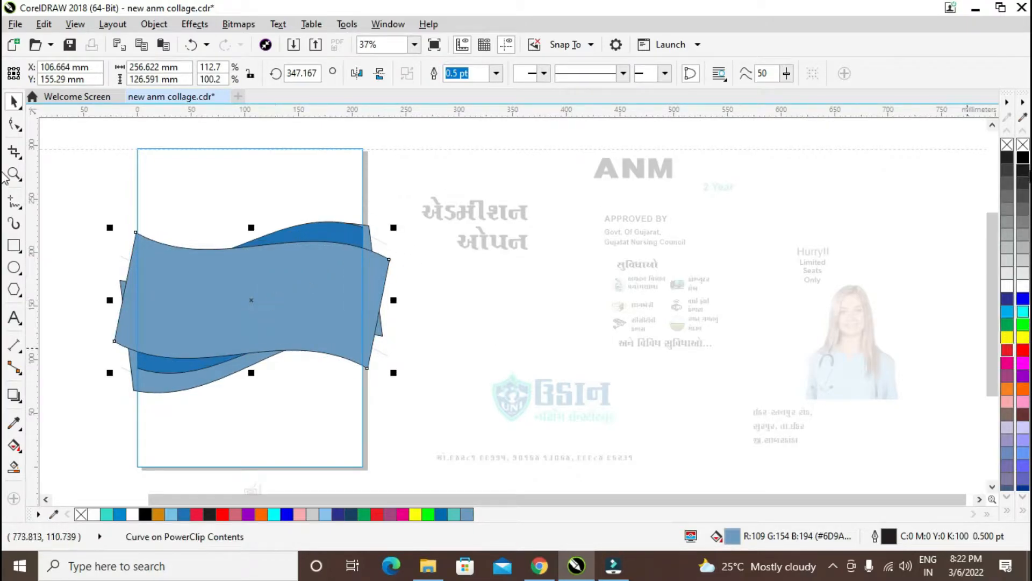
{"action": "left_click", "coordinate": [1004, 187]}
{"action": "left_click", "coordinate": [1020, 186]}
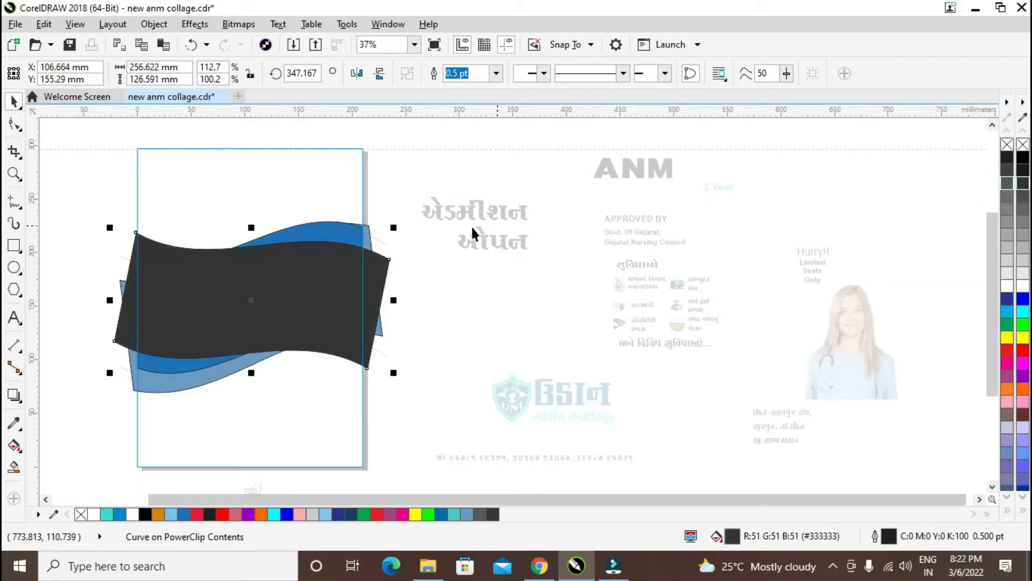
Bring the darker blue band to the front and finish editing the PowerClip contents.
{"action": "left_click", "coordinate": [321, 243]}
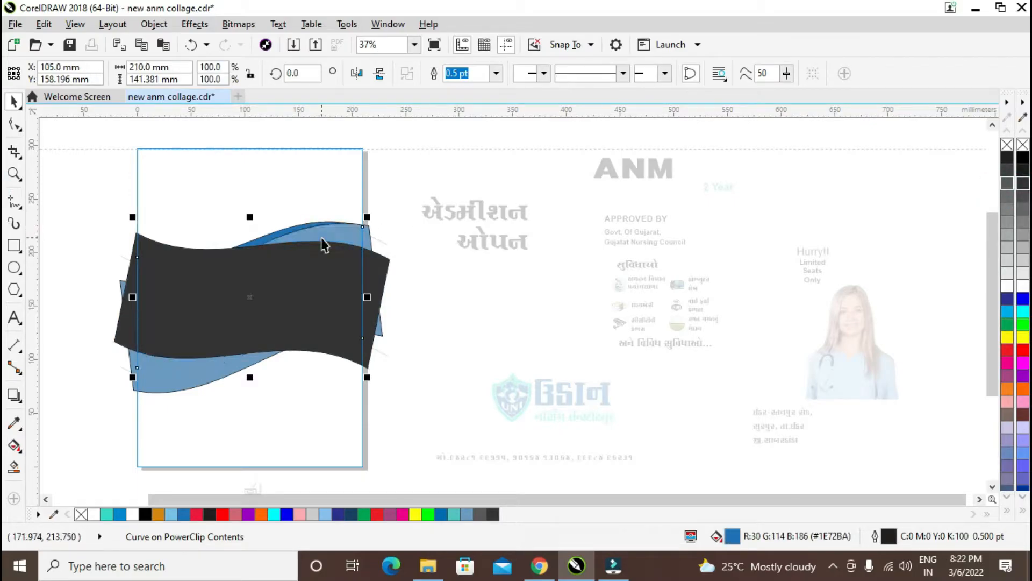
{"action": "key", "text": "shift+Page_Up"}
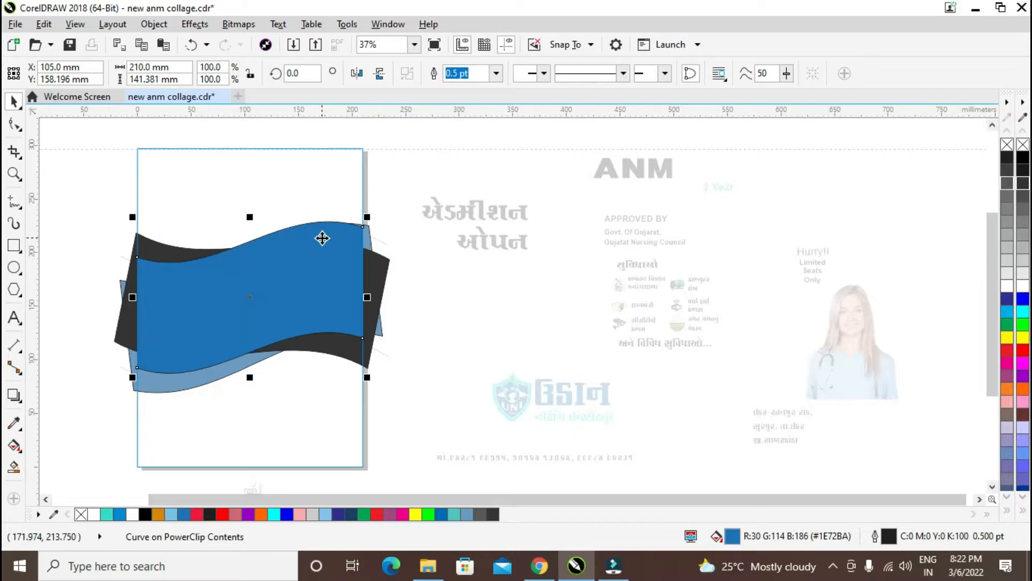
{"action": "left_click", "coordinate": [410, 285]}
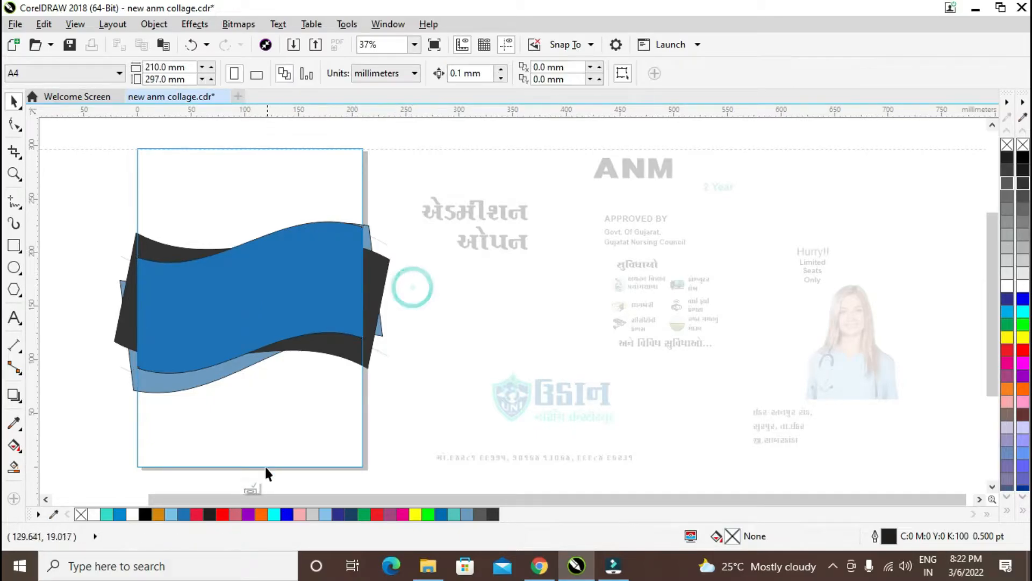
{"action": "left_click", "coordinate": [252, 488]}
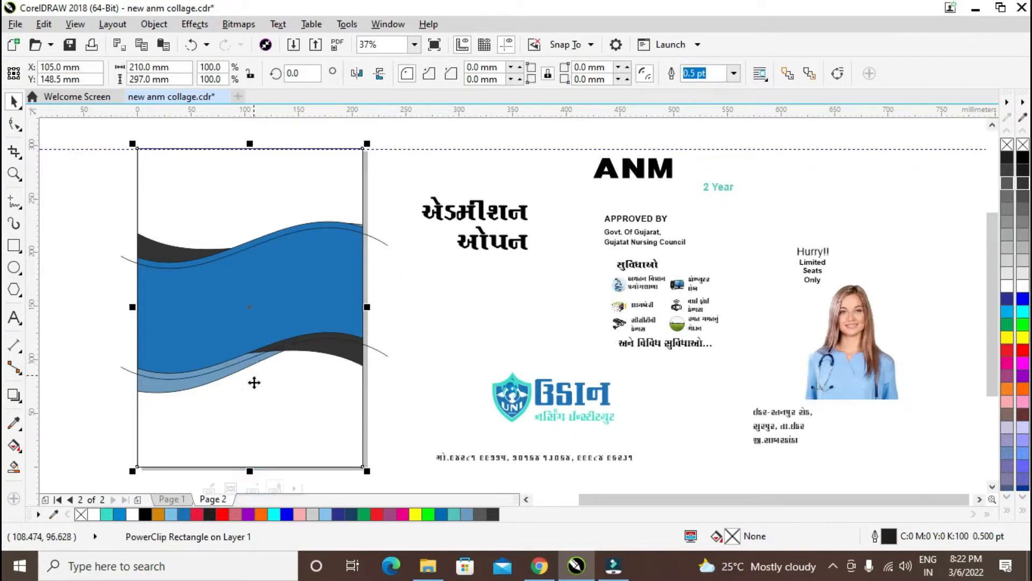
{"action": "left_click", "coordinate": [254, 382]}
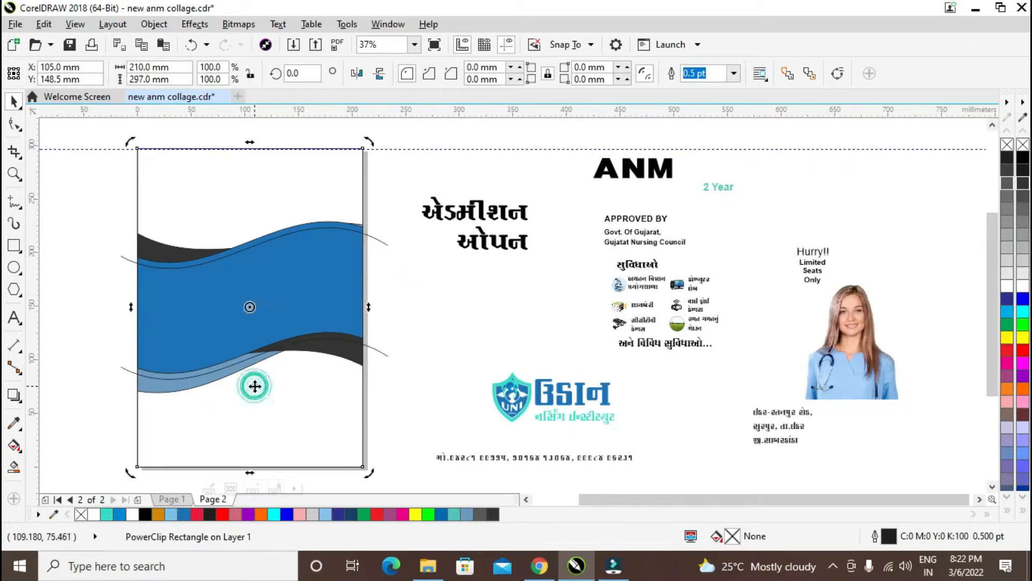
Delete the two leftover wave curves that extend past the page edges.
{"action": "left_click", "coordinate": [190, 376], "text": "ctrl"}
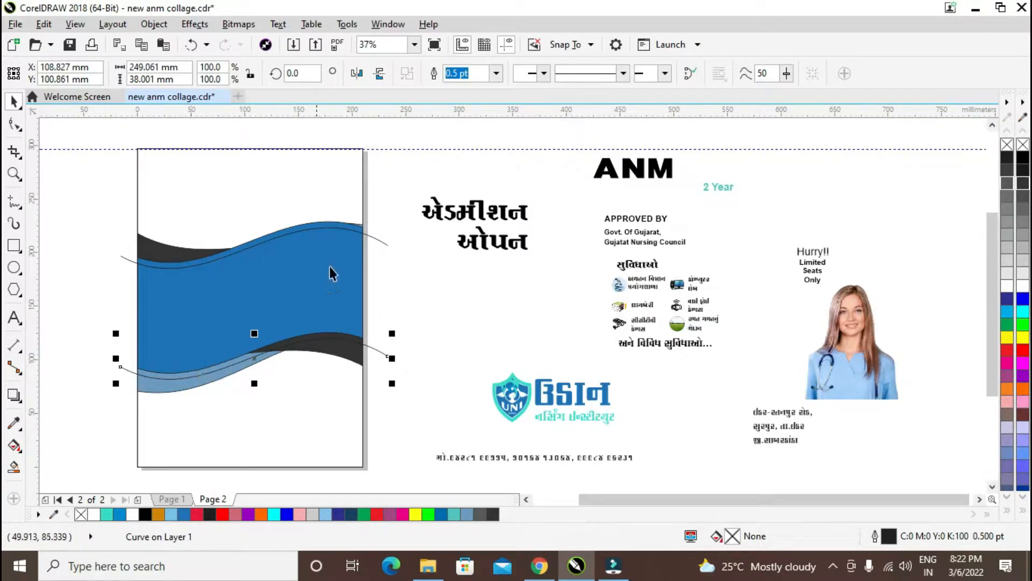
{"action": "key", "text": "Delete"}
{"action": "left_click", "coordinate": [378, 243]}
{"action": "key", "text": "Delete"}
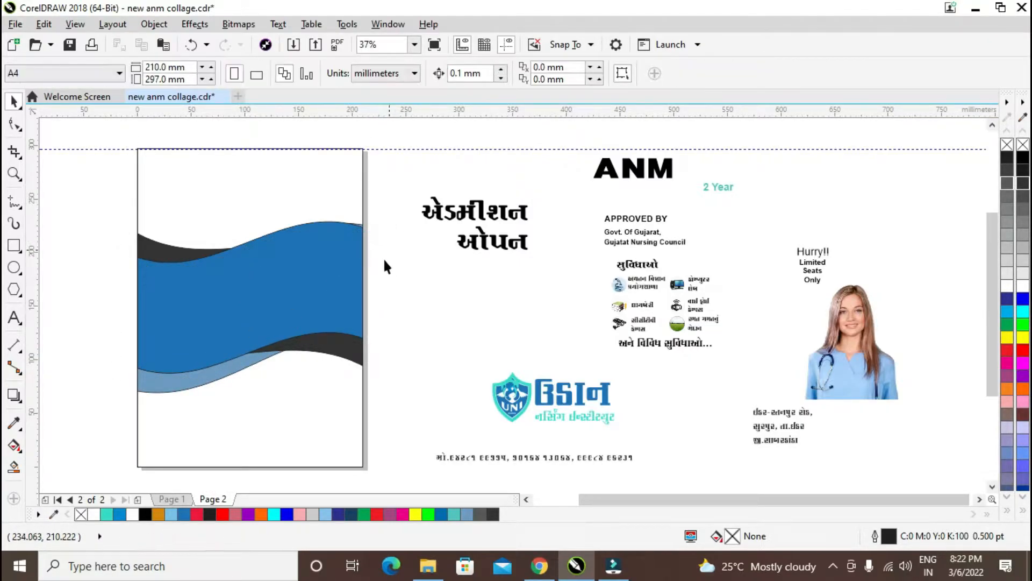
Edit the page PowerClip's contents and stretch and skew the light blue band upward, to about 245 mm wide by 189 mm high.
{"action": "left_click", "coordinate": [230, 373]}
{"action": "double_click", "coordinate": [228, 374]}
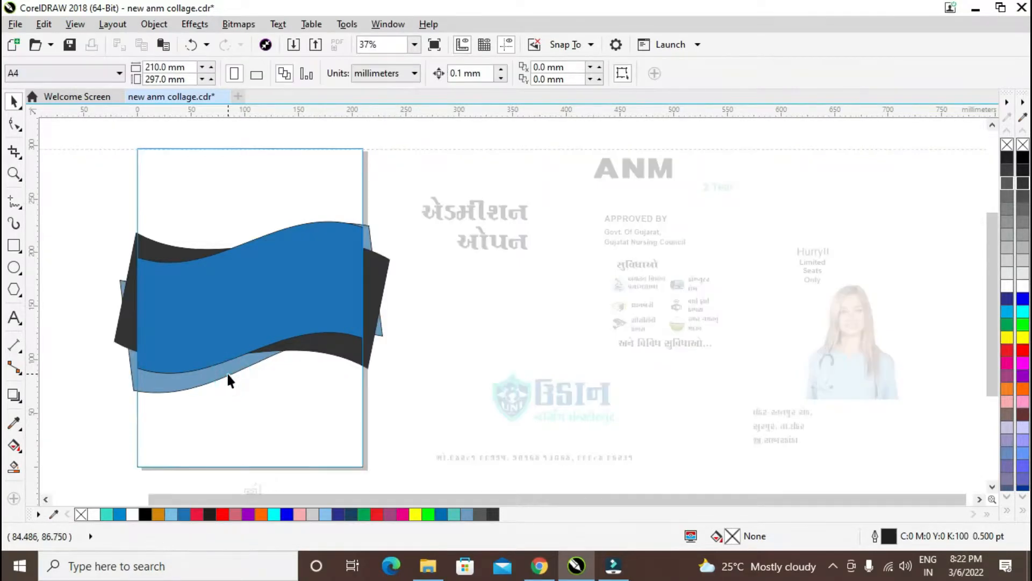
{"action": "left_click_drag", "start_coordinate": [251, 219], "coordinate": [255, 202]}
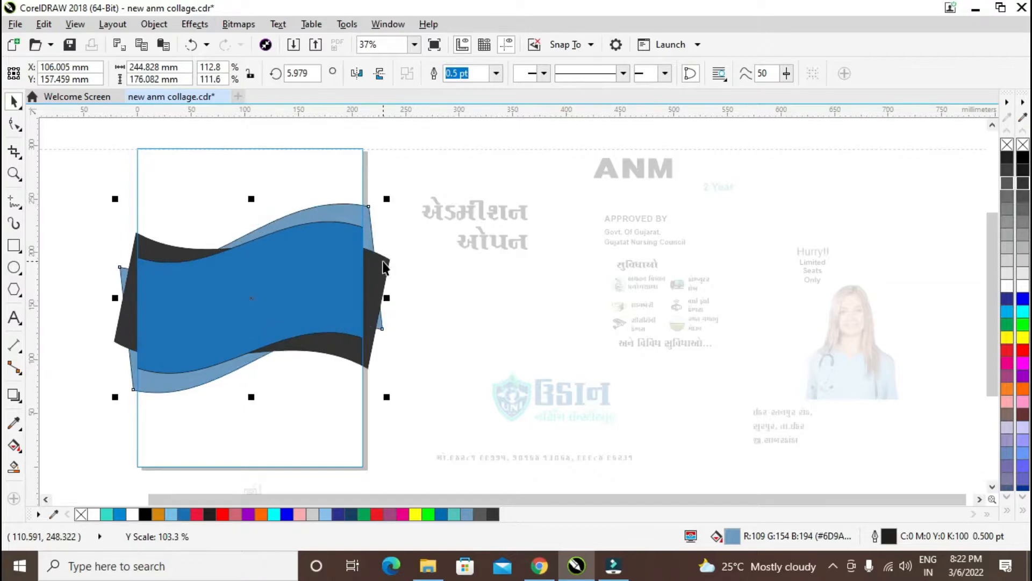
{"action": "left_click", "coordinate": [368, 226]}
{"action": "left_click_drag", "start_coordinate": [390, 298], "coordinate": [387, 287]}
{"action": "left_click_drag", "start_coordinate": [117, 293], "coordinate": [107, 299]}
Widen the dark grey band to about 262 mm, skew it to about 164 mm high, and finish editing the PowerClip.
{"action": "left_click", "coordinate": [383, 294]}
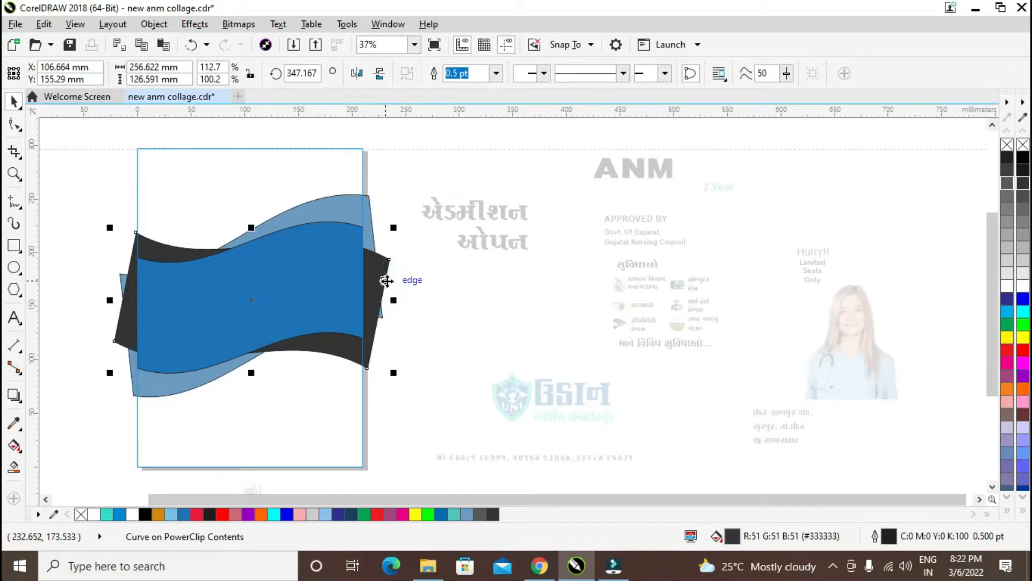
{"action": "left_click_drag", "start_coordinate": [108, 301], "coordinate": [102, 301]}
{"action": "left_click_drag", "start_coordinate": [395, 303], "coordinate": [400, 330]}
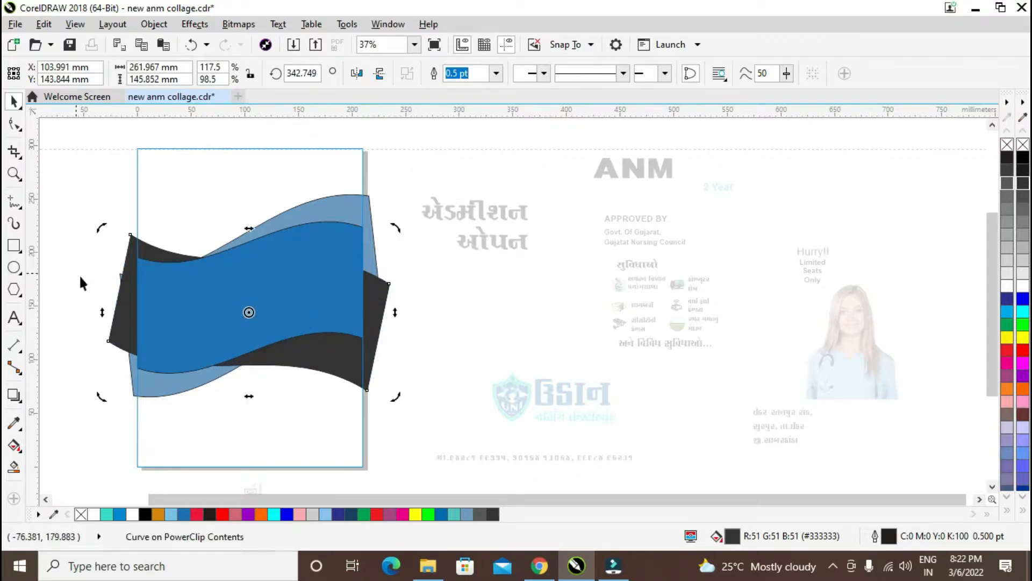
{"action": "left_click_drag", "start_coordinate": [102, 309], "coordinate": [102, 288]}
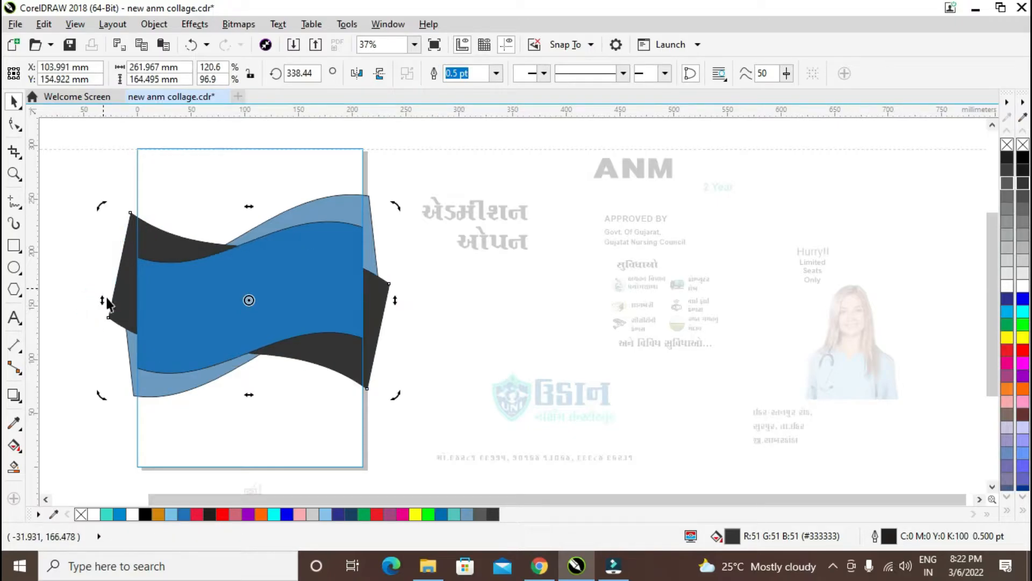
{"action": "scroll", "coordinate": [289, 247], "scroll_direction": "down", "scroll_amount": 2}
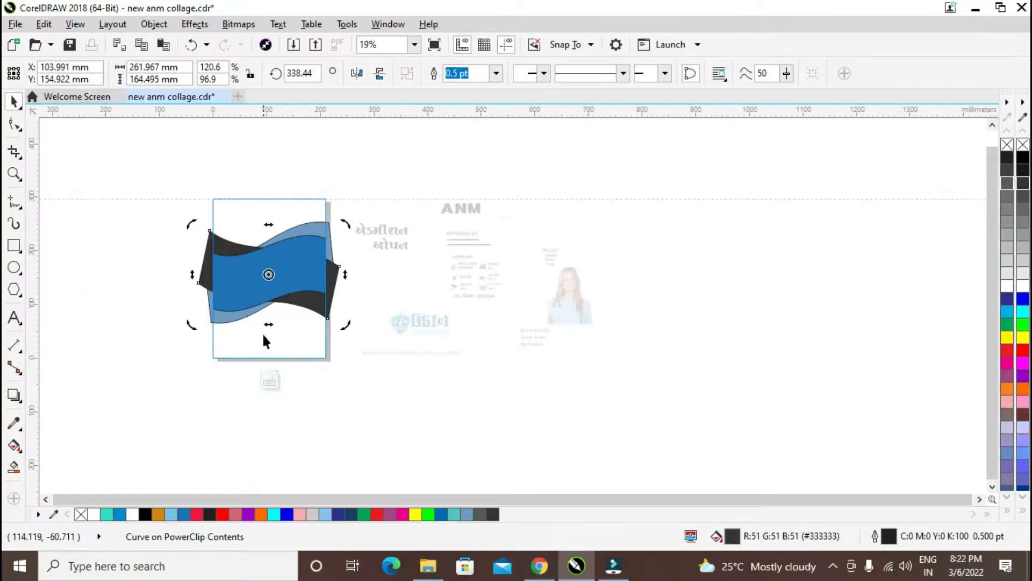
{"action": "left_click", "coordinate": [269, 376]}
{"action": "scroll", "coordinate": [279, 282], "scroll_direction": "up", "scroll_amount": 2}
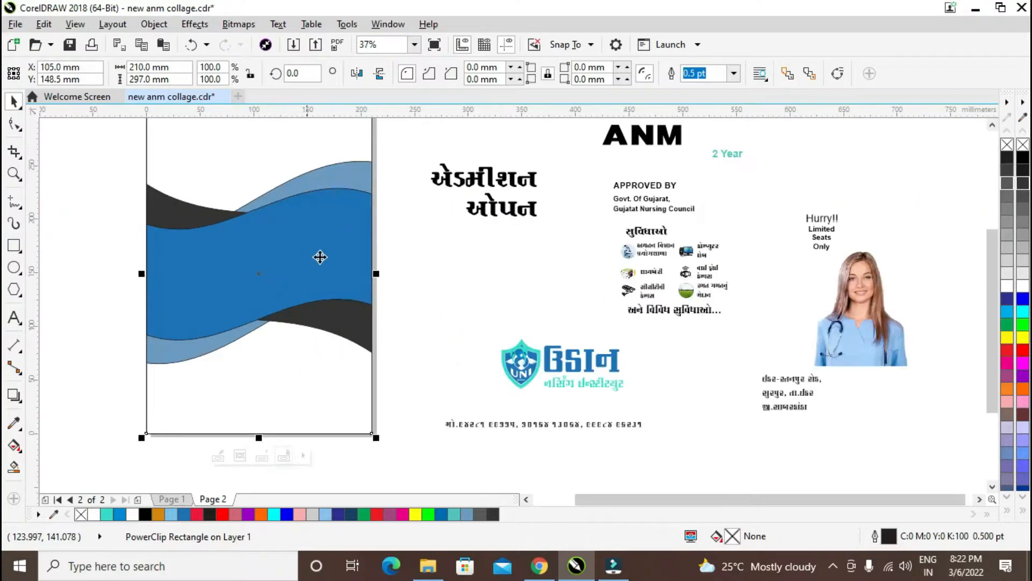
Reopen the PowerClip contents and set the central blue band's outline width to 8 pt.
{"action": "left_click", "coordinate": [346, 241]}
{"action": "left_click", "coordinate": [346, 241]}
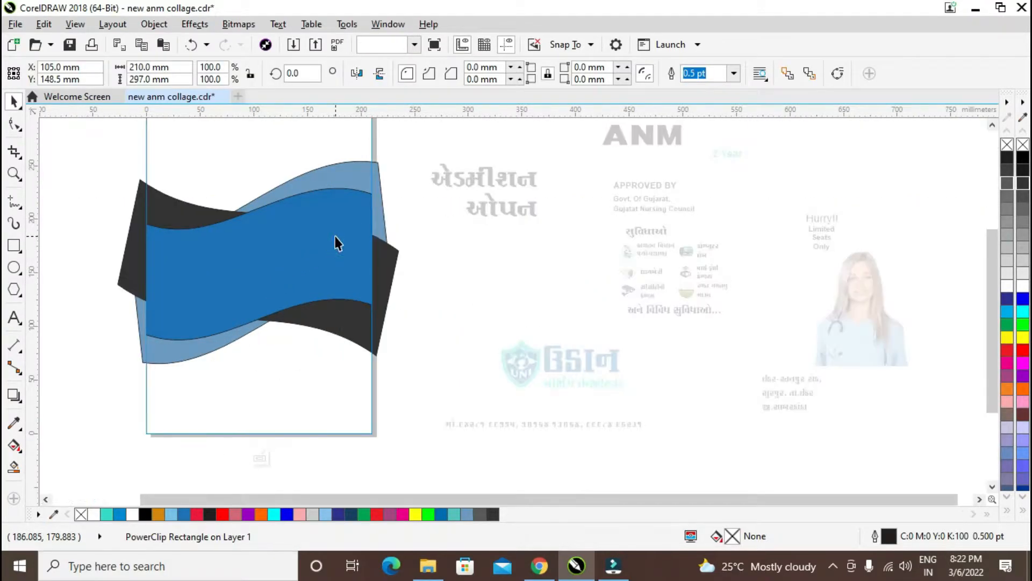
{"action": "left_click", "coordinate": [495, 74]}
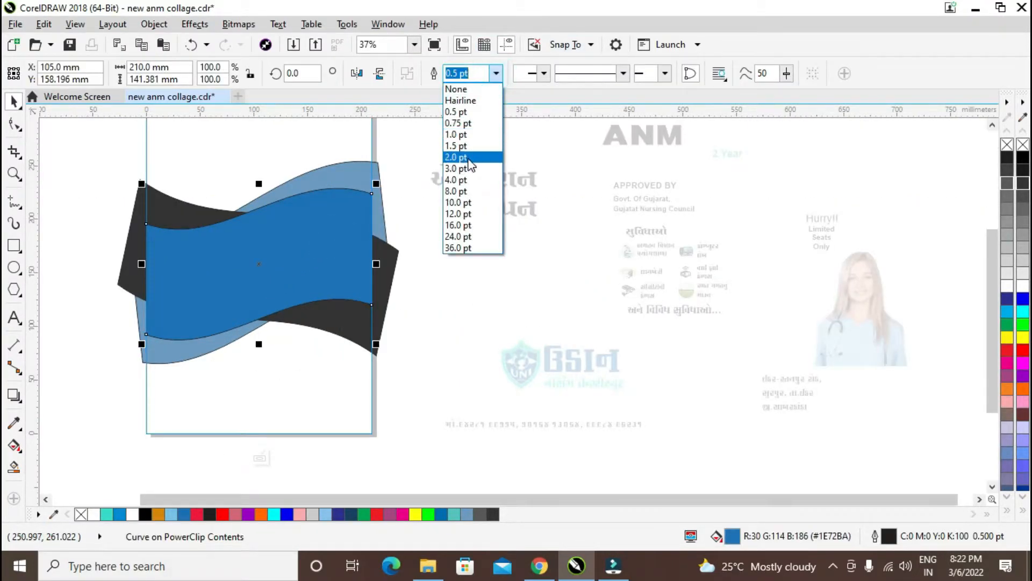
{"action": "left_click", "coordinate": [466, 175]}
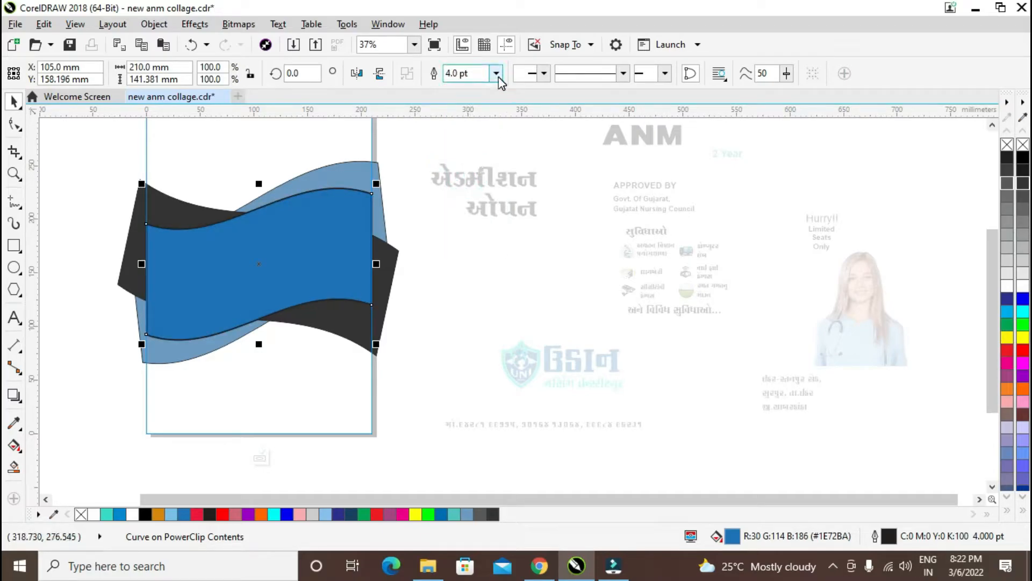
{"action": "left_click", "coordinate": [496, 73]}
{"action": "left_click", "coordinate": [467, 189]}
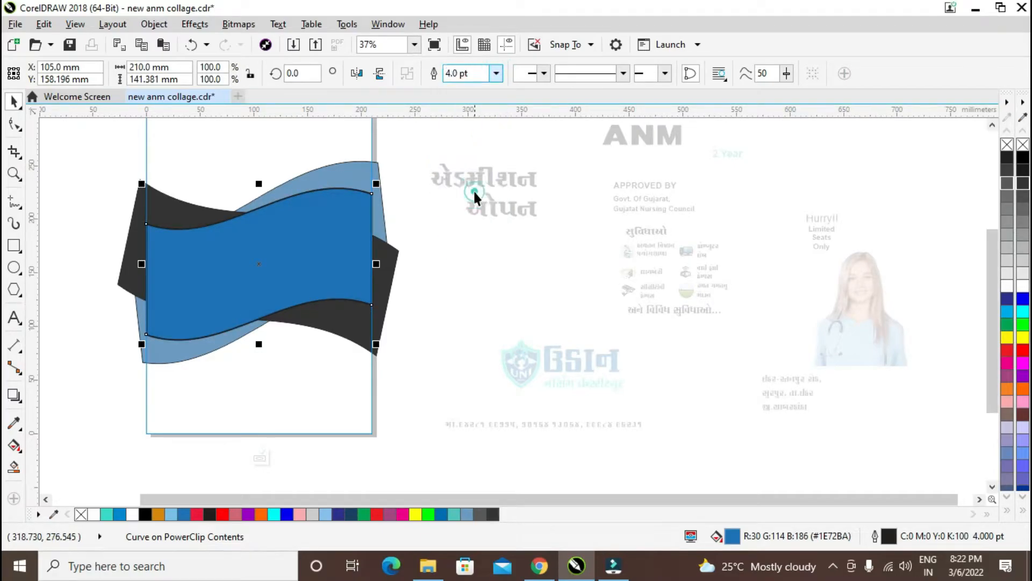
Change the central blue band's outline color to white.
{"action": "double_click", "coordinate": [876, 538]}
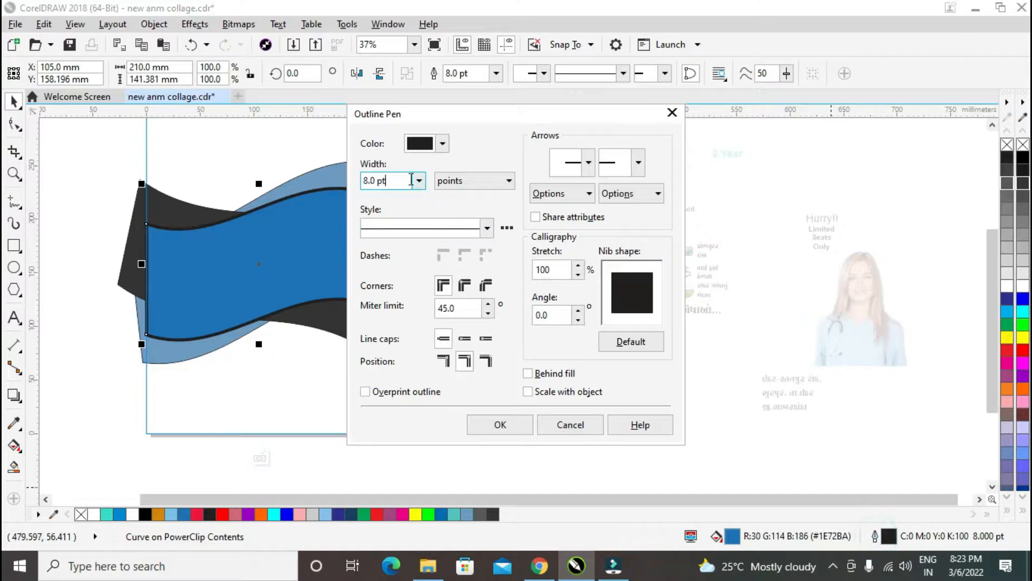
{"action": "left_click", "coordinate": [440, 144]}
{"action": "left_click", "coordinate": [415, 232]}
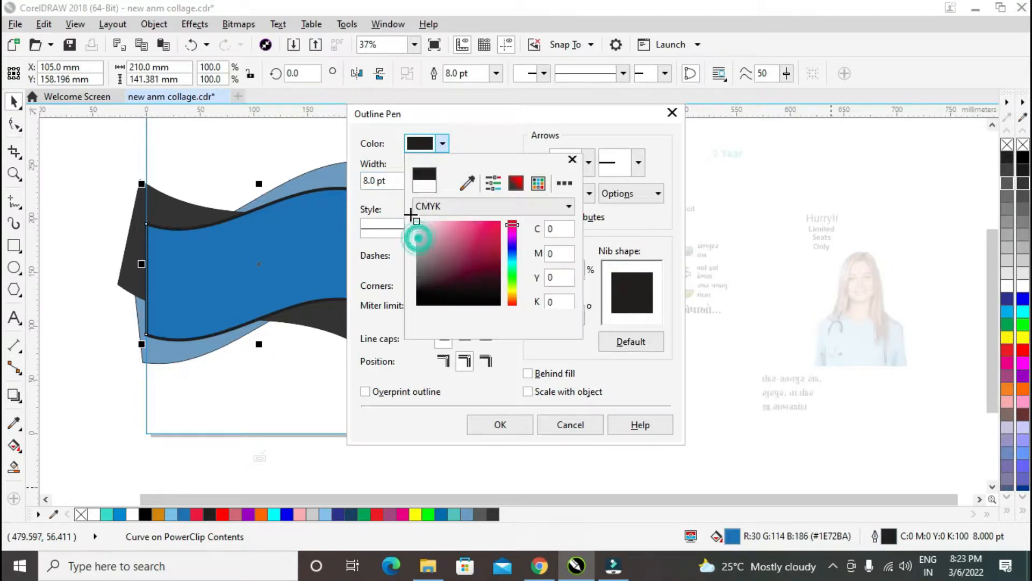
{"action": "left_click", "coordinate": [490, 421]}
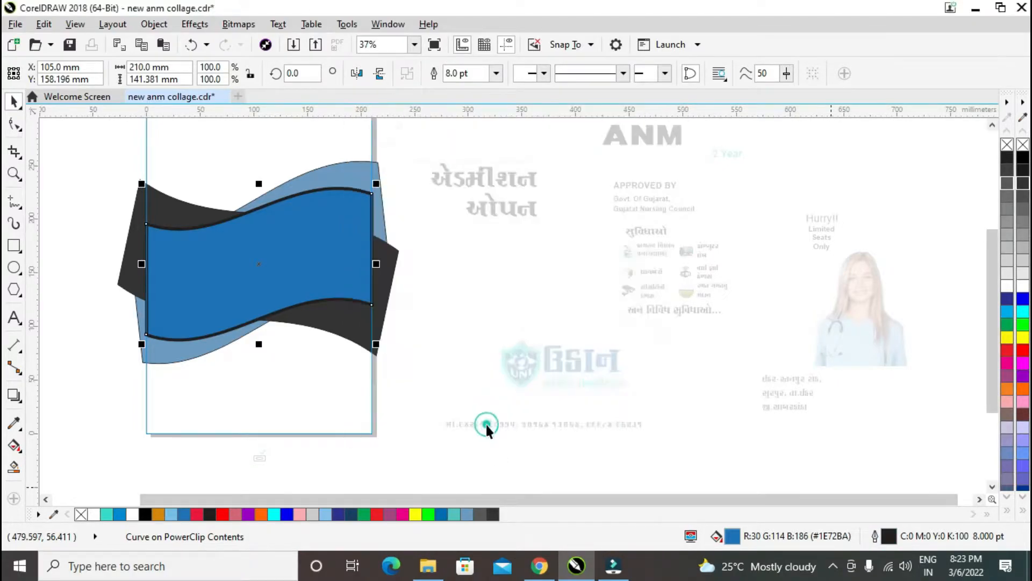
{"action": "left_click", "coordinate": [486, 422]}
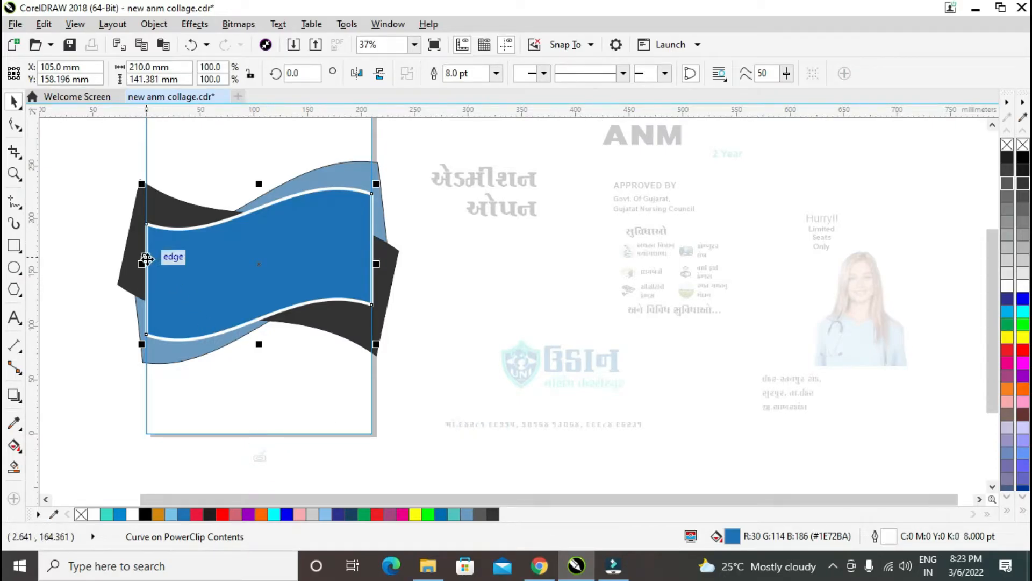
Widen the white-outlined blue band slightly past both side edges of the page and finish editing the PowerClip.
{"action": "mouse_move", "coordinate": [143, 263]}
{"action": "left_mouse_down"}
{"action": "mouse_move", "coordinate": [196, 274]}
{"action": "mouse_move", "coordinate": [141, 284]}
{"action": "mouse_move", "coordinate": [140, 265]}
{"action": "left_mouse_up"}
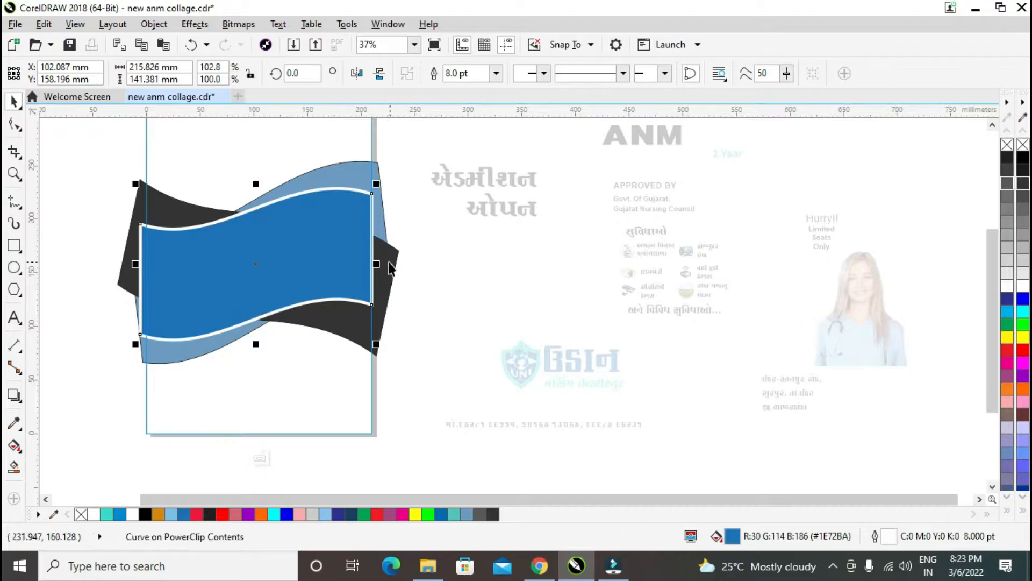
{"action": "left_click_drag", "start_coordinate": [381, 264], "coordinate": [390, 263]}
{"action": "left_click", "coordinate": [265, 345]}
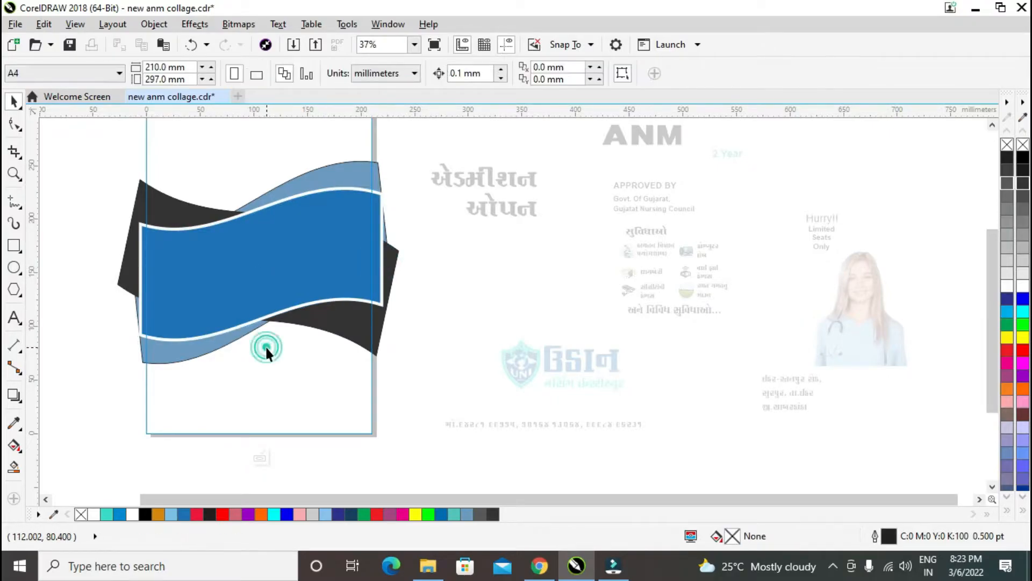
{"action": "left_click", "coordinate": [262, 457]}
{"action": "left_click", "coordinate": [362, 458]}
{"action": "left_click", "coordinate": [343, 270]}
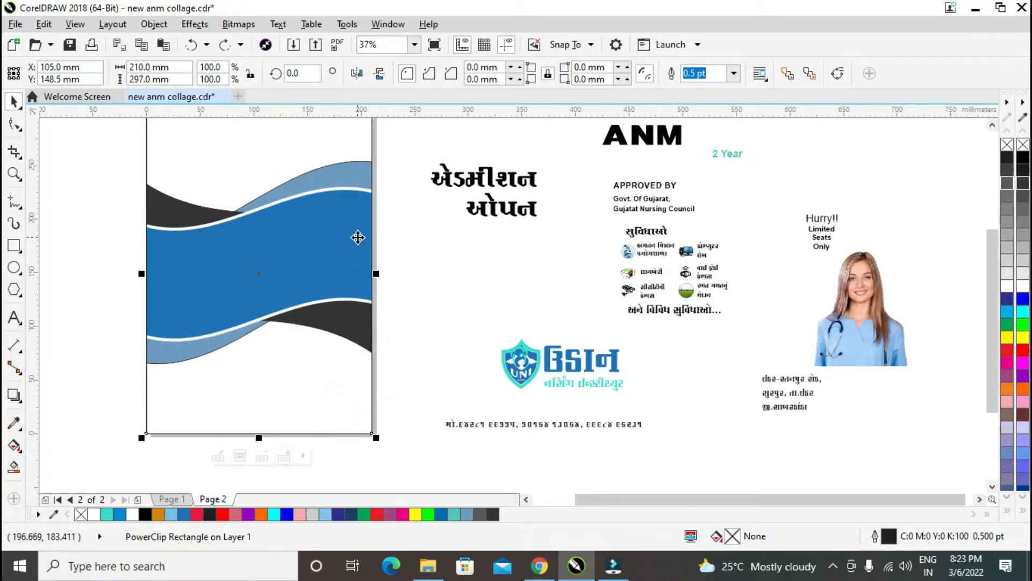
{"action": "left_click", "coordinate": [422, 229]}
{"action": "left_click", "coordinate": [327, 174]}
Reopen the PowerClip contents and reduce the dark grey band's height from both sides to about 134 mm.
{"action": "left_click", "coordinate": [344, 330]}
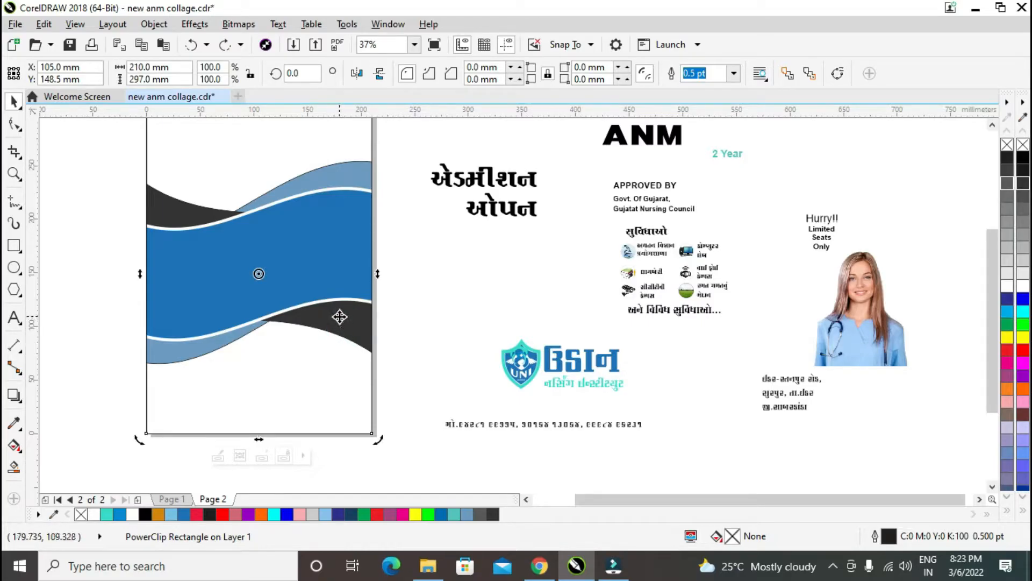
{"action": "double_click", "coordinate": [339, 314]}
{"action": "left_click", "coordinate": [337, 330]}
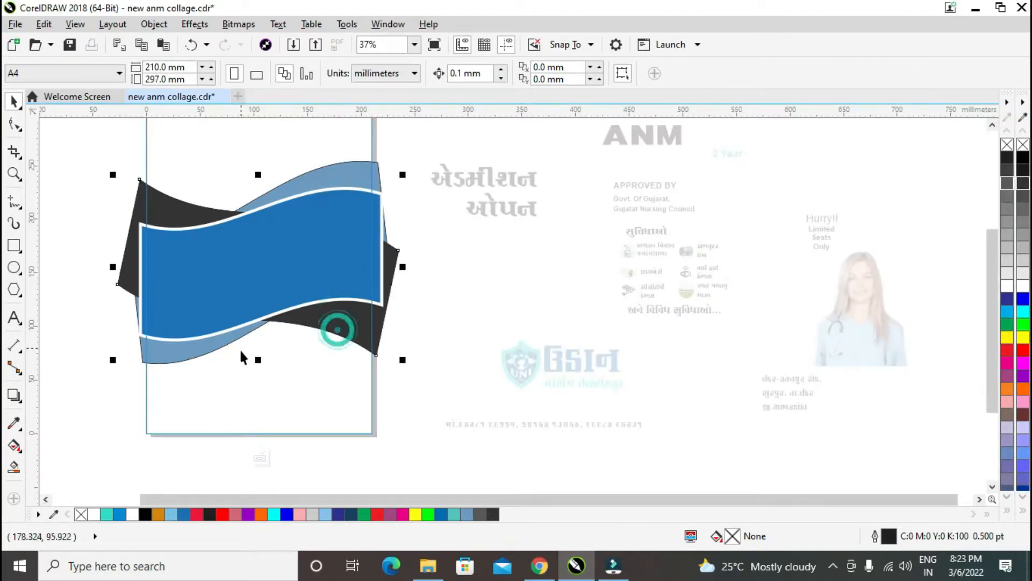
{"action": "left_click_drag", "start_coordinate": [259, 359], "coordinate": [258, 340]}
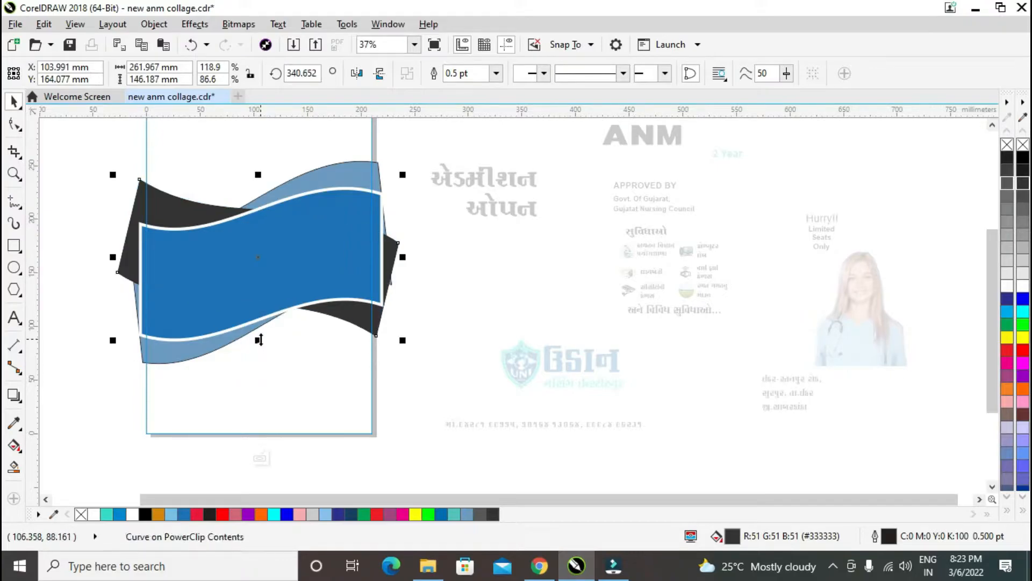
{"action": "left_click_drag", "start_coordinate": [259, 173], "coordinate": [258, 187]}
{"action": "left_click", "coordinate": [450, 289]}
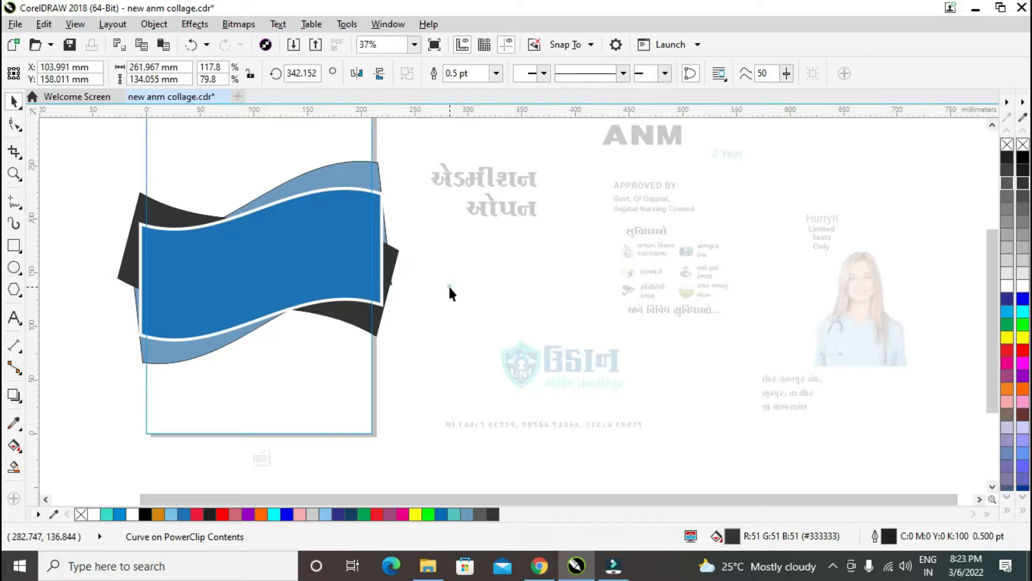
Remove the light blue band's outline and finish editing the PowerClip contents.
{"action": "left_click", "coordinate": [219, 349]}
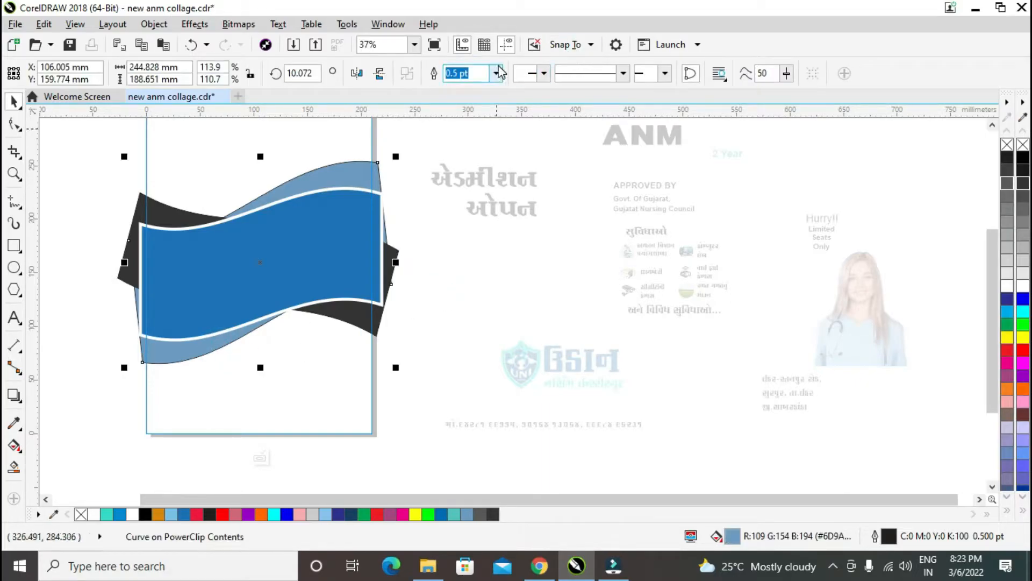
{"action": "left_click", "coordinate": [495, 72]}
{"action": "left_click", "coordinate": [457, 84]}
{"action": "left_click", "coordinate": [396, 383]}
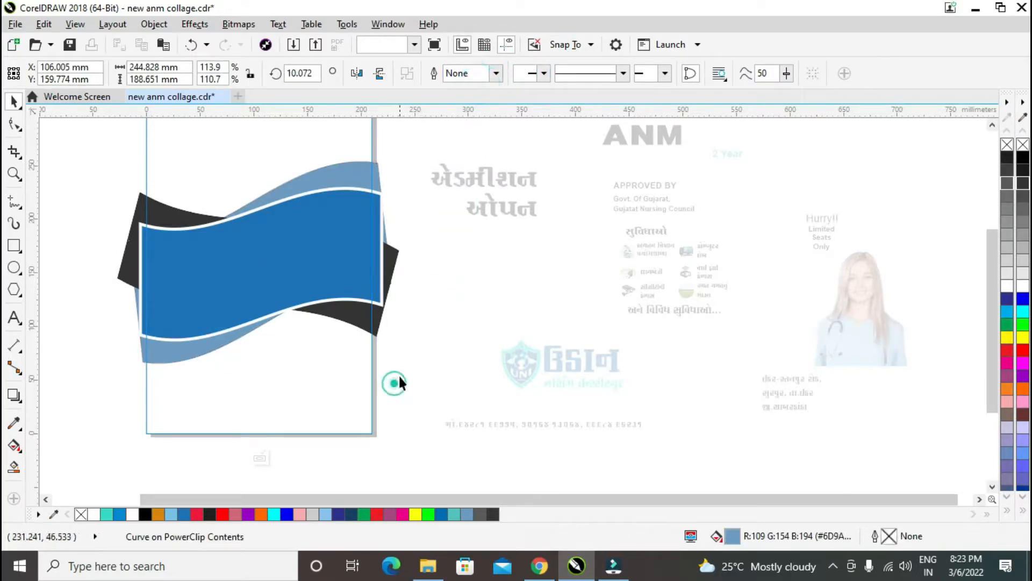
{"action": "left_click", "coordinate": [351, 323]}
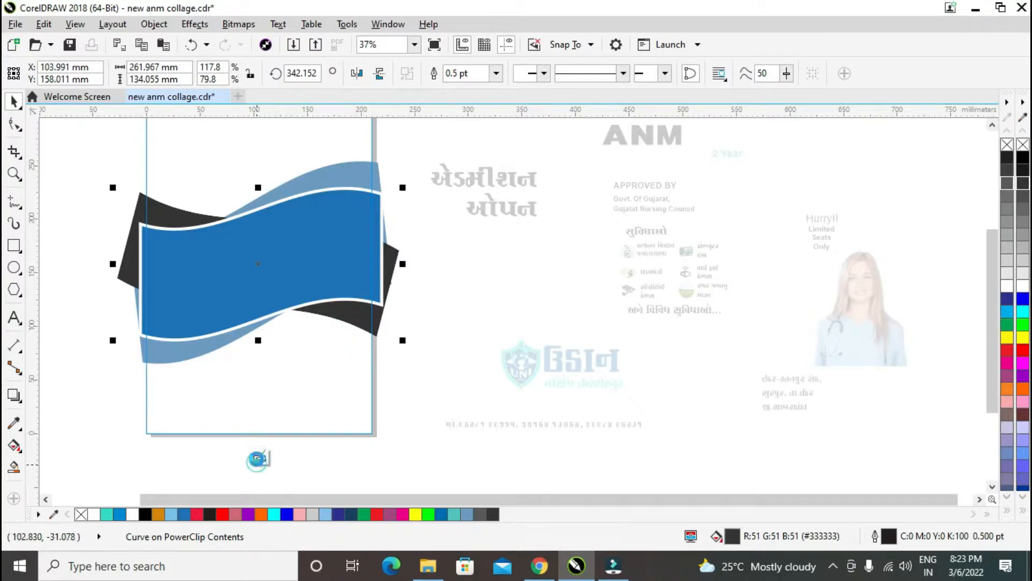
{"action": "left_click", "coordinate": [257, 459]}
{"action": "left_click", "coordinate": [338, 462]}
Move the two-line Gujarati heading એડમીશન ઓપન onto the upper right of the page, above the waves.
{"action": "scroll", "coordinate": [338, 447], "scroll_direction": "down", "scroll_amount": 1}
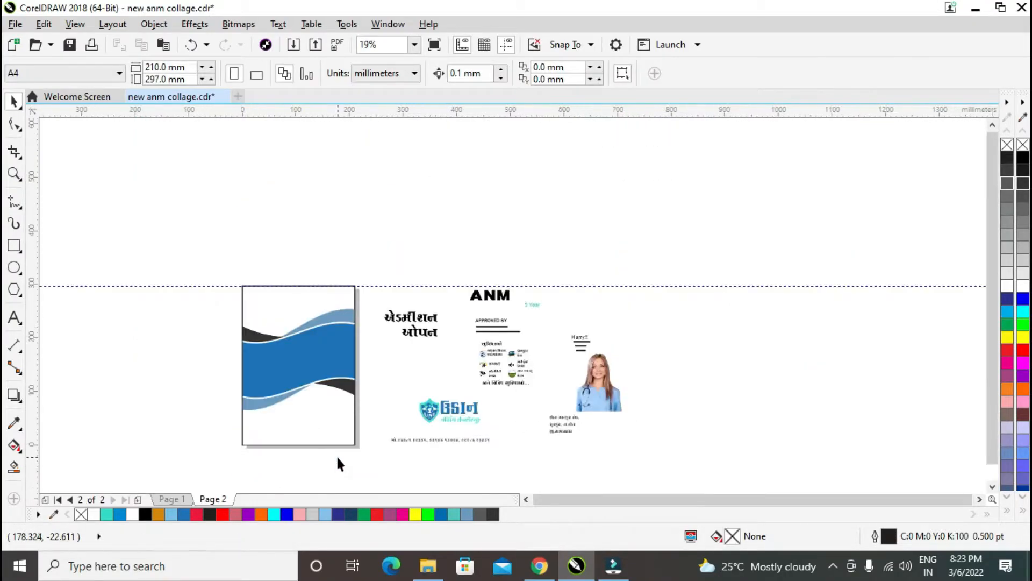
{"action": "scroll", "coordinate": [299, 346], "scroll_direction": "up", "scroll_amount": 1}
{"action": "scroll", "coordinate": [992, 244], "scroll_direction": "down", "scroll_amount": 2}
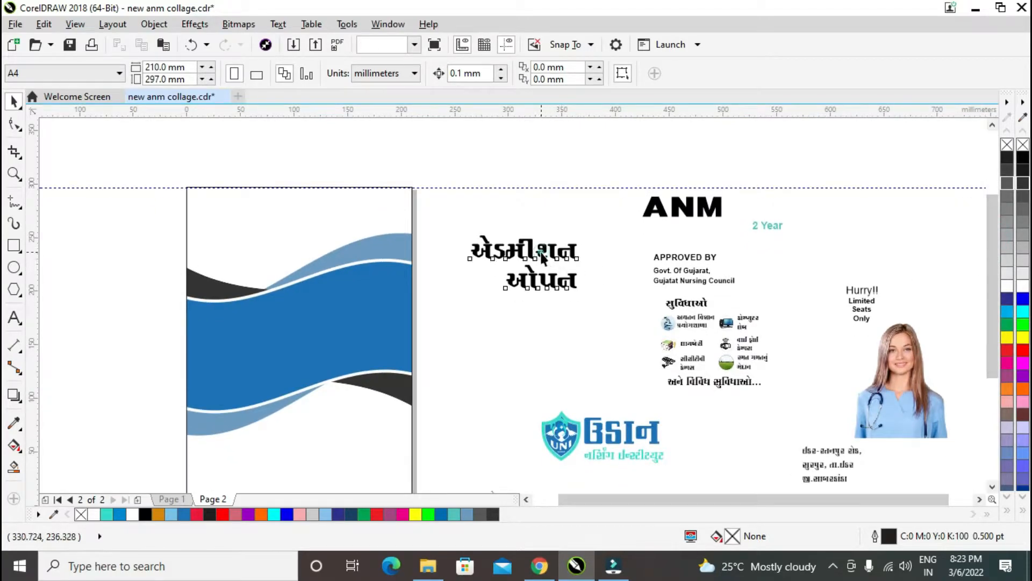
{"action": "left_click", "coordinate": [543, 258]}
{"action": "left_click_drag", "start_coordinate": [558, 257], "coordinate": [377, 212]}
{"action": "scroll", "coordinate": [348, 211], "scroll_direction": "up", "scroll_amount": 2}
{"action": "left_click_drag", "start_coordinate": [236, 272], "coordinate": [272, 260]}
{"action": "key", "text": "ctrl+z"}
Fill the Gujarati heading with red (M100 Y100) and enlarge it to about 89.5 mm wide.
{"action": "left_click", "coordinate": [308, 205]}
{"action": "left_click_drag", "start_coordinate": [360, 263], "coordinate": [360, 261]}
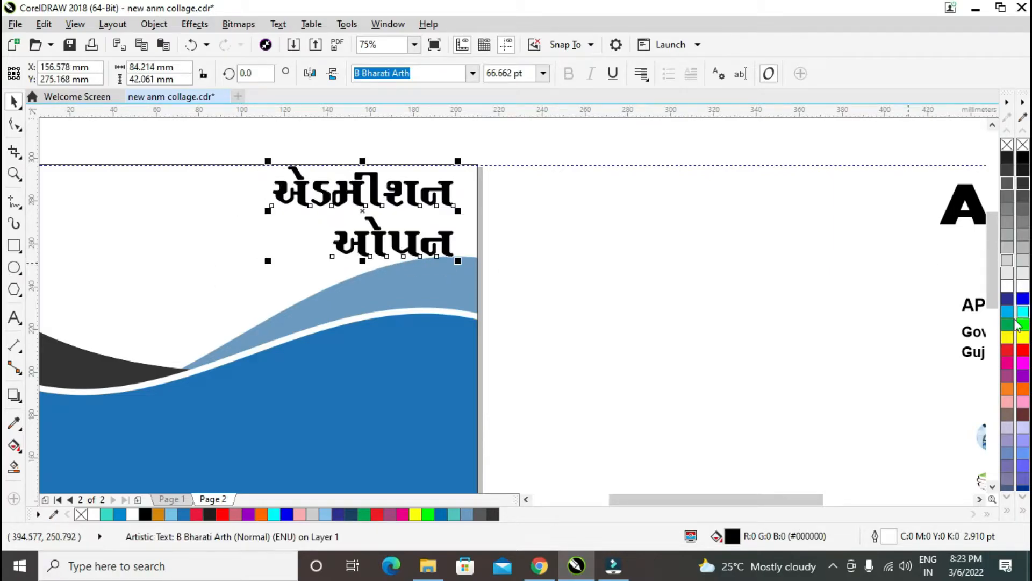
{"action": "left_click", "coordinate": [1007, 351]}
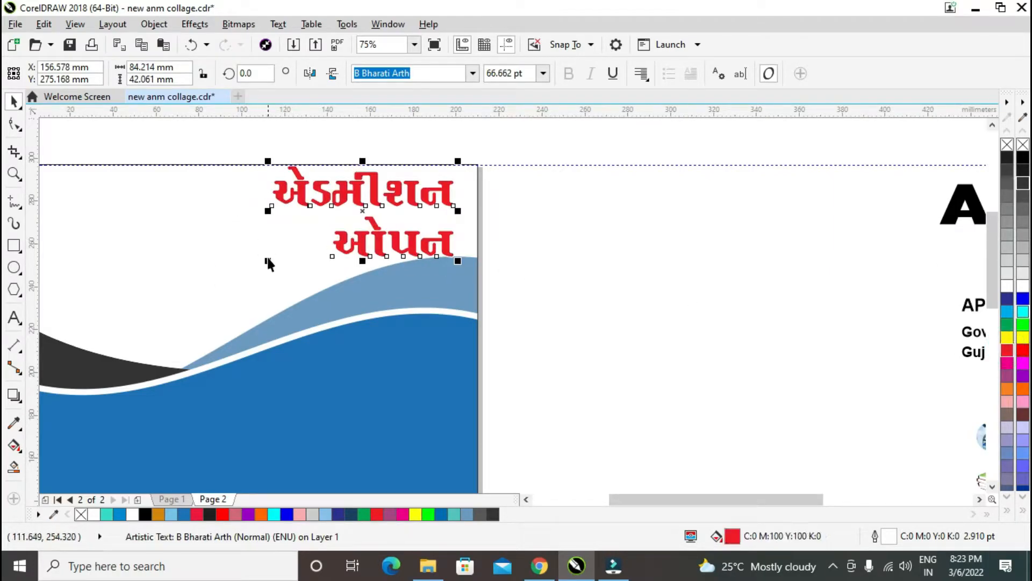
{"action": "left_click_drag", "start_coordinate": [268, 259], "coordinate": [257, 265]}
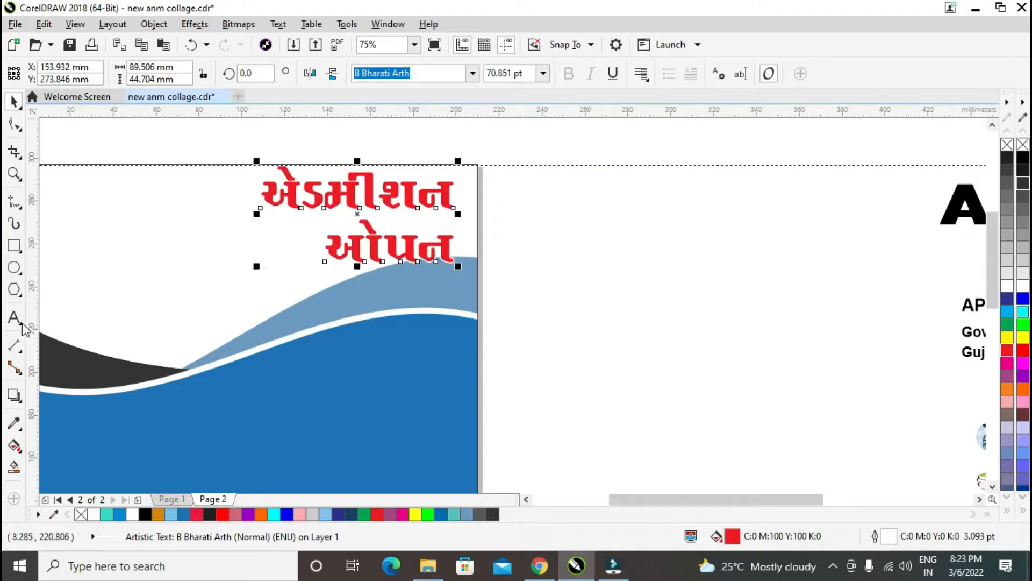
Add a drop shadow to the red heading, offset about 2.7 mm left and 2.3 mm down, with opacity 50 and feather 15.
{"action": "left_click", "coordinate": [14, 394]}
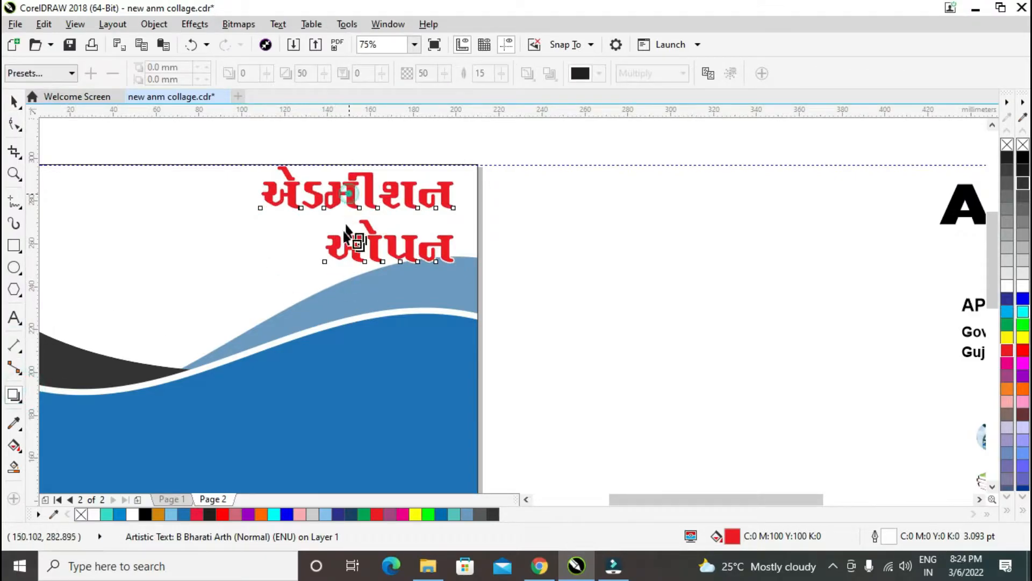
{"action": "left_click", "coordinate": [322, 259]}
{"action": "left_click_drag", "start_coordinate": [454, 213], "coordinate": [293, 268]}
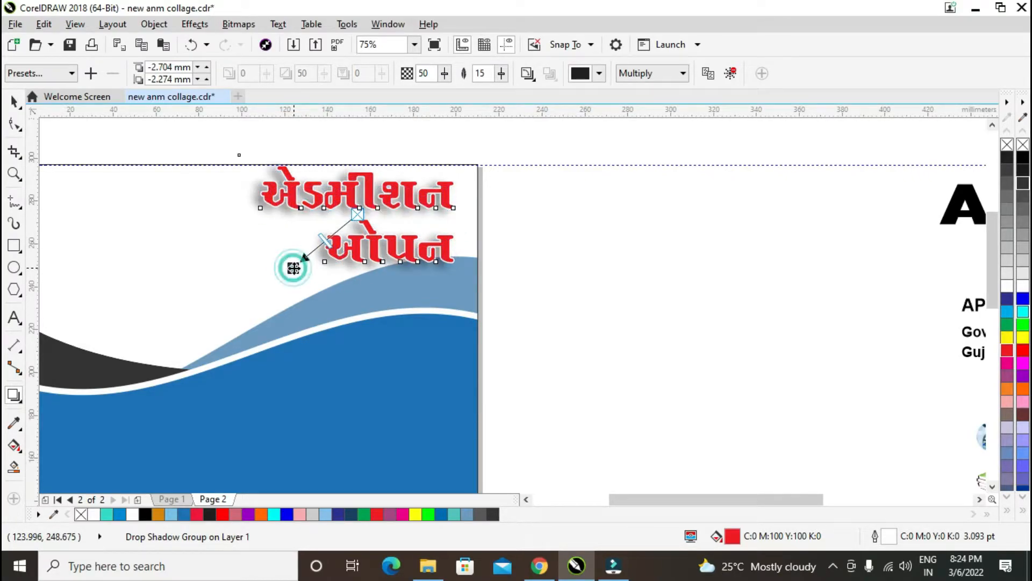
{"action": "key", "text": "space"}
{"action": "left_click", "coordinate": [578, 263]}
Move the APPROVED BY heading and the two nursing council lines together onto the upper left of the page.
{"action": "scroll", "coordinate": [581, 269], "scroll_direction": "down", "scroll_amount": 2}
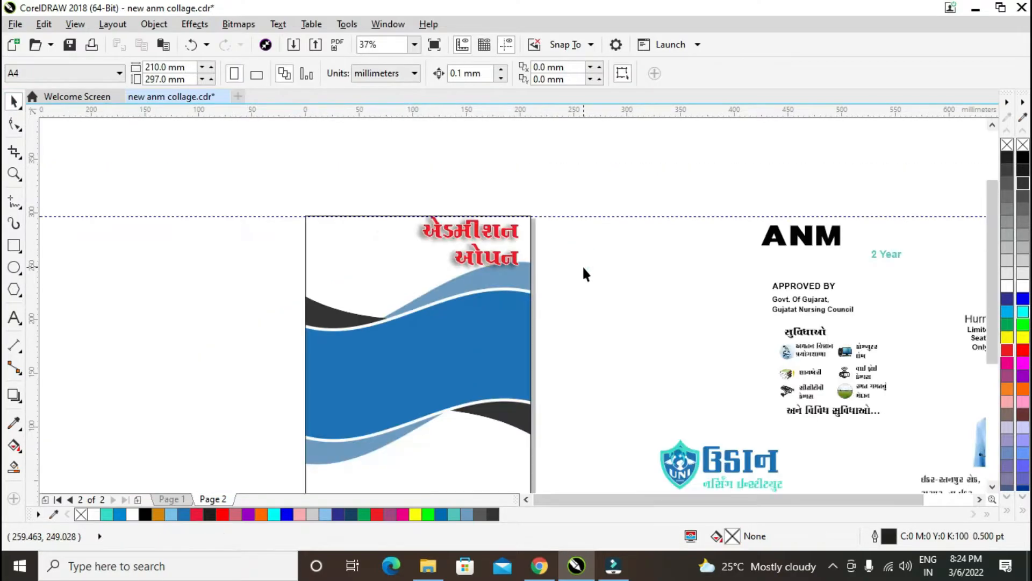
{"action": "left_click", "coordinate": [795, 285]}
{"action": "left_click", "coordinate": [809, 302], "text": "shift"}
{"action": "left_click_drag", "start_coordinate": [789, 296], "coordinate": [346, 241]}
{"action": "scroll", "coordinate": [338, 213], "scroll_direction": "up", "scroll_amount": 2}
{"action": "left_click", "coordinate": [350, 198]}
{"action": "left_click", "coordinate": [345, 239]}
Fill the nursing council lines and the APPROVED BY heading with red, and nudge the heading slightly down.
{"action": "left_click", "coordinate": [349, 269]}
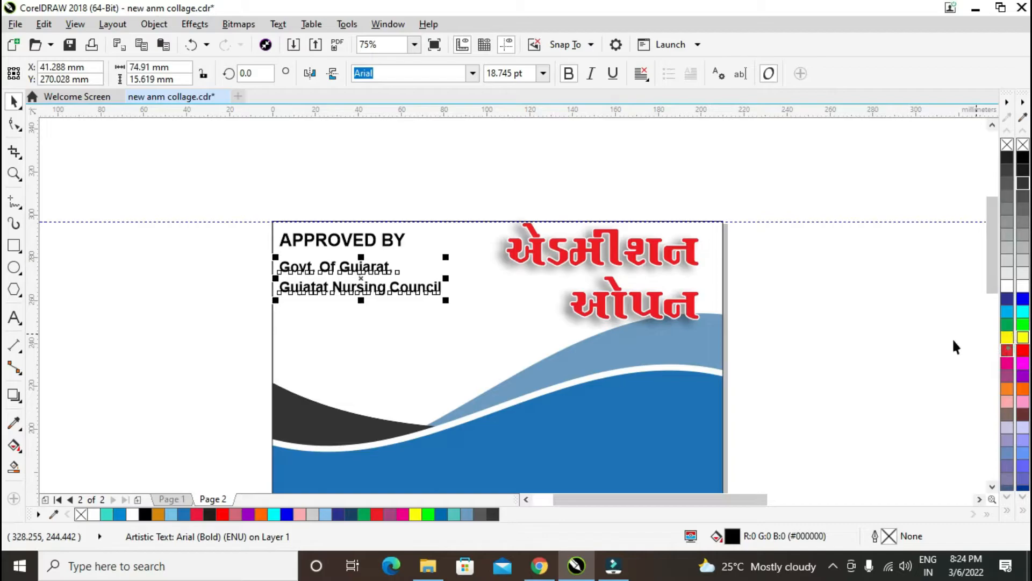
{"action": "left_click", "coordinate": [1021, 351]}
{"action": "left_click", "coordinate": [369, 241]}
{"action": "left_click", "coordinate": [1002, 352]}
{"action": "scroll", "coordinate": [364, 239], "scroll_direction": "up", "scroll_amount": 2}
{"action": "left_click_drag", "start_coordinate": [346, 249], "coordinate": [347, 255]}
Draw a rectangle about 62.8 × 10.1 mm around the APPROVED BY heading and fill it with the light blue sampled from the wave.
{"action": "left_click", "coordinate": [13, 246]}
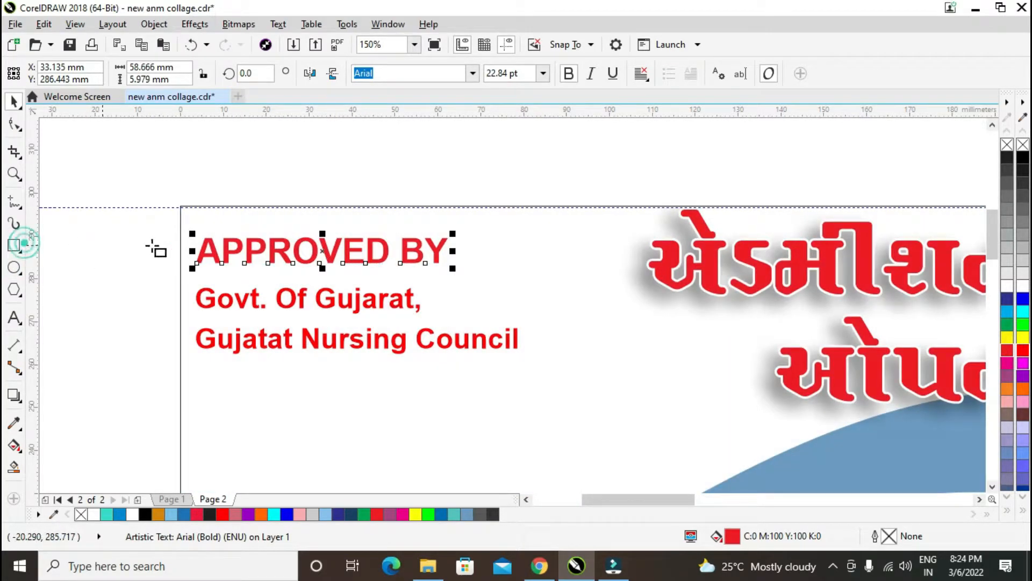
{"action": "left_click_drag", "start_coordinate": [191, 228], "coordinate": [460, 272]}
{"action": "left_click", "coordinate": [15, 103]}
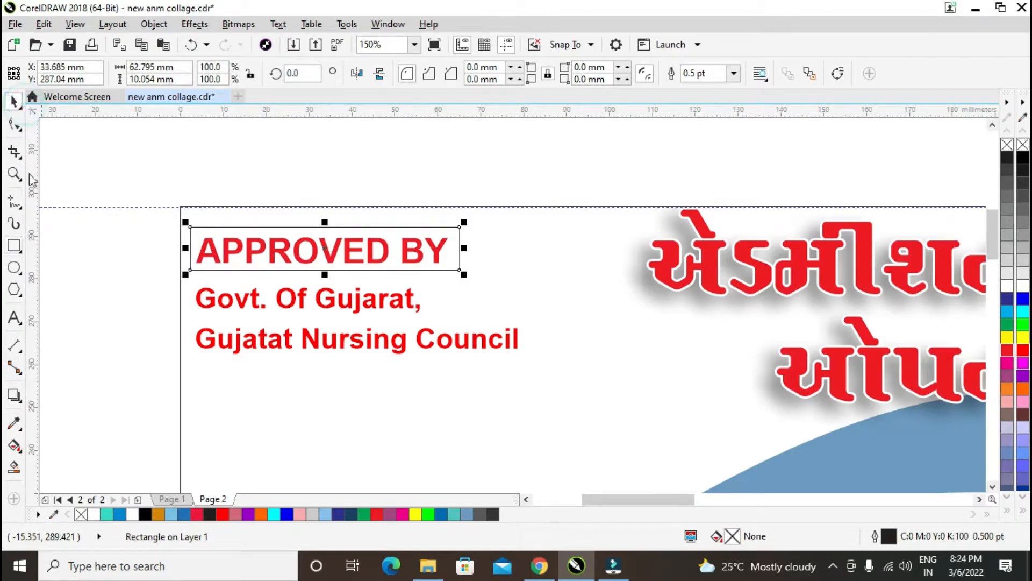
{"action": "left_click", "coordinate": [14, 423]}
{"action": "left_click", "coordinate": [901, 476]}
{"action": "left_click", "coordinate": [446, 252]}
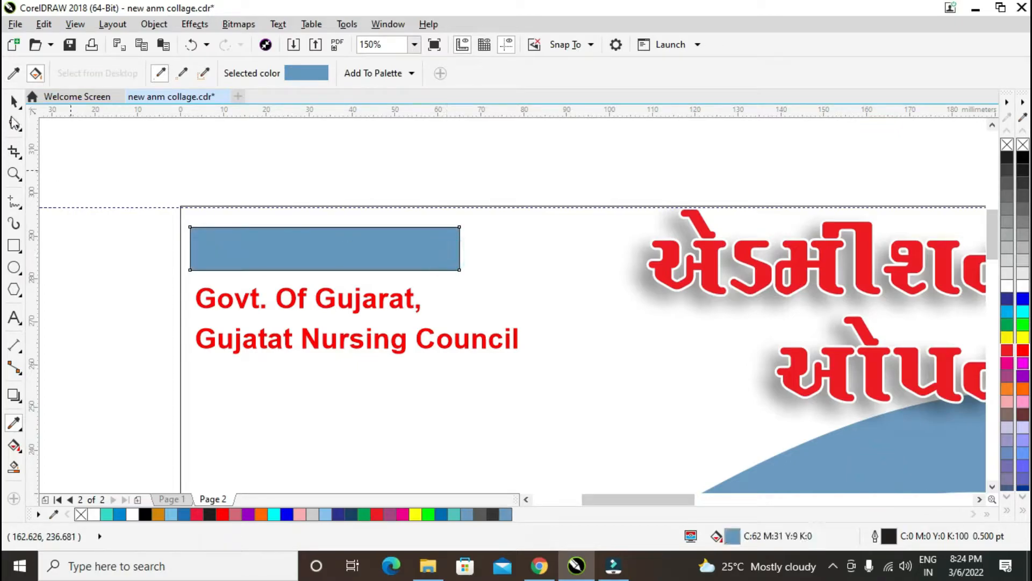
{"action": "left_click", "coordinate": [14, 101]}
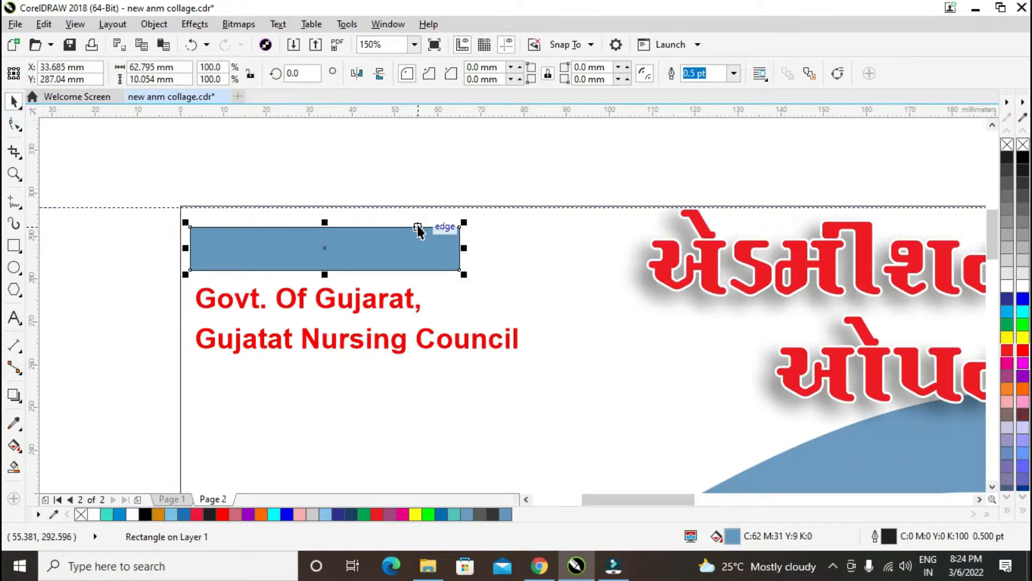
Send the light blue rectangle behind the APPROVED BY heading and fill the heading with white.
{"action": "key", "text": "shift+Page_Down"}
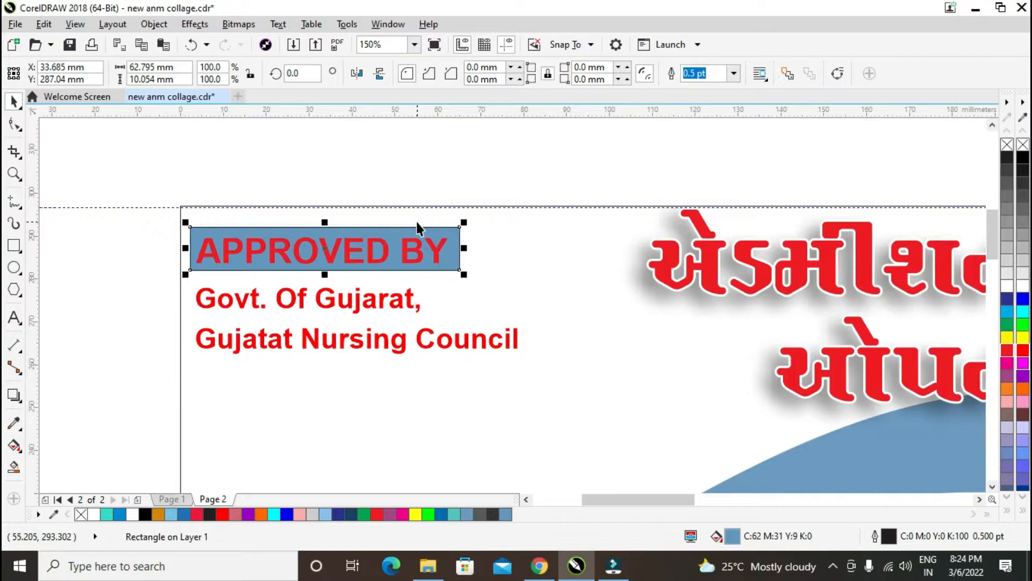
{"action": "left_click", "coordinate": [404, 248]}
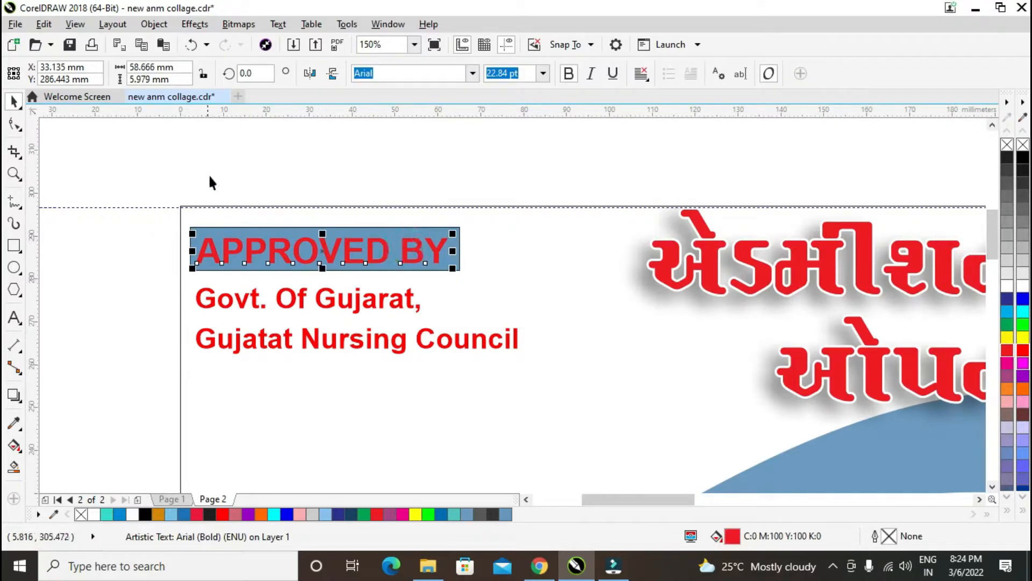
{"action": "left_click", "coordinate": [1023, 287]}
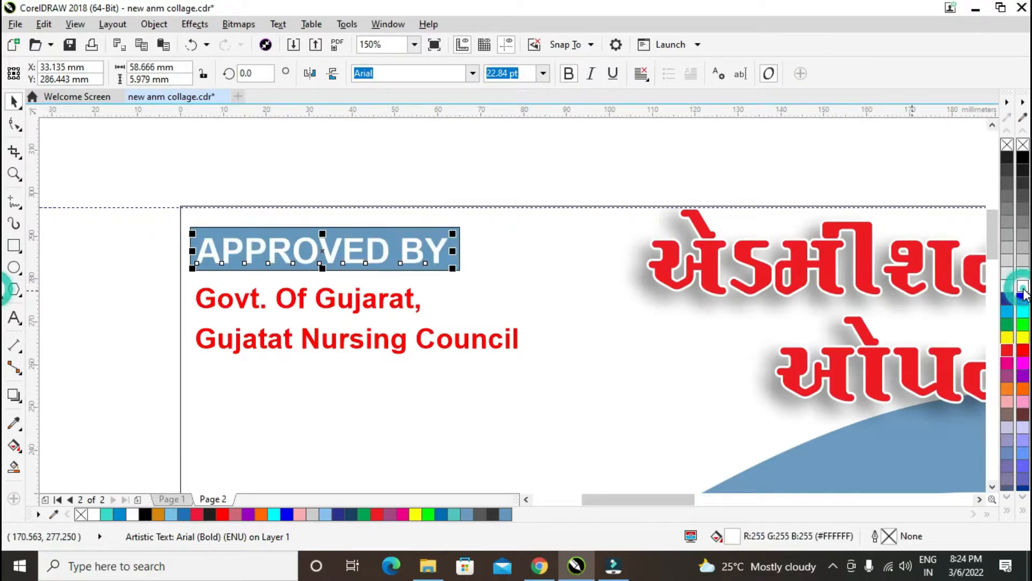
Remove the blue rectangle's outline and add a drop shadow offset about 1.1 mm left and 1.8 mm down, opacity 50, feather 15.
{"action": "left_click", "coordinate": [449, 278]}
{"action": "left_click", "coordinate": [456, 266]}
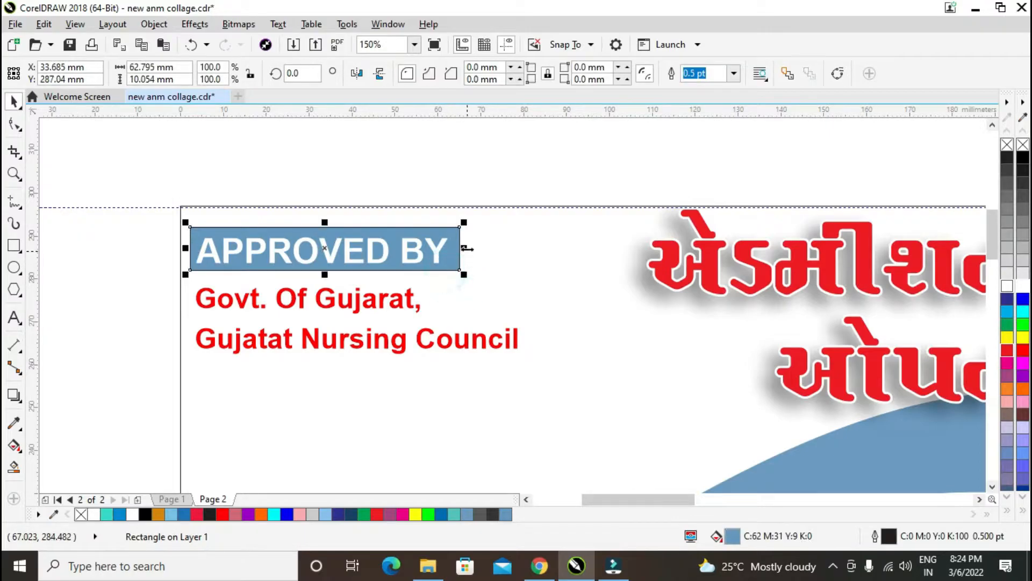
{"action": "left_click", "coordinate": [734, 73]}
{"action": "left_click", "coordinate": [695, 95]}
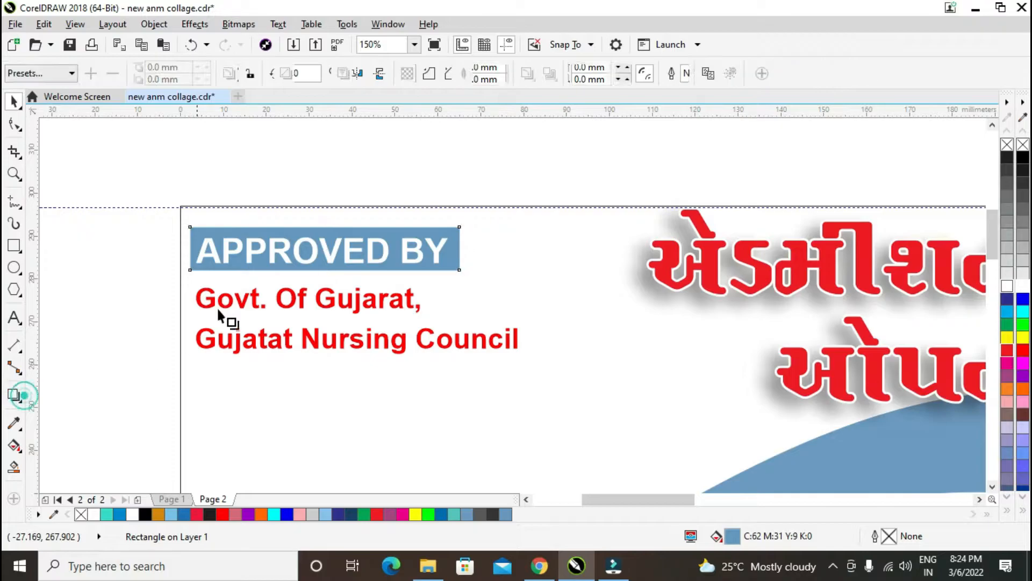
{"action": "left_click_drag", "start_coordinate": [285, 264], "coordinate": [306, 278]}
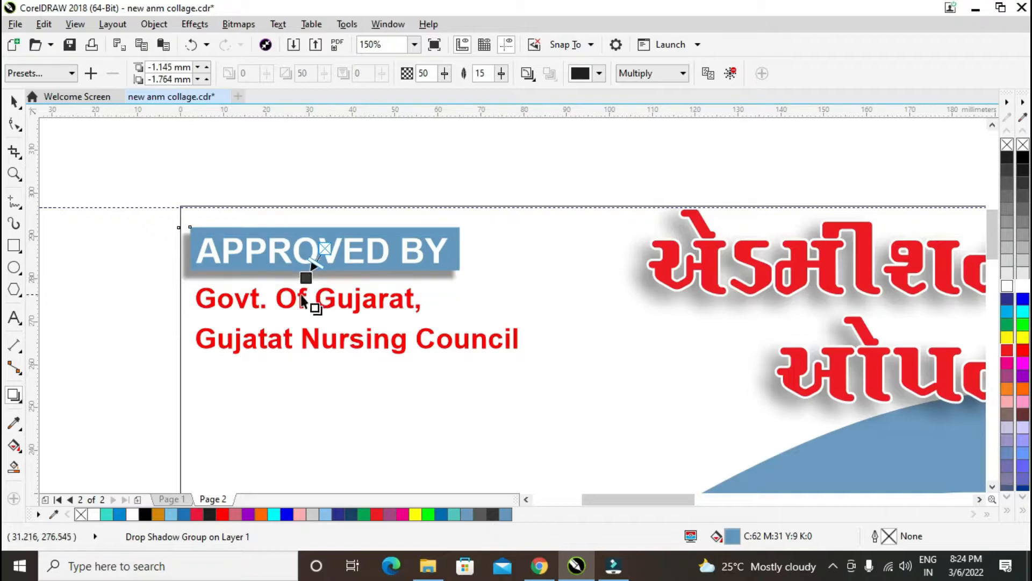
{"action": "left_click", "coordinate": [15, 102]}
Nudge the APPROVED BY heading, its blue bar and the two nursing council lines together slightly right and down.
{"action": "left_click_drag", "start_coordinate": [120, 176], "coordinate": [574, 373]}
{"action": "left_click", "coordinate": [357, 296]}
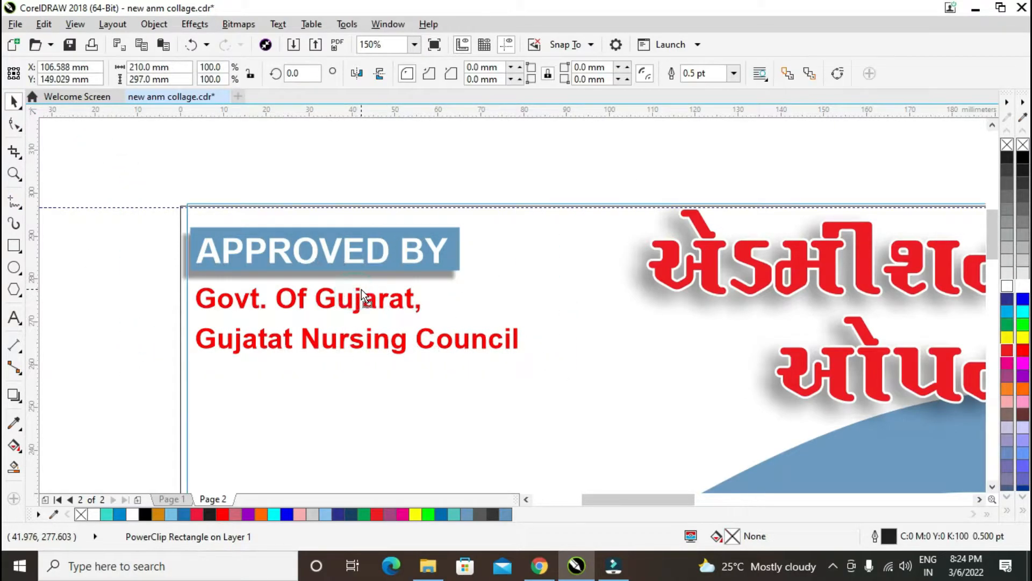
{"action": "left_click_drag", "start_coordinate": [136, 195], "coordinate": [593, 401]}
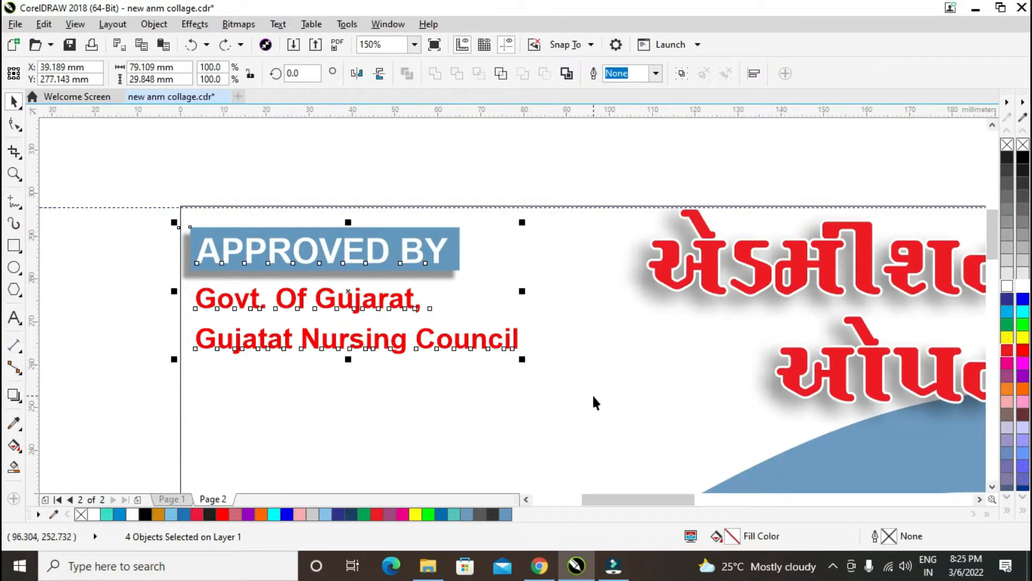
{"action": "key", "text": "Right"}
{"action": "key", "text": "Right"}
{"action": "key", "text": "Right"}
{"action": "key", "text": "Right"}
{"action": "key", "text": "Right"}
{"action": "key", "text": "Right"}
{"action": "key", "text": "Right"}
{"action": "key", "text": "Right"}
{"action": "key", "text": "Down"}
{"action": "left_click", "coordinate": [516, 168]}
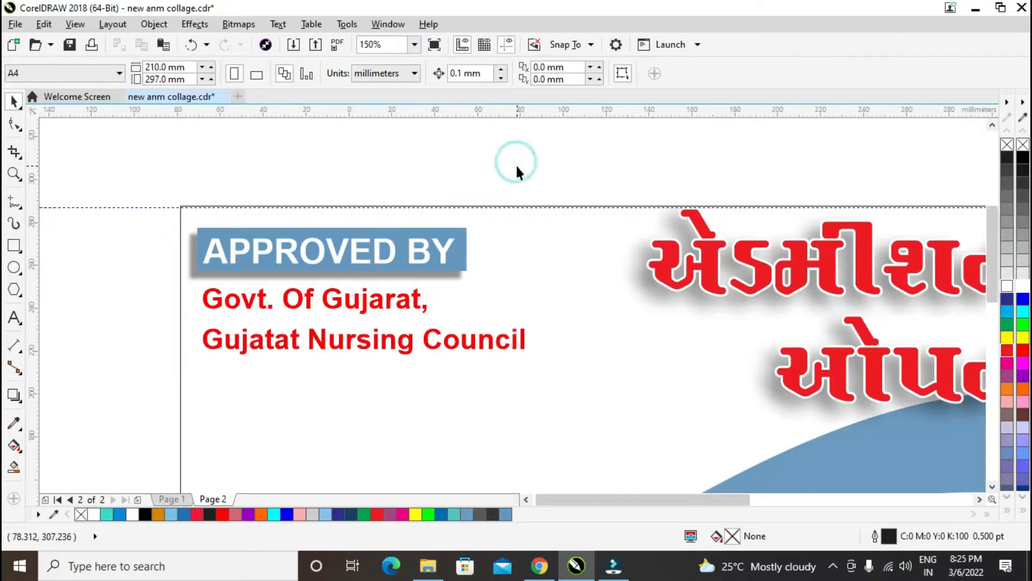
Place the ANM and 2 Year texts on the page below the nursing council lines and fill ANM with red (R255 G0 B0).
{"action": "scroll", "coordinate": [516, 168], "scroll_direction": "down", "scroll_amount": 2}
{"action": "left_click", "coordinate": [760, 273]}
{"action": "left_click", "coordinate": [836, 403]}
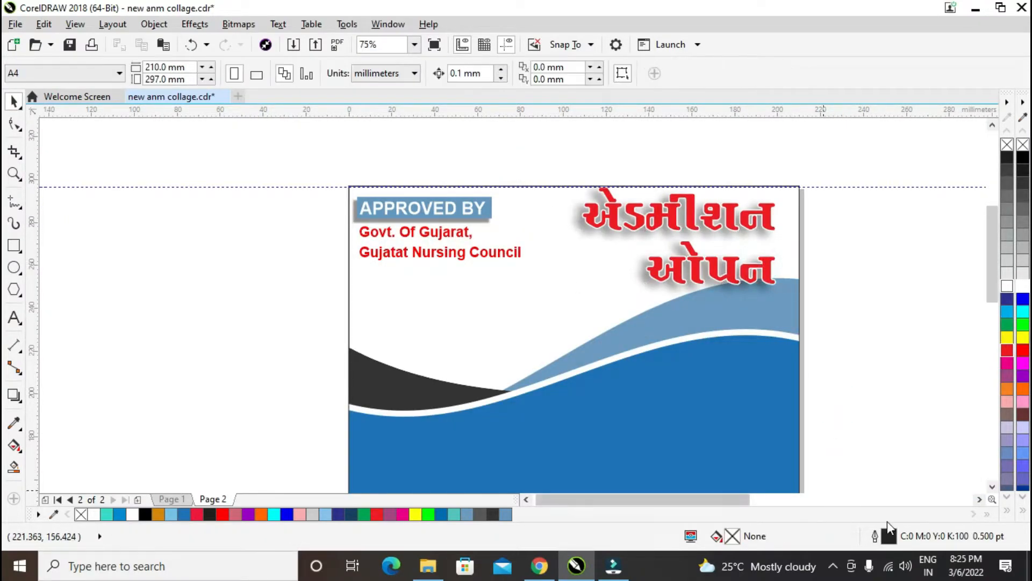
{"action": "left_click", "coordinate": [979, 499]}
{"action": "scroll", "coordinate": [880, 372], "scroll_direction": "down", "scroll_amount": 1}
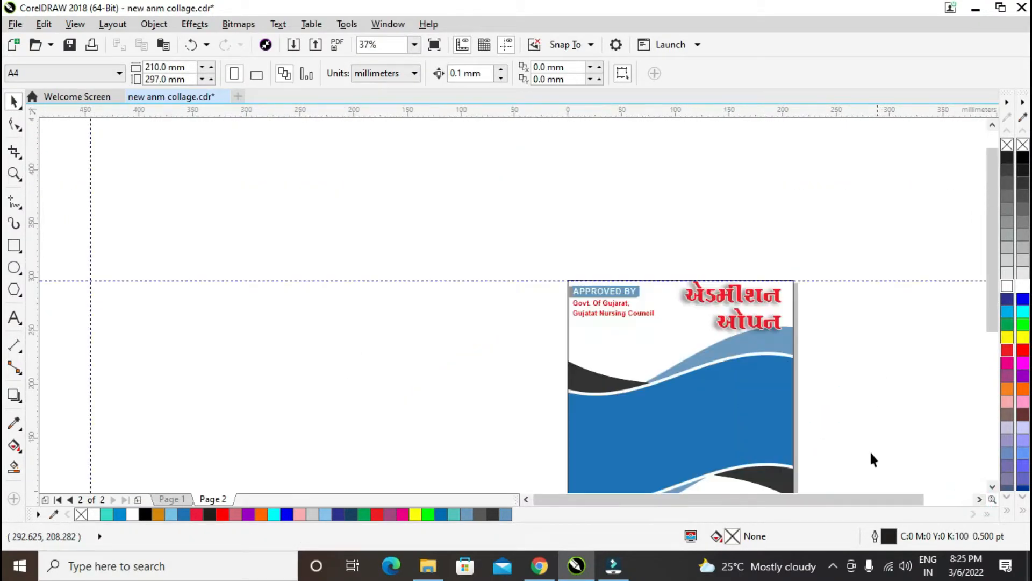
{"action": "scroll", "coordinate": [847, 500], "scroll_direction": "right", "scroll_amount": 3}
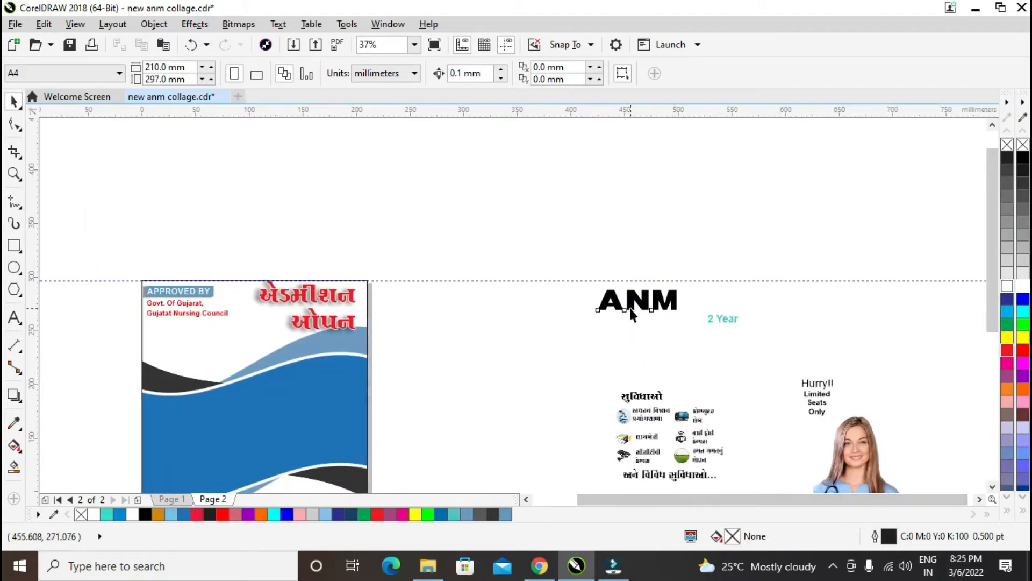
{"action": "left_click", "coordinate": [636, 301]}
{"action": "left_click_drag", "start_coordinate": [723, 320], "coordinate": [214, 335]}
{"action": "left_click", "coordinate": [661, 304], "text": "shift"}
{"action": "scroll", "coordinate": [176, 354], "scroll_direction": "up", "scroll_amount": 2}
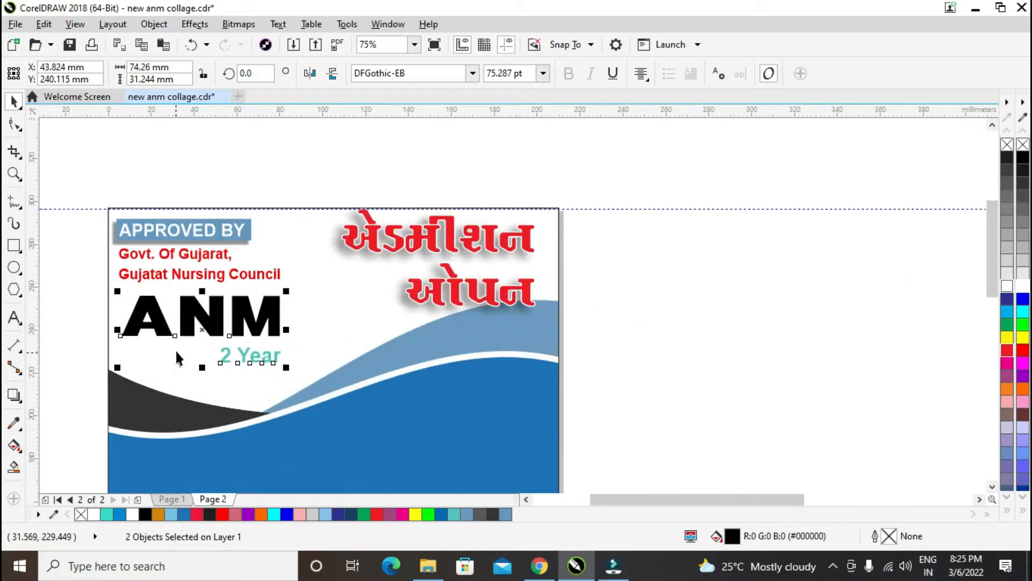
{"action": "left_click", "coordinate": [682, 304]}
{"action": "left_click", "coordinate": [189, 317]}
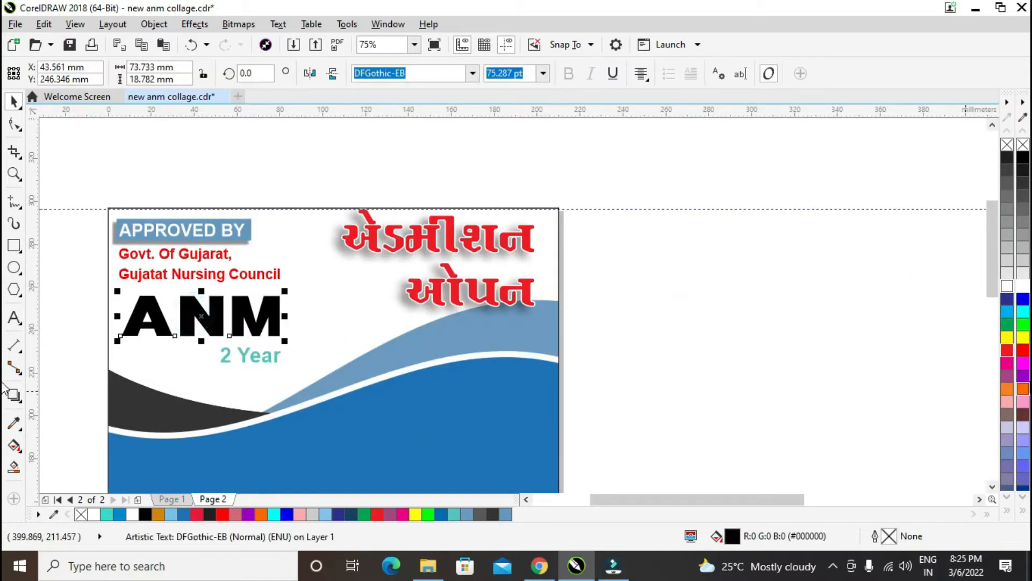
{"action": "left_click", "coordinate": [1022, 350]}
Duplicate the red ANM text about 1.4 mm above the original and fill the copy with black.
{"action": "scroll", "coordinate": [215, 330], "scroll_direction": "up", "scroll_amount": 2}
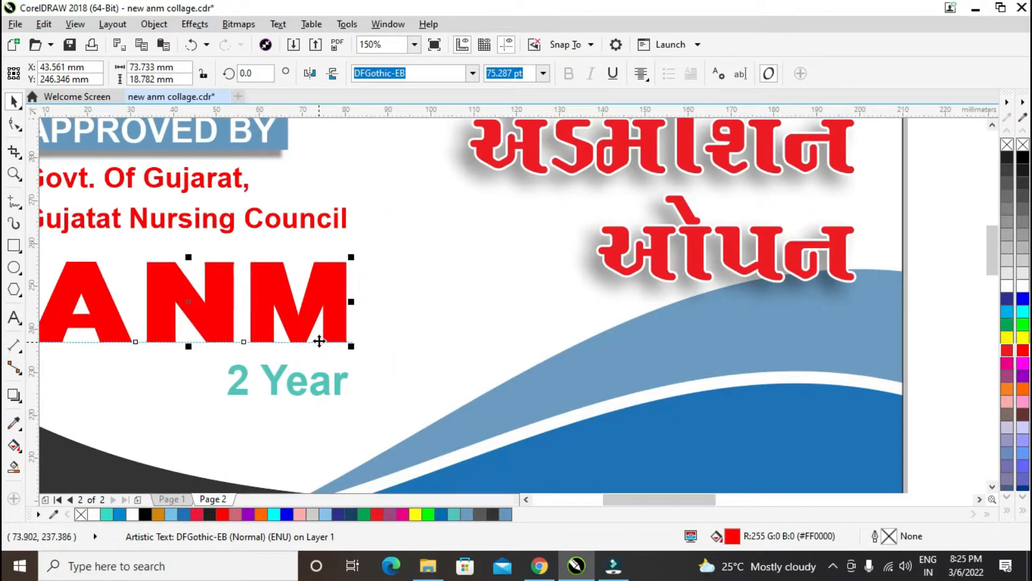
{"action": "key", "text": "Up"}
{"action": "key", "text": "Up"}
{"action": "key", "text": "Up"}
{"action": "key", "text": "Up"}
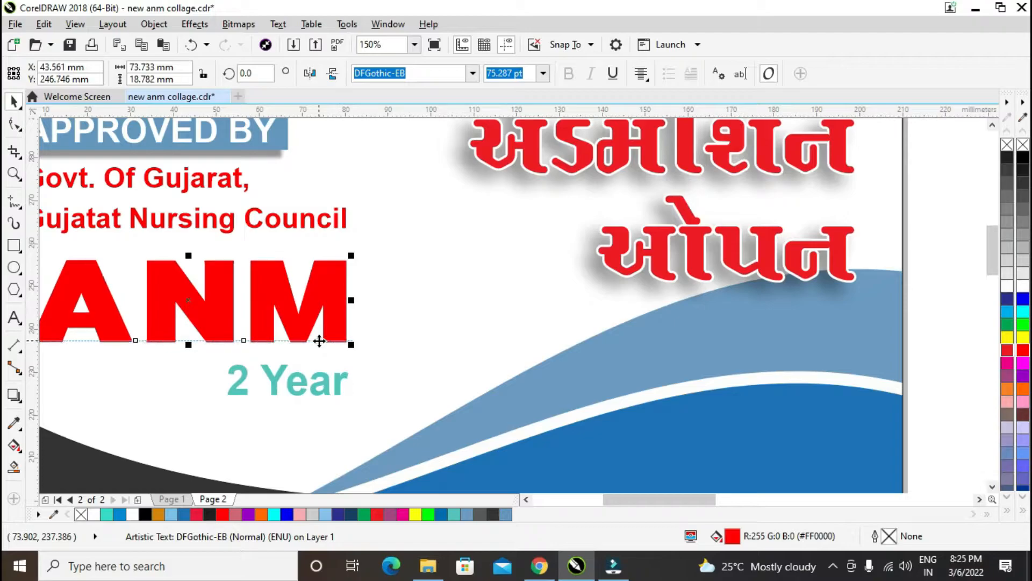
{"action": "left_click", "coordinate": [1006, 158]}
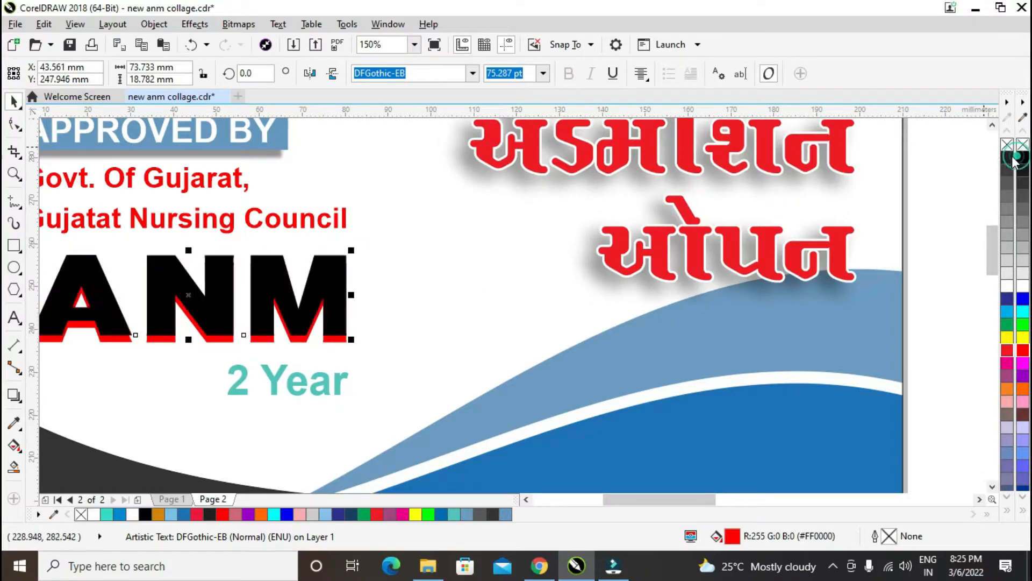
{"action": "key", "text": "Down"}
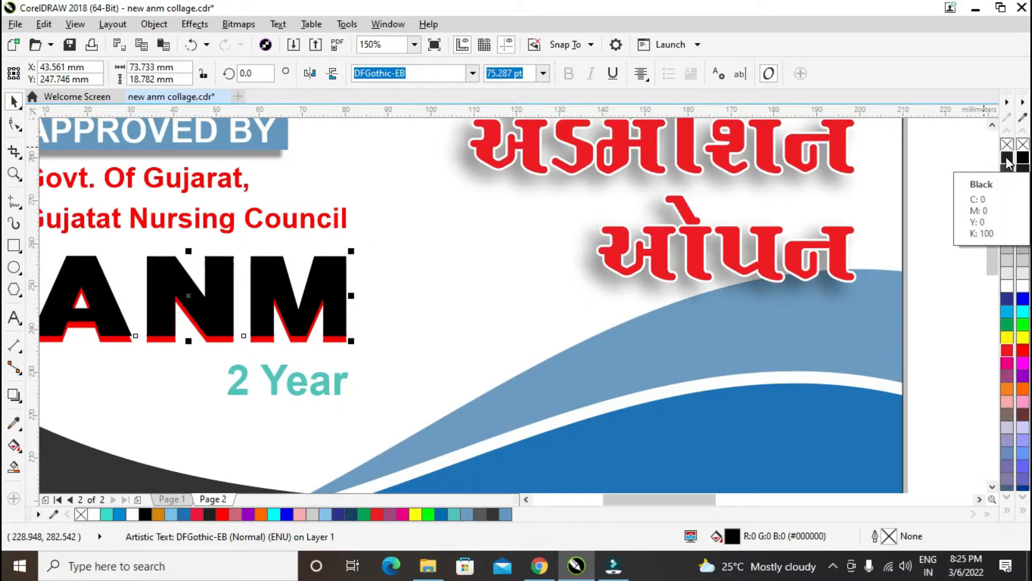
Send the black ANM copy behind the red text and nudge it about 1.2 mm right and 0.7 mm down.
{"action": "key", "text": "ctrl+Page_Down"}
{"action": "key", "text": "Right"}
{"action": "key", "text": "Right"}
{"action": "key", "text": "Right"}
{"action": "key", "text": "Right"}
{"action": "key", "text": "Right"}
{"action": "key", "text": "Right"}
{"action": "key", "text": "Right"}
{"action": "key", "text": "Right"}
{"action": "key", "text": "Right"}
{"action": "key", "text": "Right"}
{"action": "key", "text": "Right"}
{"action": "key", "text": "Right"}
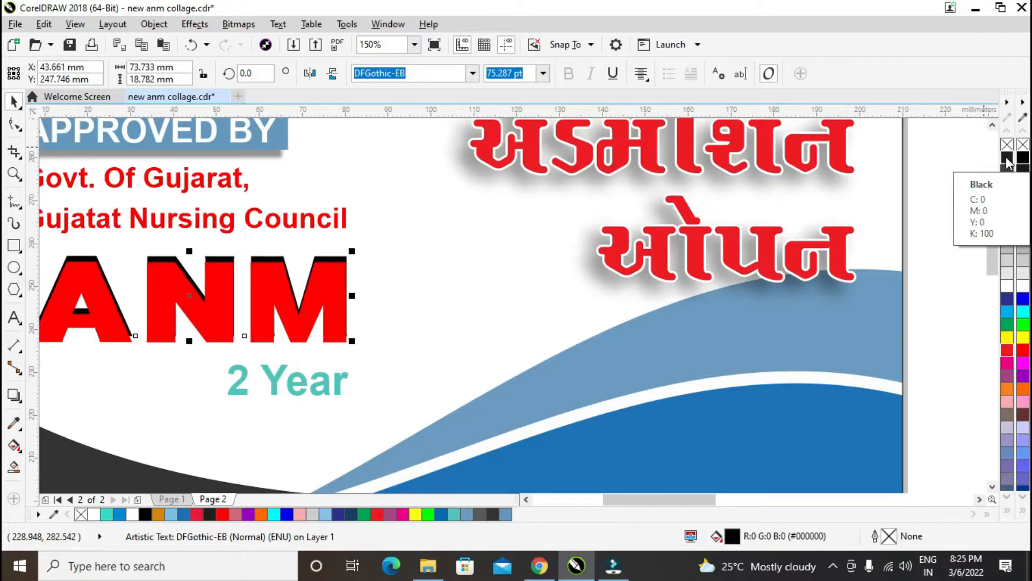
{"action": "key", "text": "Down"}
{"action": "key", "text": "Down"}
{"action": "key", "text": "Down"}
{"action": "key", "text": "Down"}
{"action": "key", "text": "Down"}
{"action": "key", "text": "Down"}
{"action": "key", "text": "Down"}
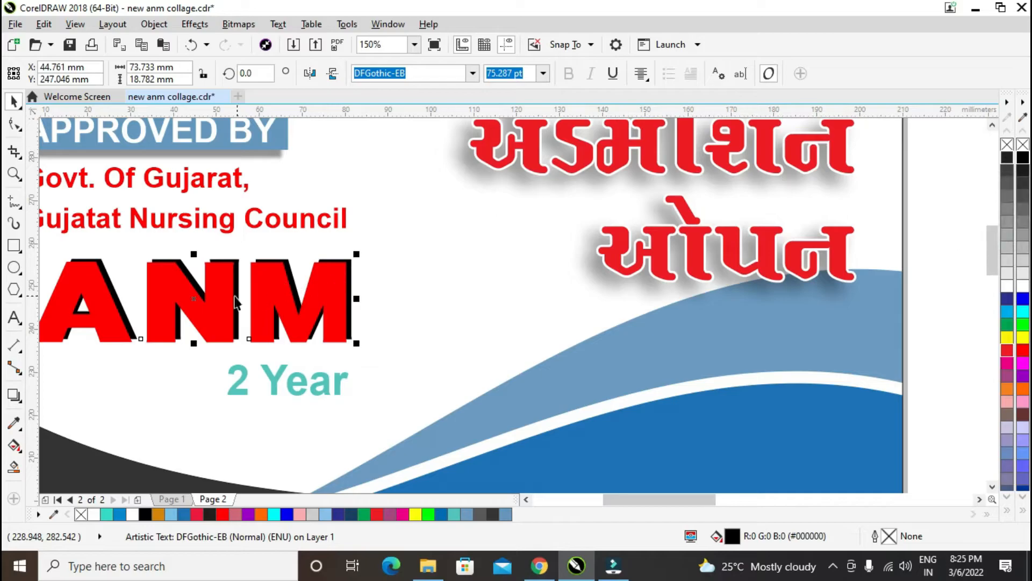
Give the red ANM text a 2.0 pt white outline set behind the fill and scaling with the object.
{"action": "left_click", "coordinate": [199, 297]}
{"action": "left_click", "coordinate": [545, 78]}
{"action": "left_click", "coordinate": [543, 74]}
{"action": "double_click", "coordinate": [877, 536]}
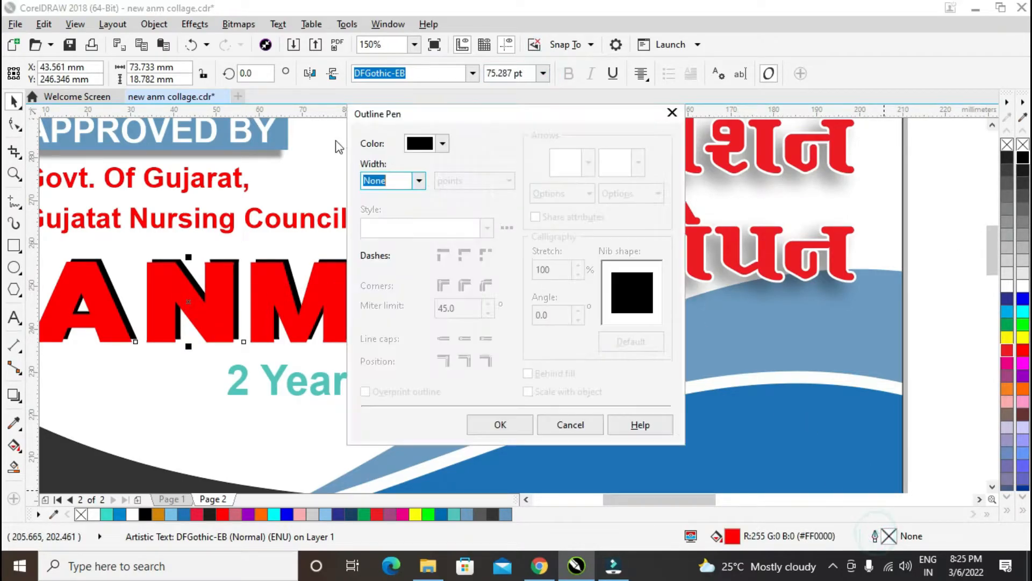
{"action": "left_click", "coordinate": [418, 179]}
{"action": "left_click", "coordinate": [396, 266]}
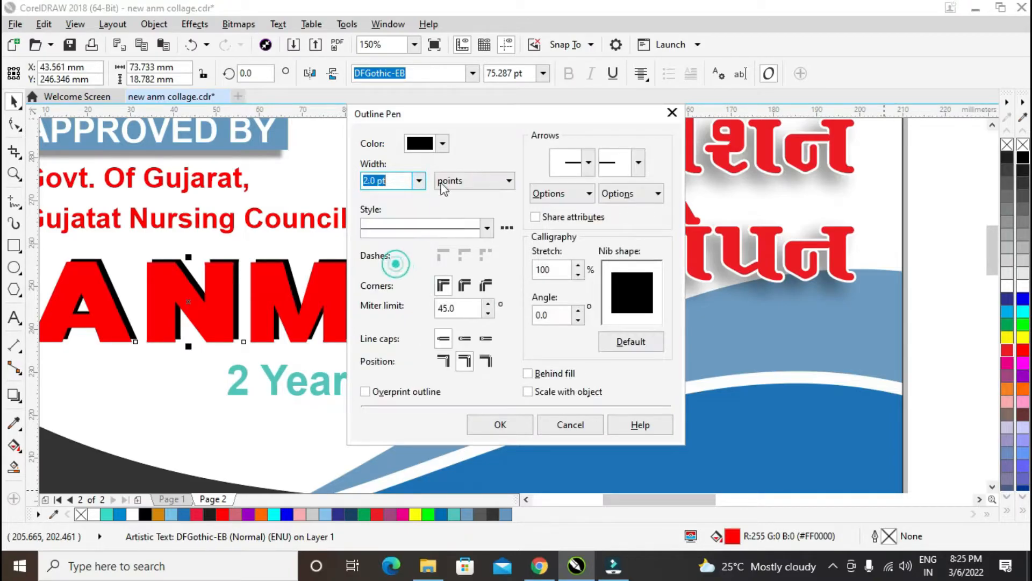
{"action": "left_click", "coordinate": [443, 143]}
{"action": "left_click", "coordinate": [416, 221]}
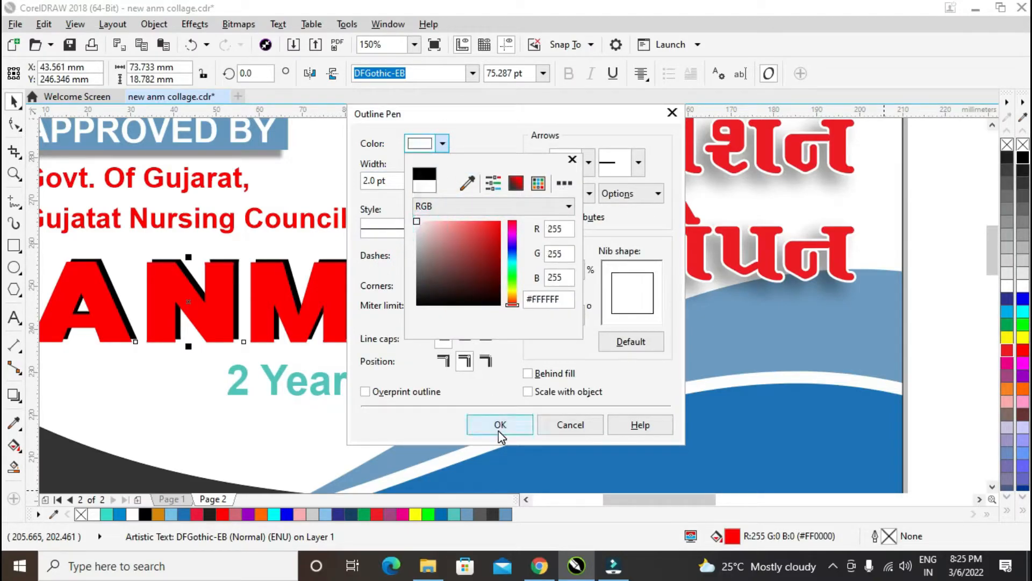
{"action": "left_click", "coordinate": [535, 374]}
{"action": "left_click", "coordinate": [534, 374]}
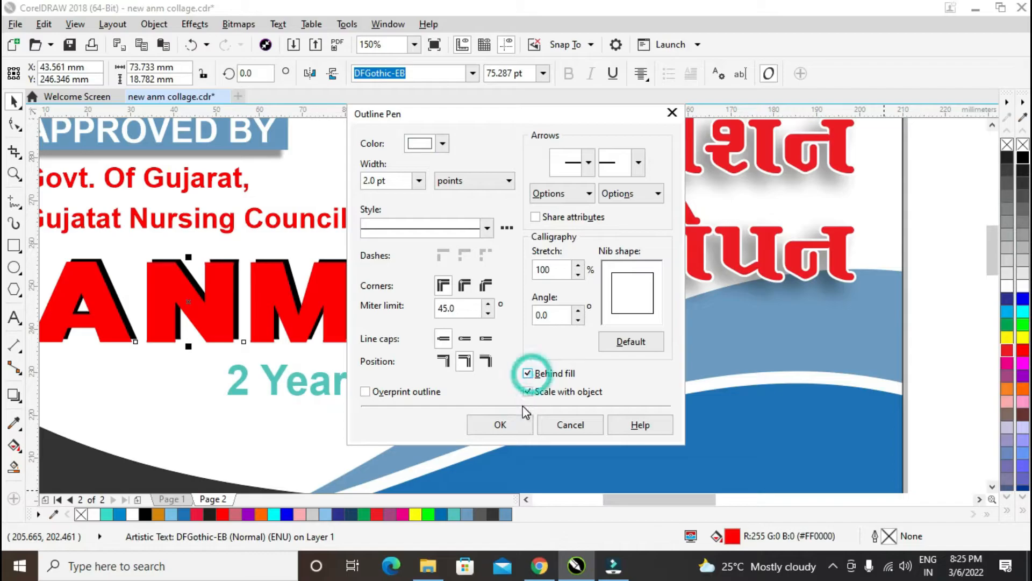
{"action": "left_click", "coordinate": [514, 415]}
Nudge the black ANM copy about 0.6 mm farther right and 0.2 mm up to widen the shadow effect.
{"action": "left_click", "coordinate": [405, 353]}
{"action": "left_click", "coordinate": [348, 258]}
{"action": "key", "text": "Right"}
{"action": "key", "text": "Right"}
{"action": "key", "text": "Right"}
{"action": "key", "text": "Right"}
{"action": "key", "text": "Right"}
{"action": "key", "text": "Right"}
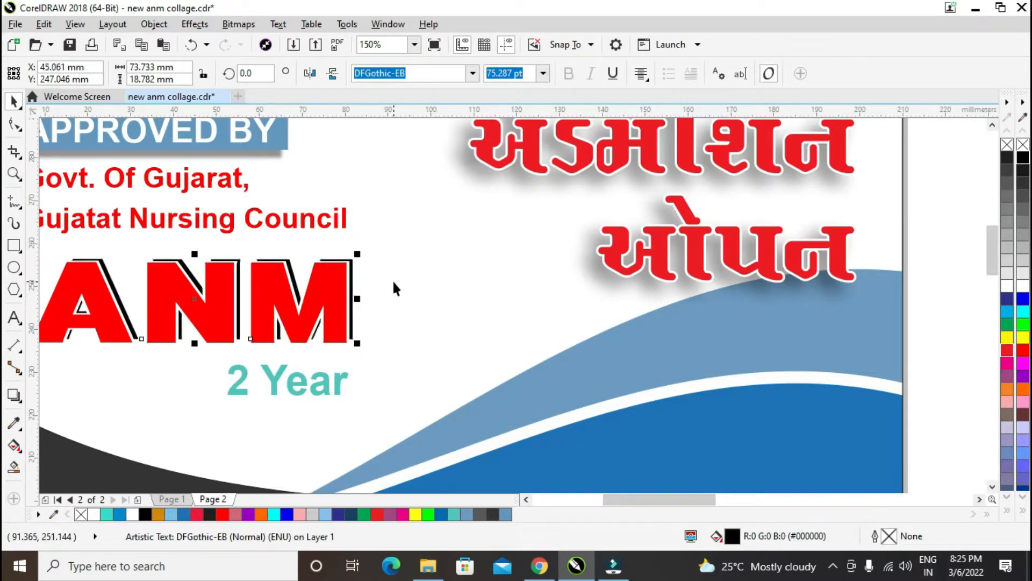
{"action": "key", "text": "Right"}
{"action": "key", "text": "Right"}
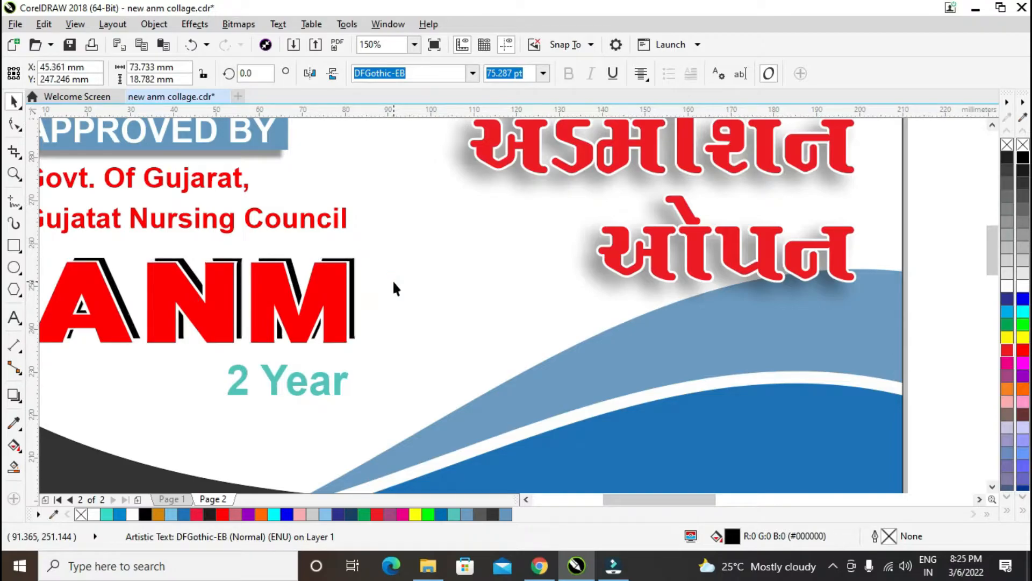
{"action": "left_click", "coordinate": [406, 276]}
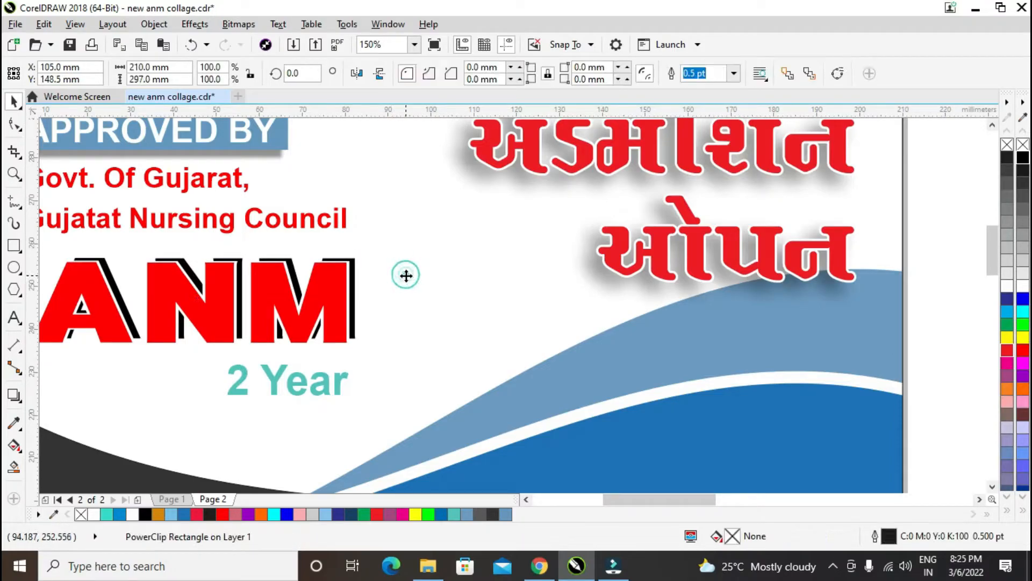
Move the 2 Year text slightly up and right, closer beneath ANM.
{"action": "scroll", "coordinate": [406, 276], "scroll_direction": "down", "scroll_amount": 2}
{"action": "left_click_drag", "start_coordinate": [345, 331], "coordinate": [348, 324]}
{"action": "left_click", "coordinate": [779, 330]}
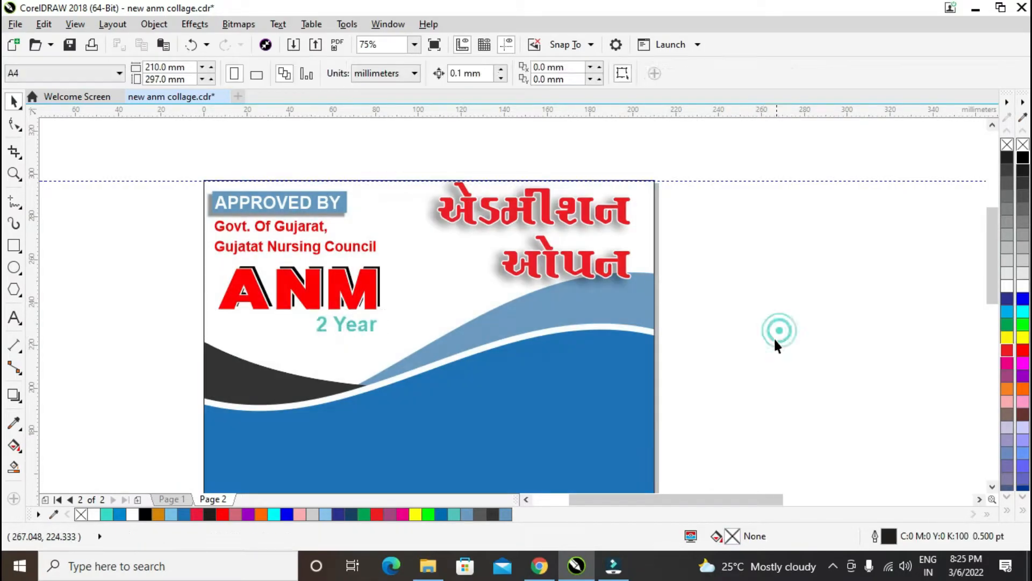
Move the three Hurry!! Limited Seats Only texts together onto the light blue wave below the Gujarati heading.
{"action": "left_click_drag", "start_coordinate": [651, 495], "coordinate": [695, 496]}
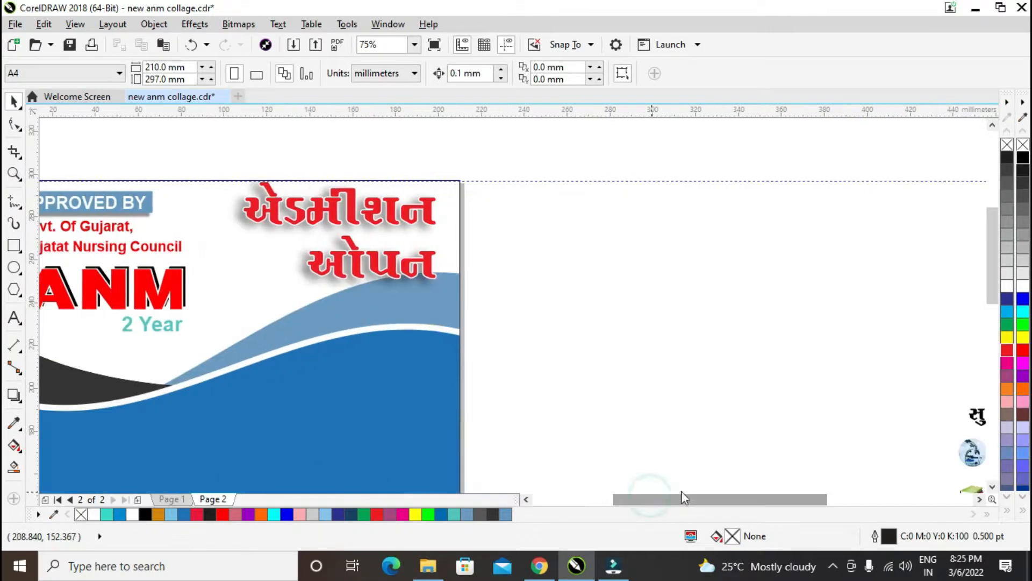
{"action": "scroll", "coordinate": [631, 386], "scroll_direction": "down", "scroll_amount": 2}
{"action": "left_click_drag", "start_coordinate": [785, 495], "coordinate": [802, 498]}
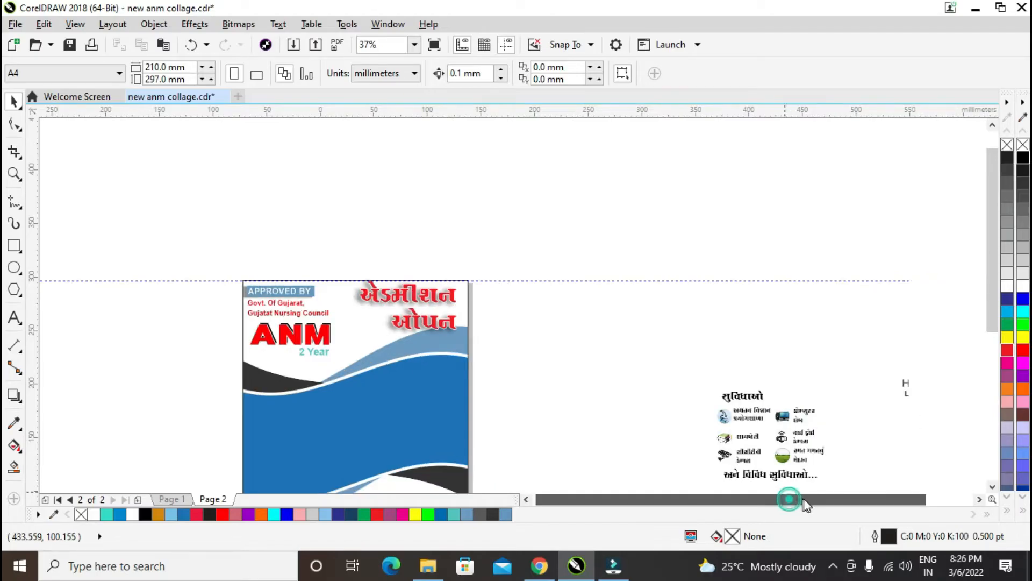
{"action": "left_click", "coordinate": [894, 398]}
{"action": "left_click_drag", "start_coordinate": [851, 349], "coordinate": [331, 365]}
{"action": "scroll", "coordinate": [331, 366], "scroll_direction": "up", "scroll_amount": 2}
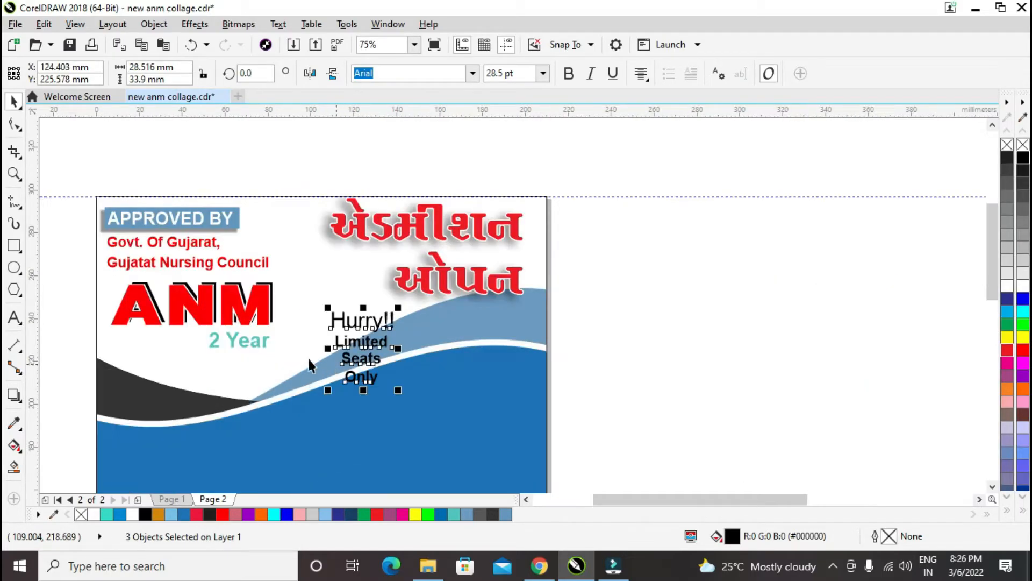
Draw a 20-sided polygon about 52.7 mm wide around the Hurry!! Limited Seats Only texts and pull its inner nodes inward into a starburst.
{"action": "left_click", "coordinate": [13, 290]}
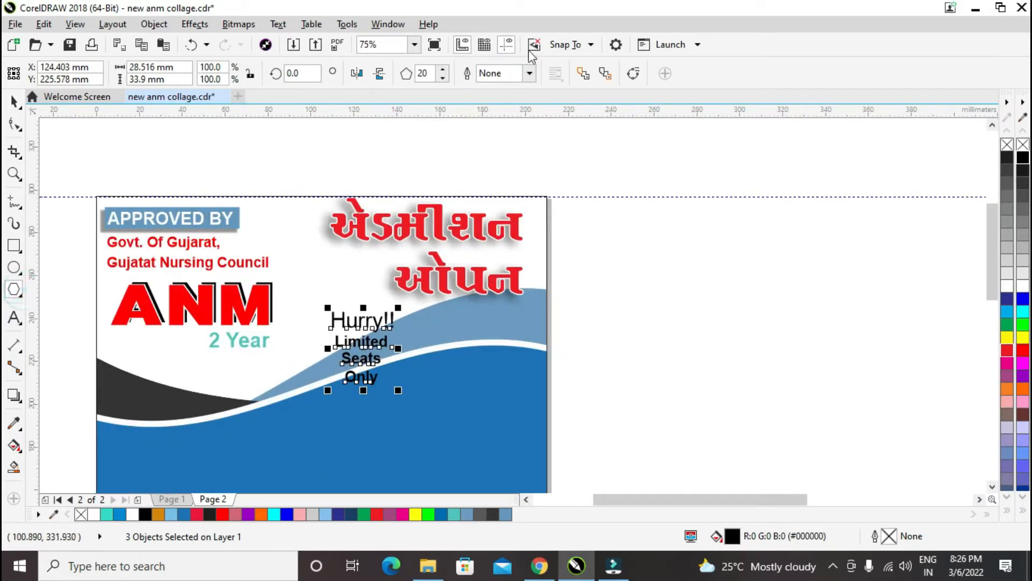
{"action": "mouse_move", "coordinate": [304, 287]}
{"action": "left_mouse_down"}
{"action": "mouse_move", "coordinate": [415, 410]}
{"action": "mouse_move", "coordinate": [429, 411]}
{"action": "left_mouse_up"}
{"action": "left_click", "coordinate": [14, 124]}
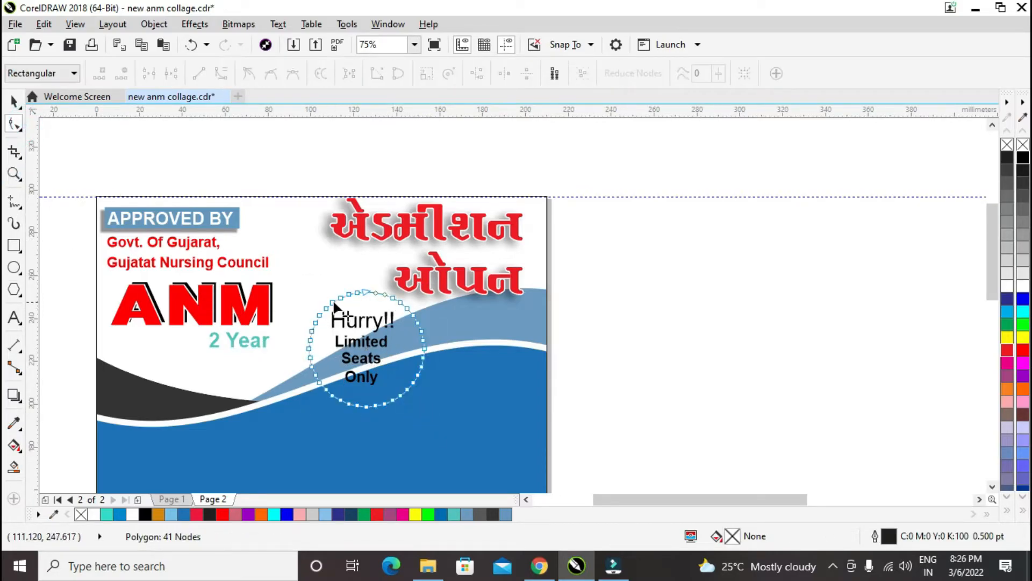
{"action": "left_click_drag", "start_coordinate": [332, 307], "coordinate": [340, 319]}
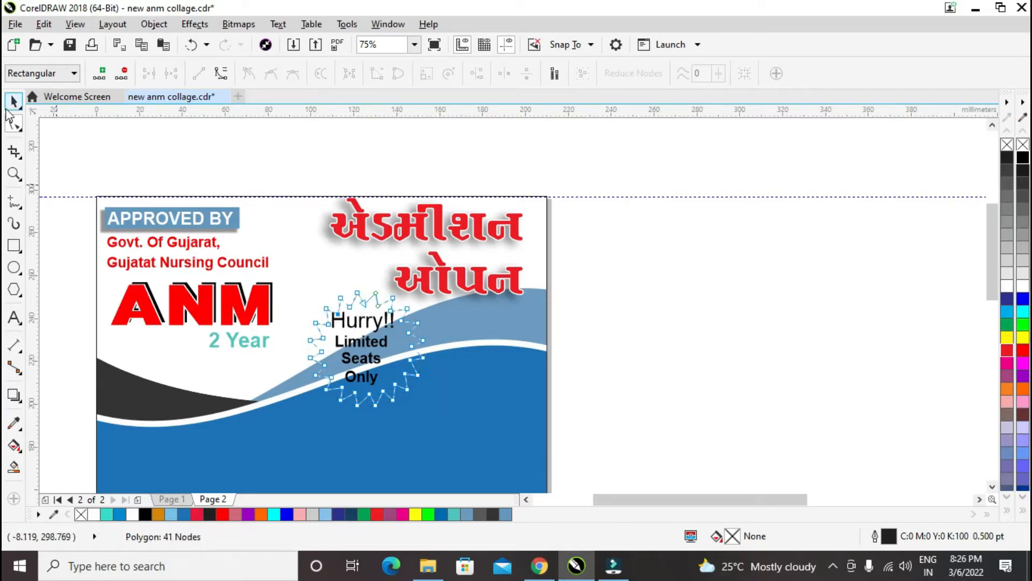
{"action": "left_click", "coordinate": [16, 105]}
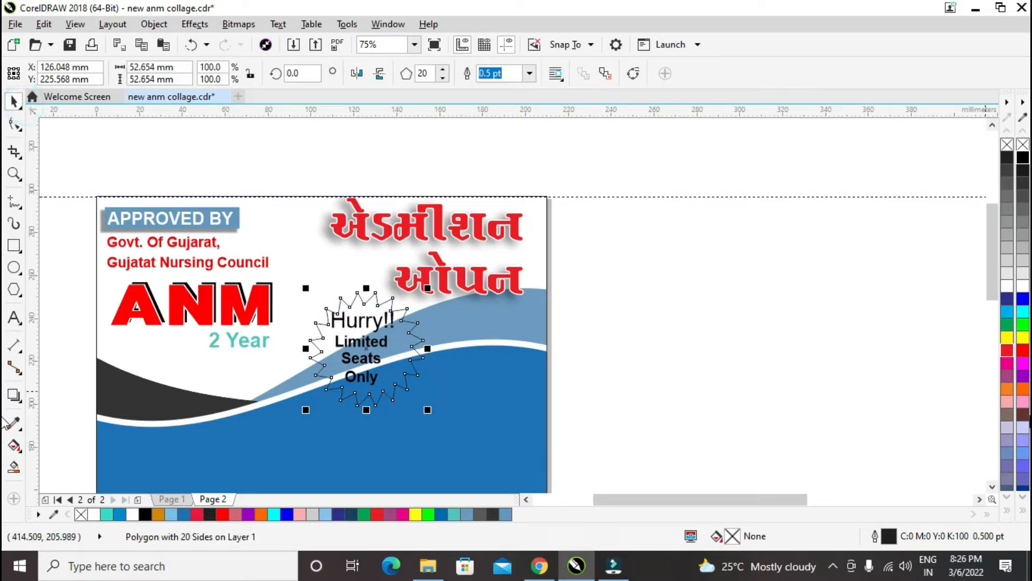
Fill the starburst with yellow and place it behind the three limited-seats texts.
{"action": "left_click", "coordinate": [1011, 339]}
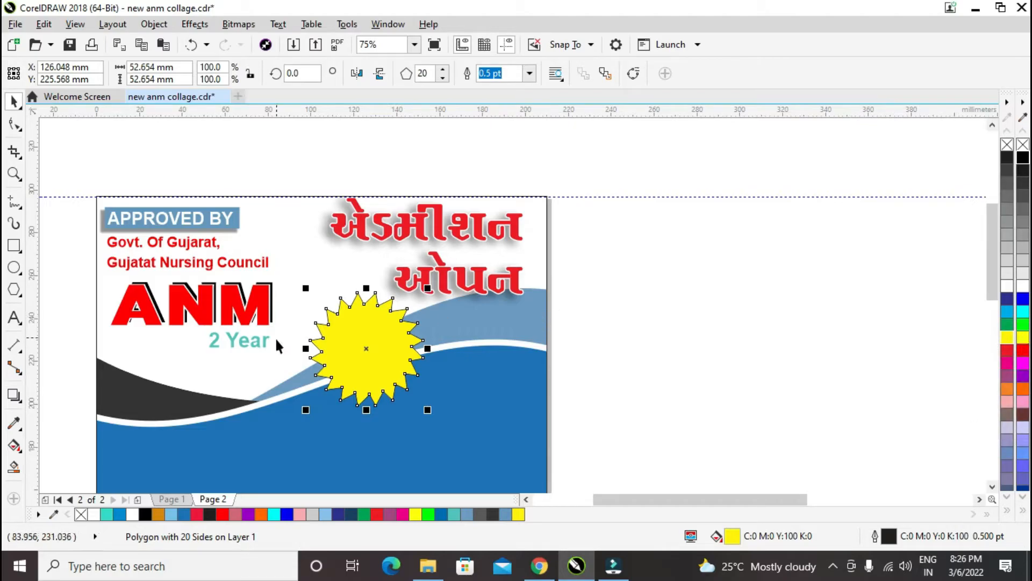
{"action": "left_click_drag", "start_coordinate": [343, 372], "coordinate": [343, 419]}
{"action": "left_click", "coordinate": [353, 323]}
{"action": "left_click_drag", "start_coordinate": [683, 307], "coordinate": [266, 401]}
{"action": "key", "text": "shift+Page_Up"}
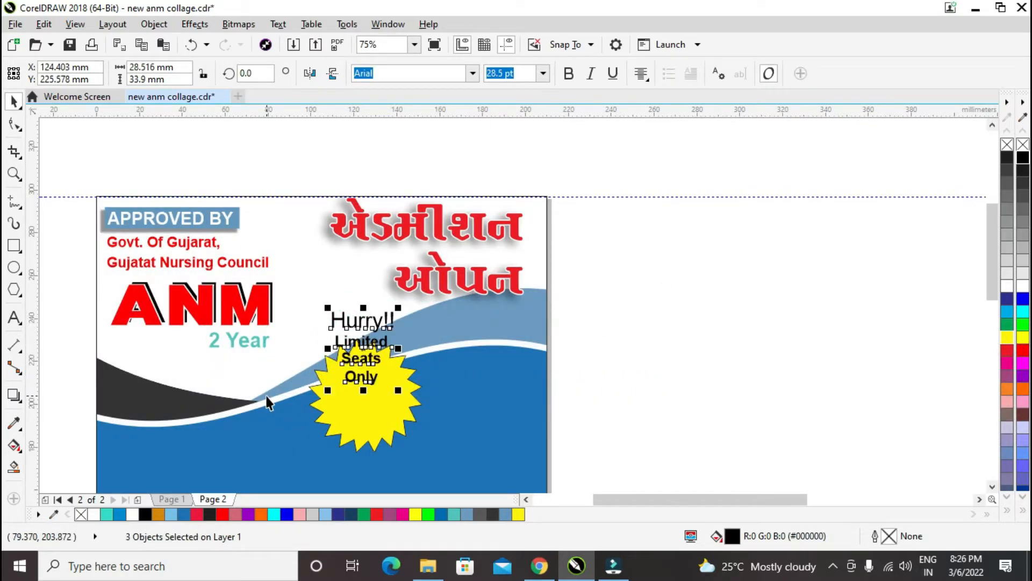
{"action": "left_click_drag", "start_coordinate": [385, 436], "coordinate": [376, 378]}
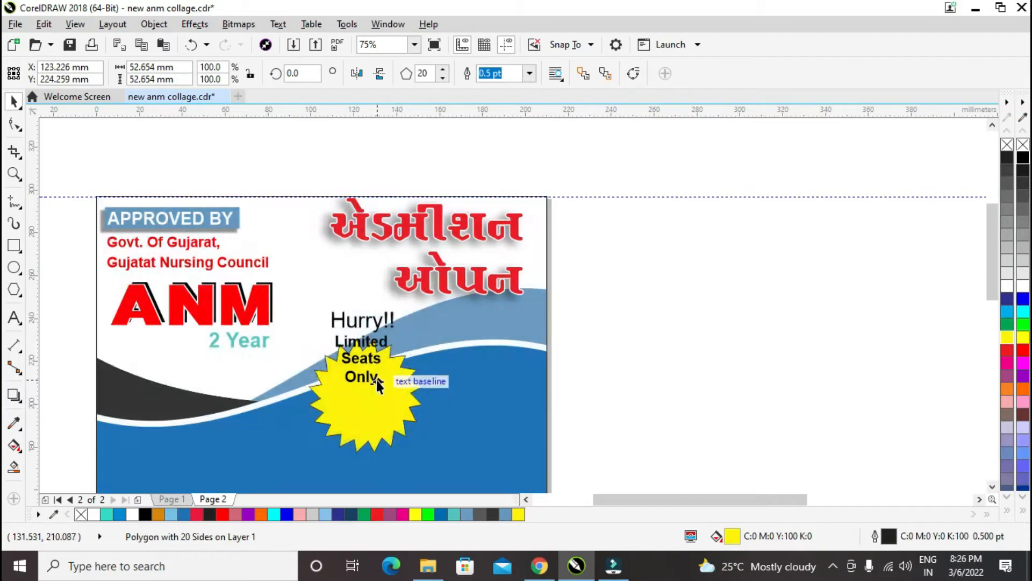
Nudge the Only text slightly up, closer beneath Seats.
{"action": "left_click", "coordinate": [376, 379]}
{"action": "key", "text": "Up"}
{"action": "key", "text": "Up"}
{"action": "key", "text": "Up"}
{"action": "key", "text": "Up"}
{"action": "key", "text": "Up"}
{"action": "key", "text": "Up"}
{"action": "key", "text": "Up"}
{"action": "key", "text": "Up"}
{"action": "key", "text": "Up"}
{"action": "key", "text": "Up"}
{"action": "key", "text": "Up"}
{"action": "key", "text": "Up"}
{"action": "key", "text": "Up"}
{"action": "key", "text": "Up"}
{"action": "key", "text": "Up"}
{"action": "key", "text": "Up"}
{"action": "key", "text": "Up"}
{"action": "key", "text": "Up"}
{"action": "key", "text": "Up"}
{"action": "key", "text": "Up"}
{"action": "key", "text": "Up"}
{"action": "key", "text": "Up"}
{"action": "key", "text": "Up"}
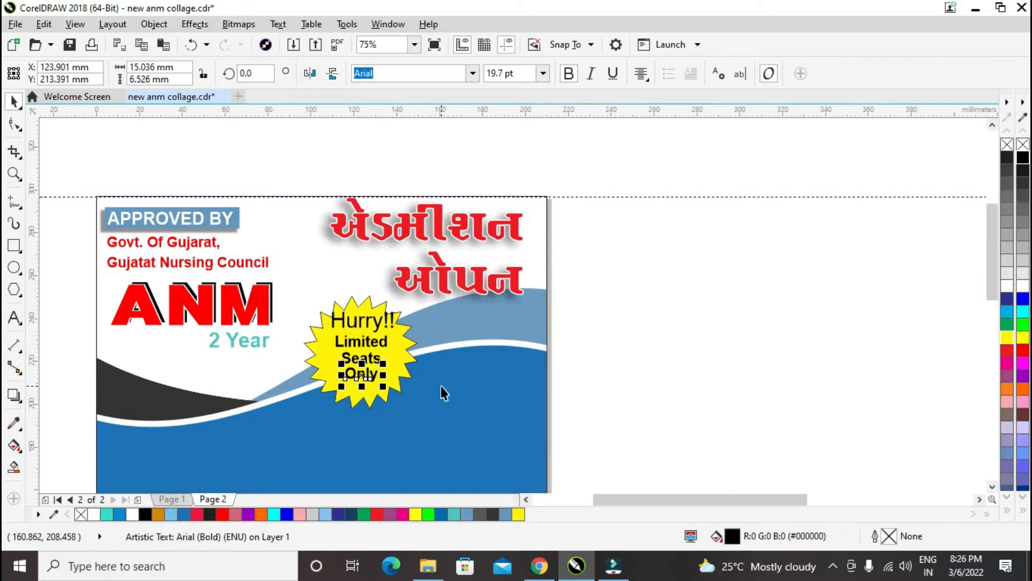
Nudge the yellow starburst about 4.1 mm up and 0.3 mm right to centre it around its texts.
{"action": "left_click", "coordinate": [403, 380]}
{"action": "left_click", "coordinate": [405, 374]}
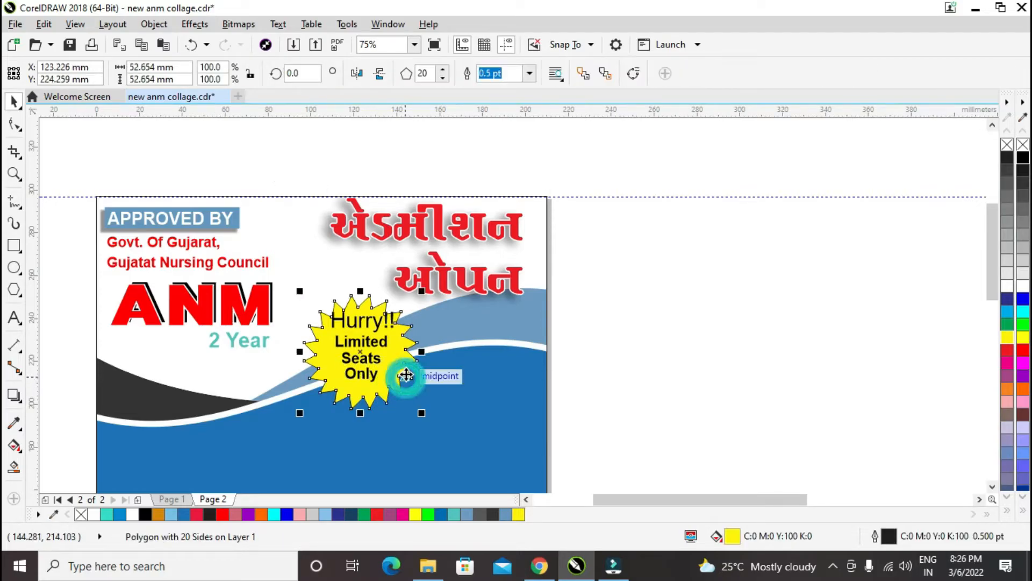
{"action": "scroll", "coordinate": [406, 374], "scroll_direction": "up", "scroll_amount": 2}
{"action": "key", "text": "Up"}
{"action": "key", "text": "Up"}
{"action": "key", "text": "Up"}
{"action": "key", "text": "Up"}
{"action": "key", "text": "Up"}
{"action": "key", "text": "Up"}
{"action": "key", "text": "Right"}
{"action": "key", "text": "Right"}
{"action": "key", "text": "Right"}
{"action": "key", "text": "Up"}
{"action": "key", "text": "Up"}
{"action": "key", "text": "Up"}
{"action": "key", "text": "Up"}
{"action": "key", "text": "Up"}
{"action": "key", "text": "Up"}
{"action": "key", "text": "Up"}
{"action": "key", "text": "Up"}
{"action": "key", "text": "Up"}
{"action": "key", "text": "Up"}
{"action": "key", "text": "Up"}
{"action": "key", "text": "Up"}
{"action": "key", "text": "Up"}
{"action": "key", "text": "Up"}
{"action": "key", "text": "Up"}
{"action": "key", "text": "Up"}
{"action": "key", "text": "Up"}
{"action": "key", "text": "Up"}
{"action": "key", "text": "Up"}
{"action": "key", "text": "Up"}
{"action": "key", "text": "Up"}
{"action": "key", "text": "Up"}
{"action": "key", "text": "Up"}
{"action": "key", "text": "Up"}
{"action": "key", "text": "Up"}
{"action": "key", "text": "Up"}
{"action": "key", "text": "Up"}
{"action": "key", "text": "Up"}
{"action": "key", "text": "Up"}
{"action": "key", "text": "Up"}
{"action": "key", "text": "Up"}
{"action": "key", "text": "Up"}
{"action": "key", "text": "Up"}
{"action": "key", "text": "Up"}
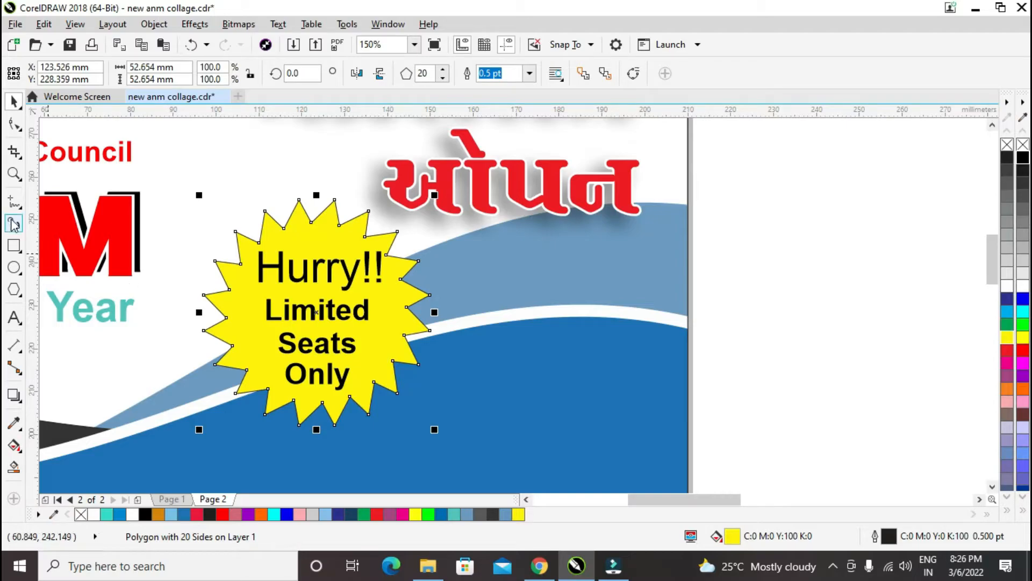
Pull the starburst's inner nodes outward to make its points shorter and shallower.
{"action": "left_click", "coordinate": [14, 123]}
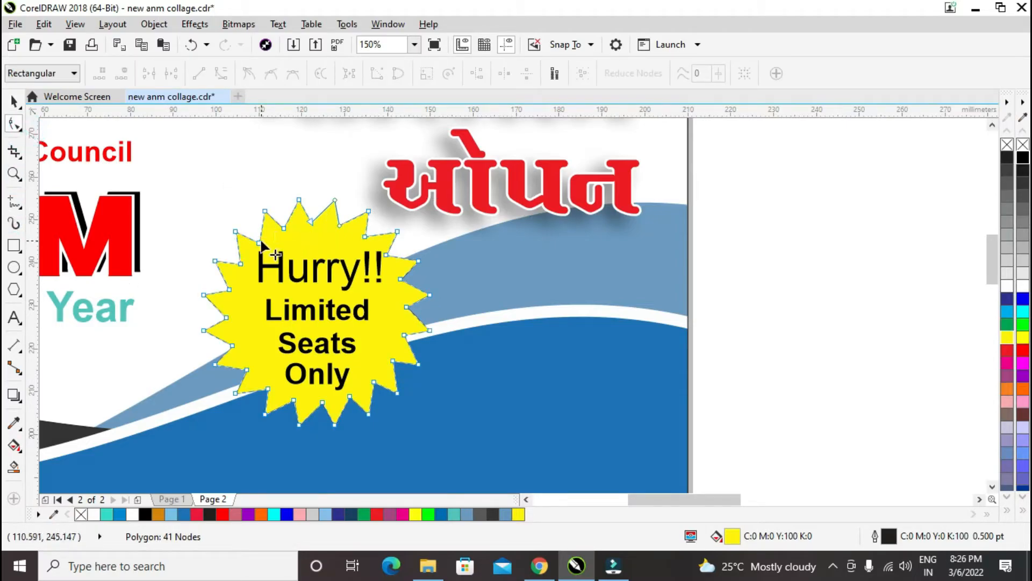
{"action": "left_click_drag", "start_coordinate": [262, 243], "coordinate": [256, 235]}
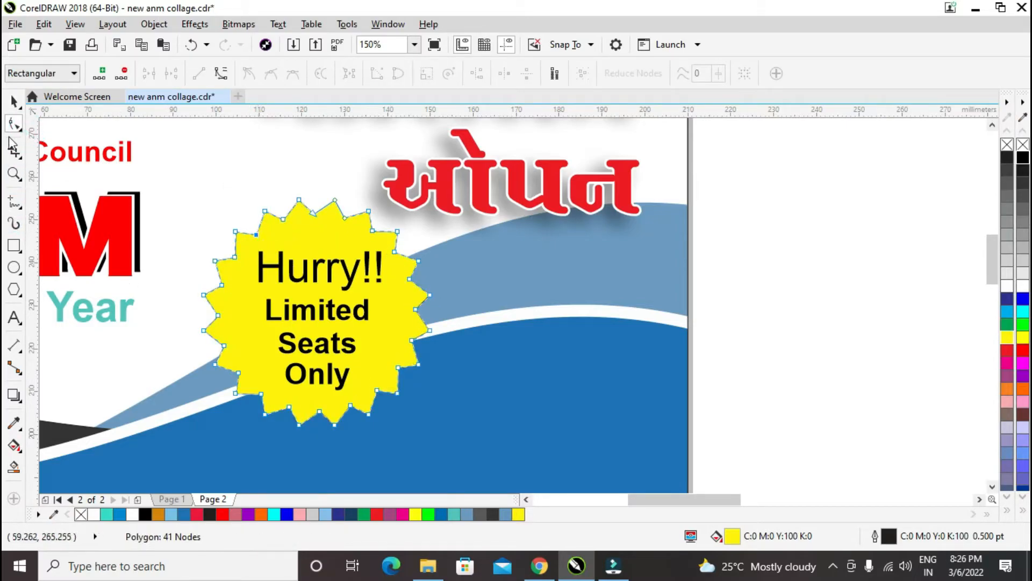
{"action": "left_click", "coordinate": [14, 100]}
{"action": "scroll", "coordinate": [579, 359], "scroll_direction": "down", "scroll_amount": 1}
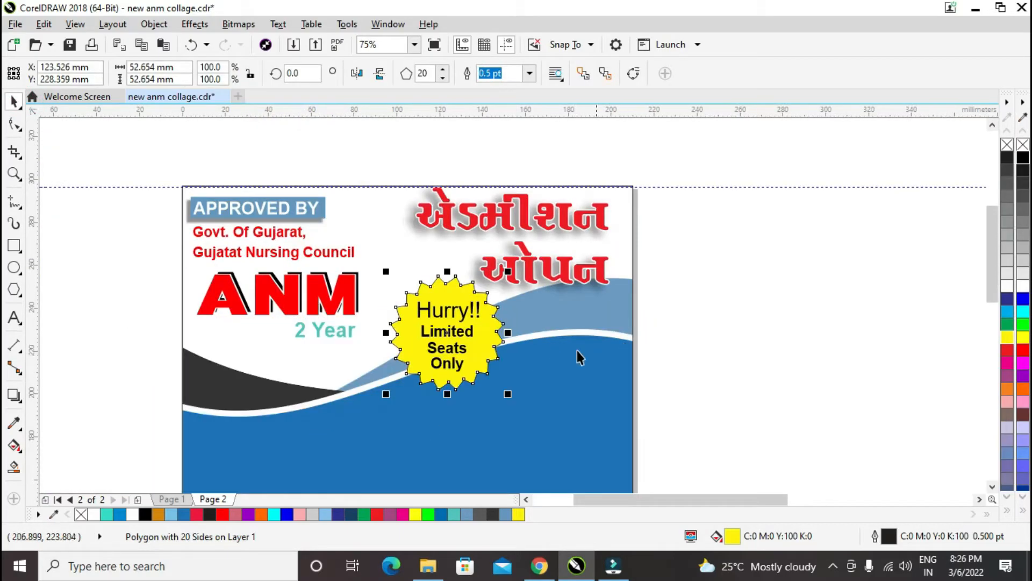
{"action": "left_click", "coordinate": [682, 302]}
{"action": "left_click", "coordinate": [495, 325]}
{"action": "left_click", "coordinate": [800, 316]}
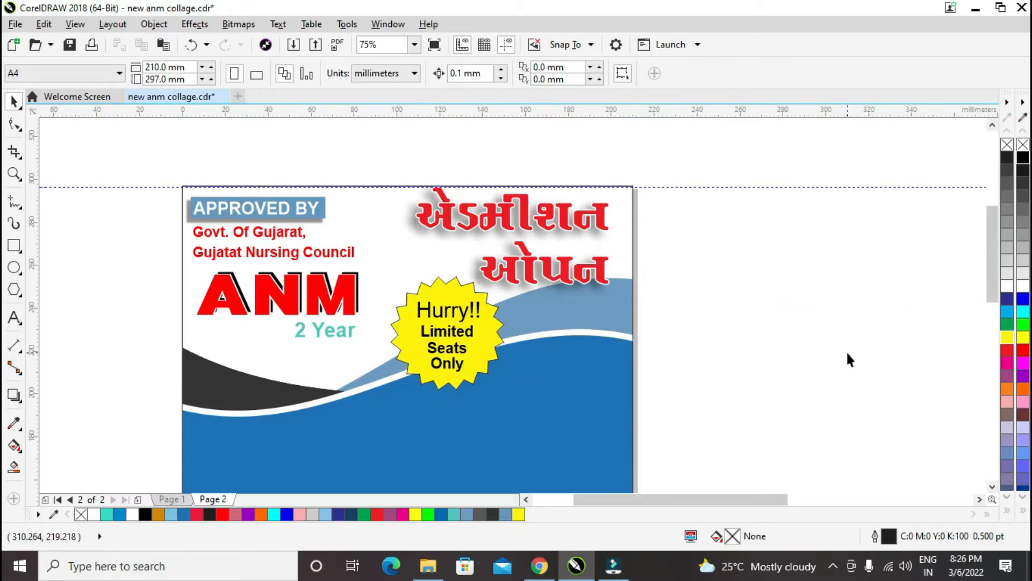
Move the nurse photo from beside the page onto the flyer's left side, over the blue wave below ANM.
{"action": "scroll", "coordinate": [833, 420], "scroll_direction": "down", "scroll_amount": 2}
{"action": "left_click_drag", "start_coordinate": [830, 500], "coordinate": [843, 496]}
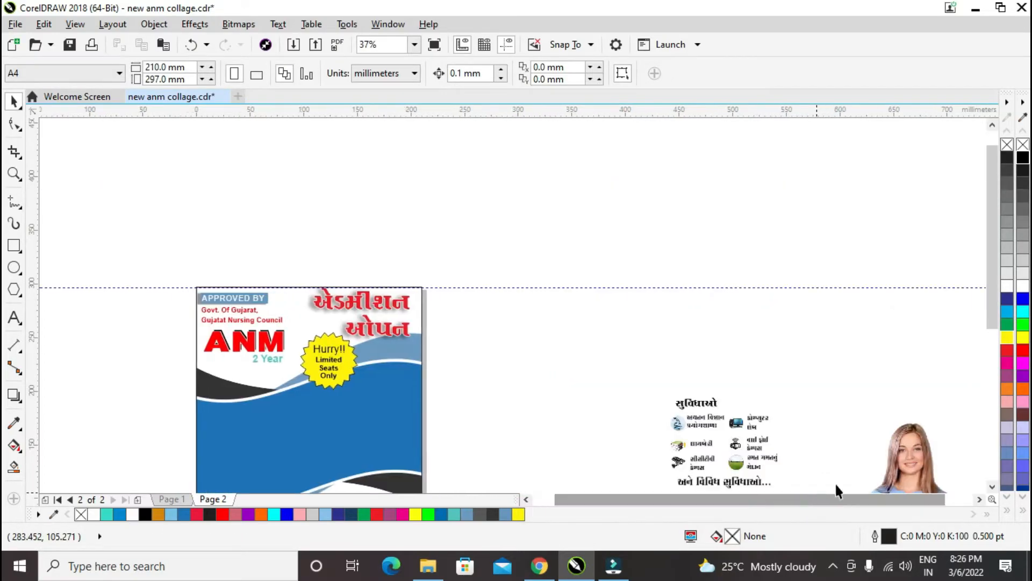
{"action": "left_click_drag", "start_coordinate": [902, 441], "coordinate": [237, 408]}
{"action": "left_click_drag", "start_coordinate": [235, 450], "coordinate": [247, 453]}
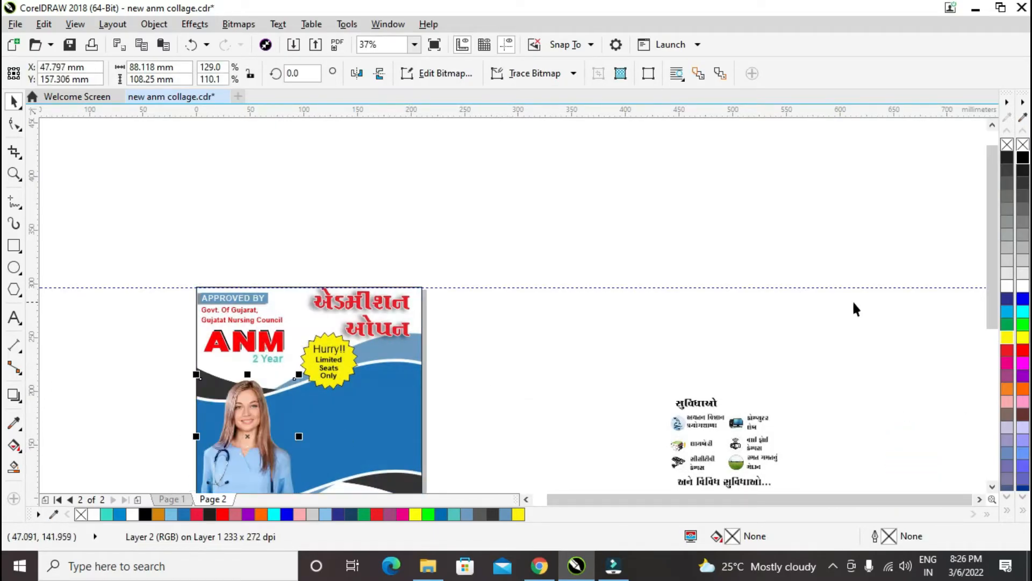
{"action": "scroll", "coordinate": [991, 258], "scroll_direction": "down", "scroll_amount": 2}
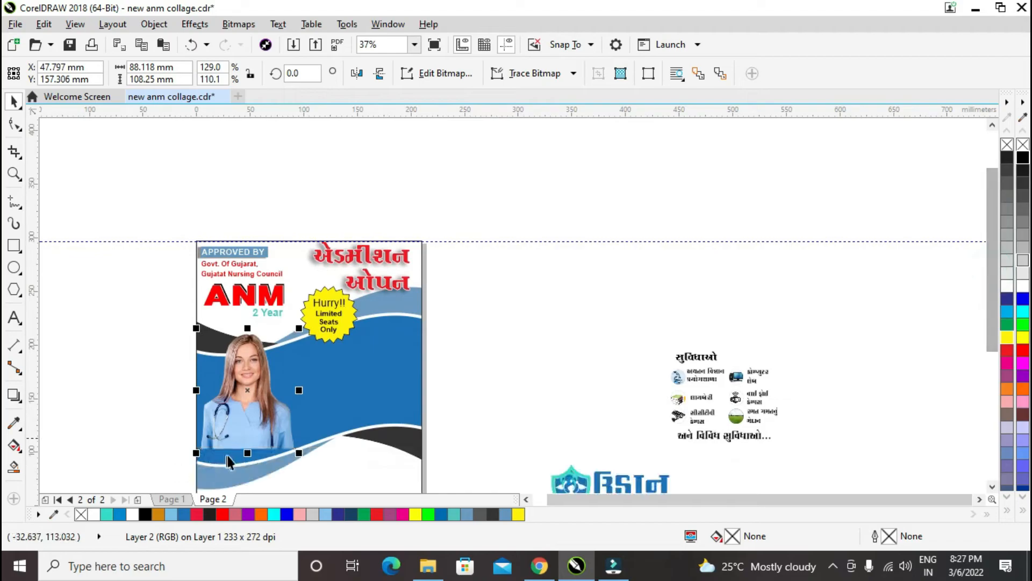
{"action": "left_click_drag", "start_coordinate": [246, 405], "coordinate": [241, 412]}
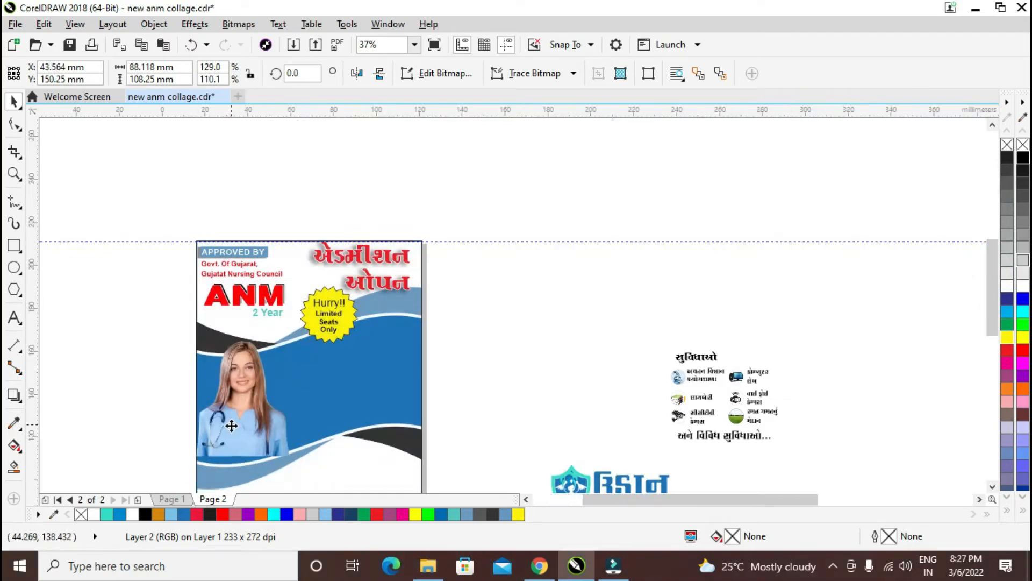
Enlarge the nurse photo to about 103.6 by 127.3 mm, keeping it against the page's left edge below 2 Year.
{"action": "scroll", "coordinate": [231, 421], "scroll_direction": "up", "scroll_amount": 2}
{"action": "mouse_move", "coordinate": [354, 251]}
{"action": "left_mouse_down"}
{"action": "mouse_move", "coordinate": [362, 227]}
{"action": "mouse_move", "coordinate": [360, 245]}
{"action": "left_mouse_up"}
{"action": "left_click_drag", "start_coordinate": [277, 333], "coordinate": [278, 306]}
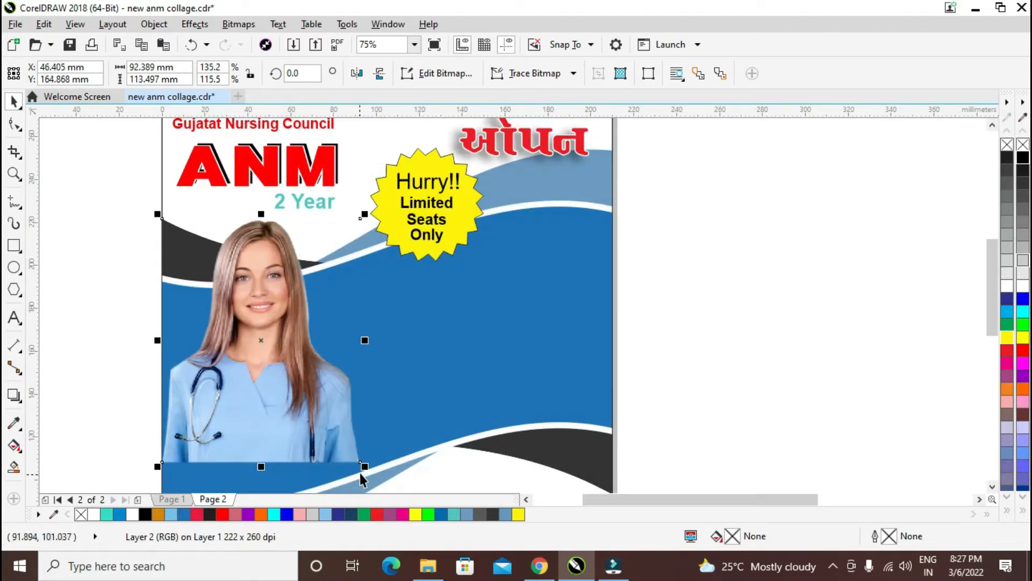
{"action": "left_click_drag", "start_coordinate": [382, 494], "coordinate": [395, 471]}
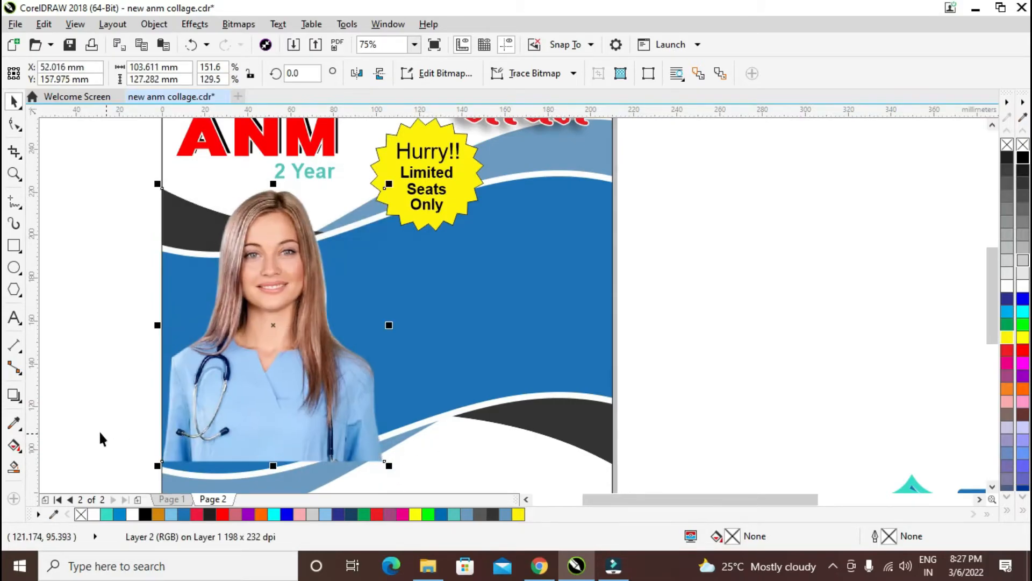
{"action": "left_click", "coordinate": [60, 420]}
{"action": "left_click", "coordinate": [19, 398]}
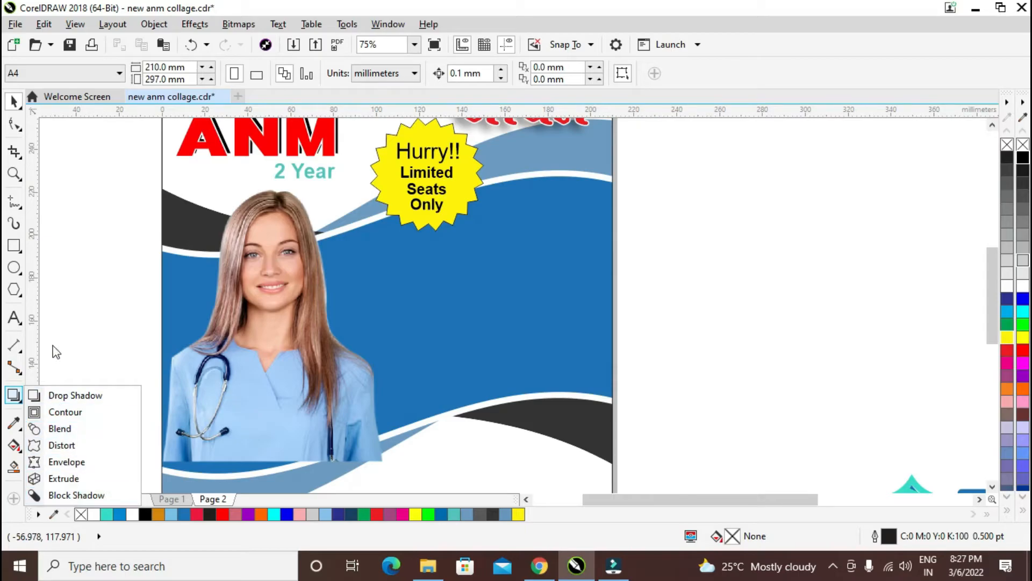
{"action": "left_click", "coordinate": [69, 315]}
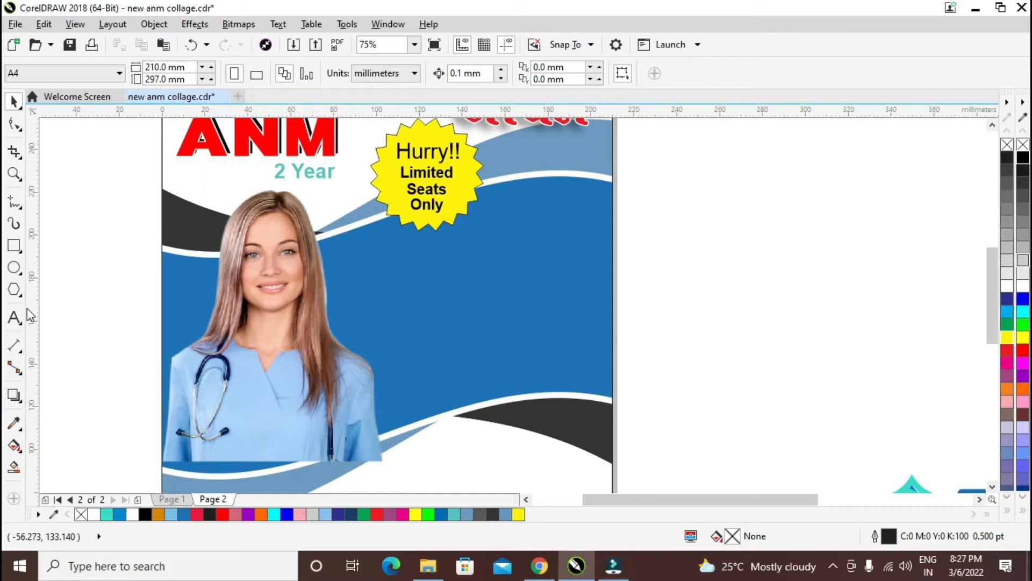
{"action": "left_click", "coordinate": [72, 284]}
{"action": "left_click", "coordinate": [255, 269]}
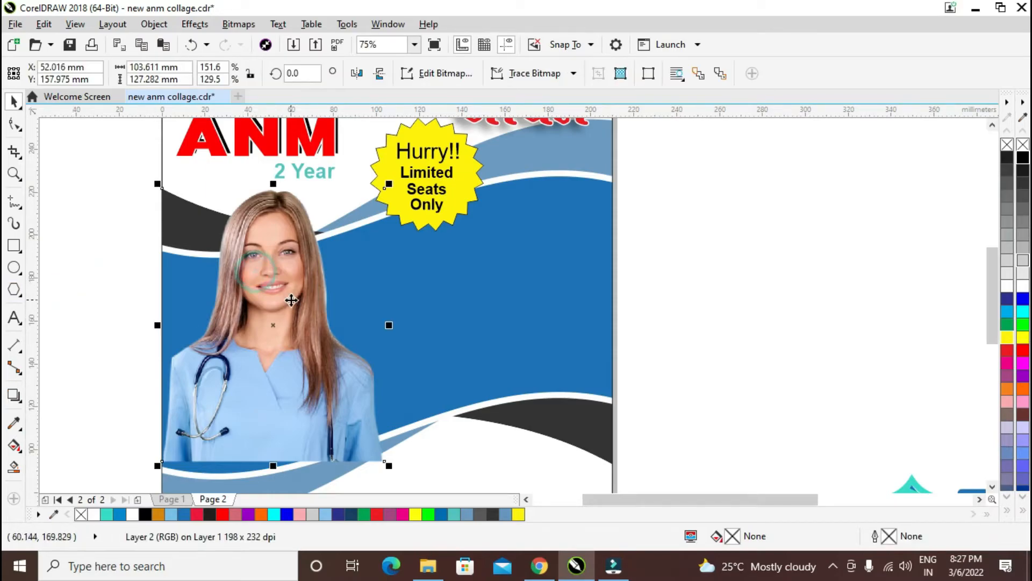
Move the whole Gujarati facilities block with its icons onto the blue wave beside the nurse photo.
{"action": "scroll", "coordinate": [299, 334], "scroll_direction": "down", "scroll_amount": 1}
{"action": "left_click", "coordinate": [606, 383]}
{"action": "left_click_drag", "start_coordinate": [679, 263], "coordinate": [845, 383]}
{"action": "left_click_drag", "start_coordinate": [734, 335], "coordinate": [397, 325]}
{"action": "scroll", "coordinate": [397, 325], "scroll_direction": "up", "scroll_amount": 1}
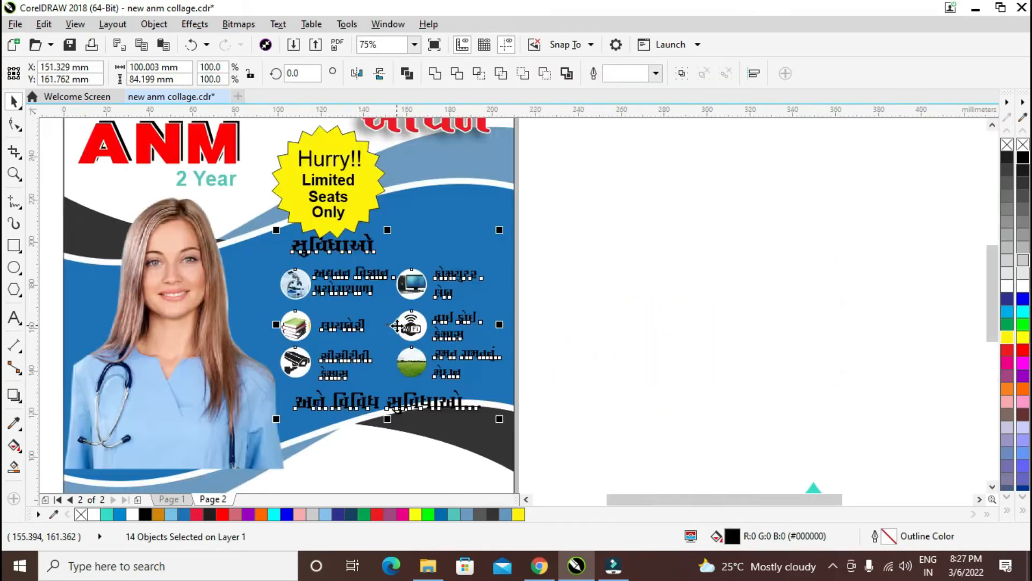
{"action": "left_click", "coordinate": [618, 283]}
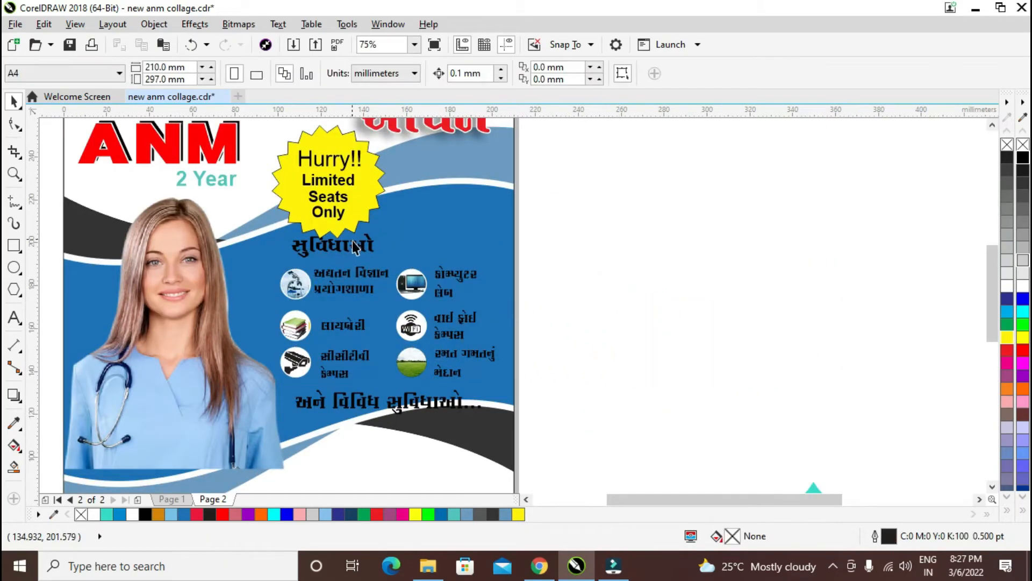
Recolor all the facilities texts white.
{"action": "left_click", "coordinate": [353, 245]}
{"action": "left_click", "coordinate": [353, 276], "text": "shift"}
{"action": "left_click", "coordinate": [353, 286]}
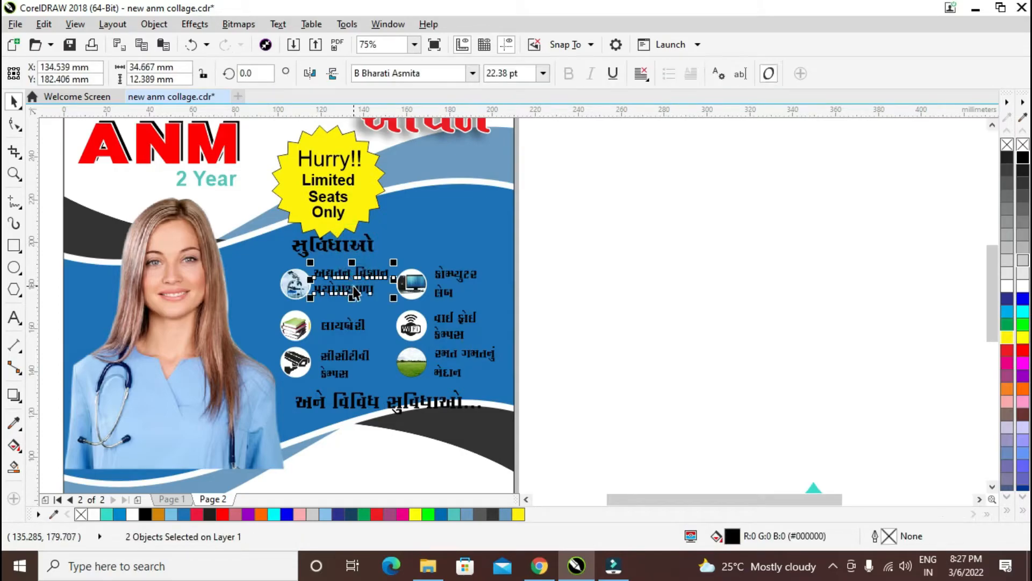
{"action": "left_click", "coordinate": [447, 276], "text": "shift"}
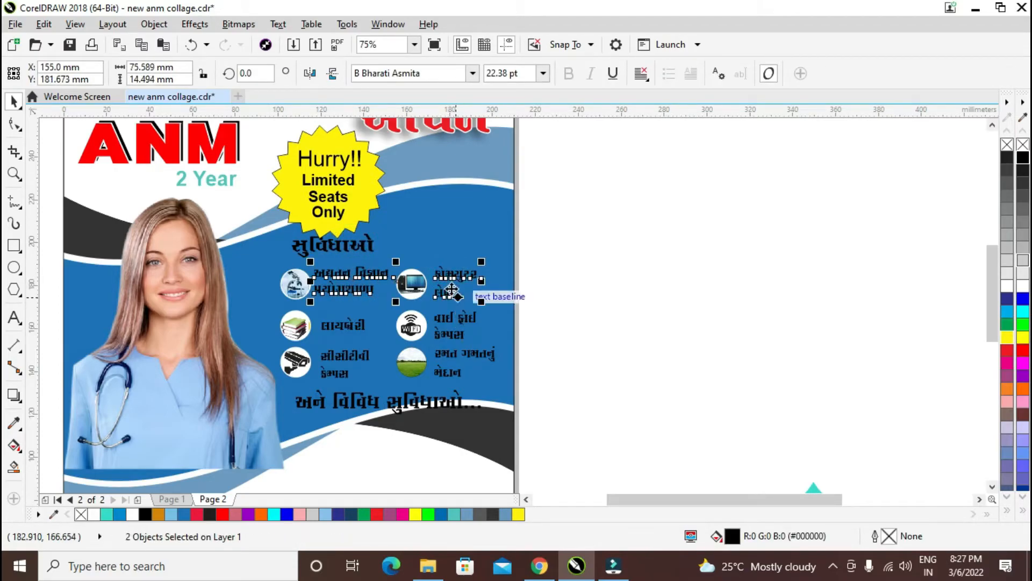
{"action": "left_click_drag", "start_coordinate": [592, 235], "coordinate": [267, 419]}
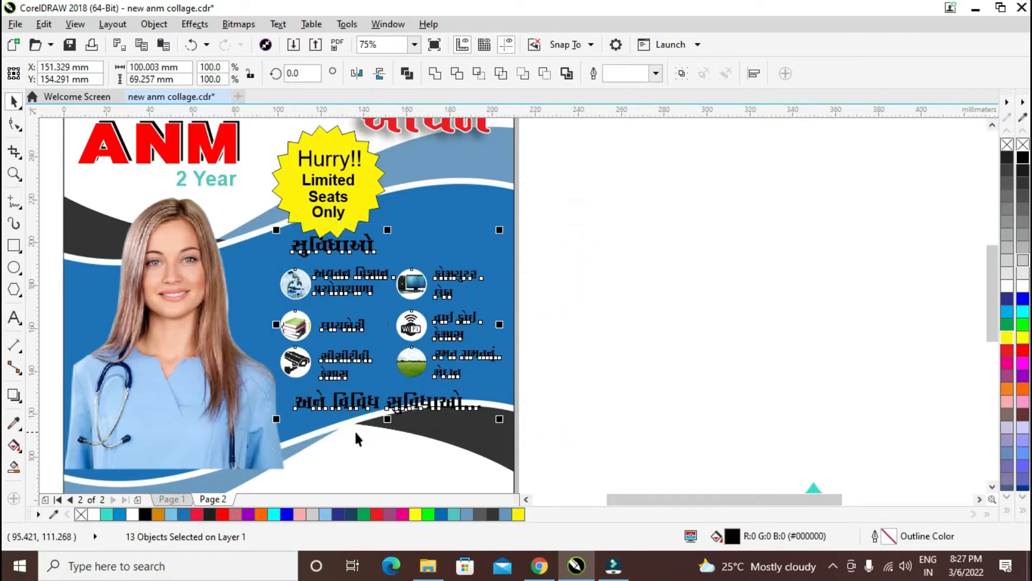
{"action": "left_click", "coordinate": [1022, 290]}
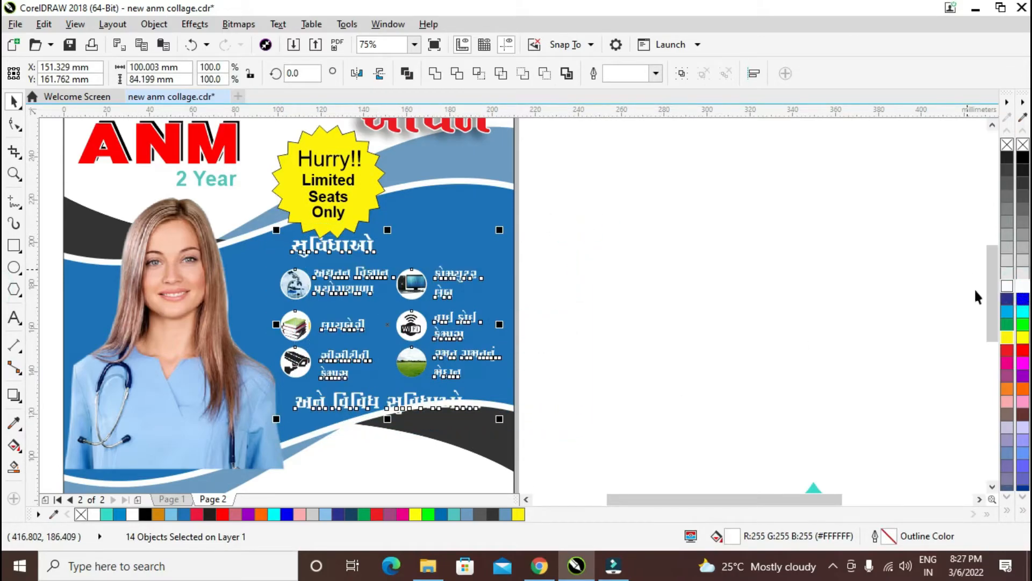
{"action": "left_click", "coordinate": [874, 286]}
Space out the facilities heading, icon list and closing line within the blue wave, placing the heading to the right of the yellow starburst.
{"action": "left_click_drag", "start_coordinate": [407, 411], "coordinate": [404, 390]}
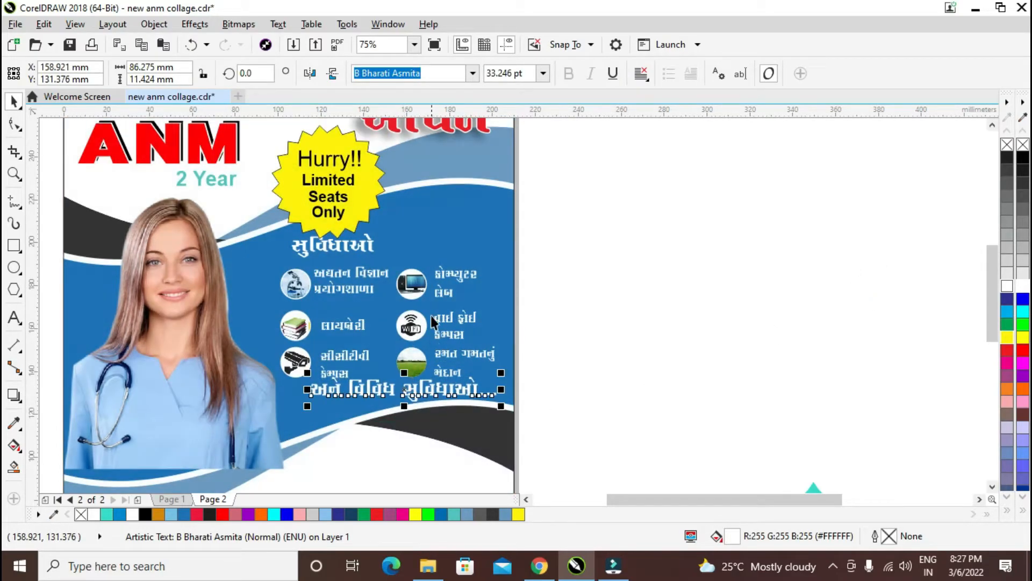
{"action": "left_click", "coordinate": [352, 250]}
{"action": "left_click_drag", "start_coordinate": [352, 250], "coordinate": [472, 209]}
{"action": "left_click_drag", "start_coordinate": [570, 261], "coordinate": [268, 383]}
{"action": "left_click_drag", "start_coordinate": [389, 328], "coordinate": [391, 312]}
{"action": "left_click", "coordinate": [531, 331]}
{"action": "left_click_drag", "start_coordinate": [408, 385], "coordinate": [399, 382]}
{"action": "left_click", "coordinate": [517, 353]}
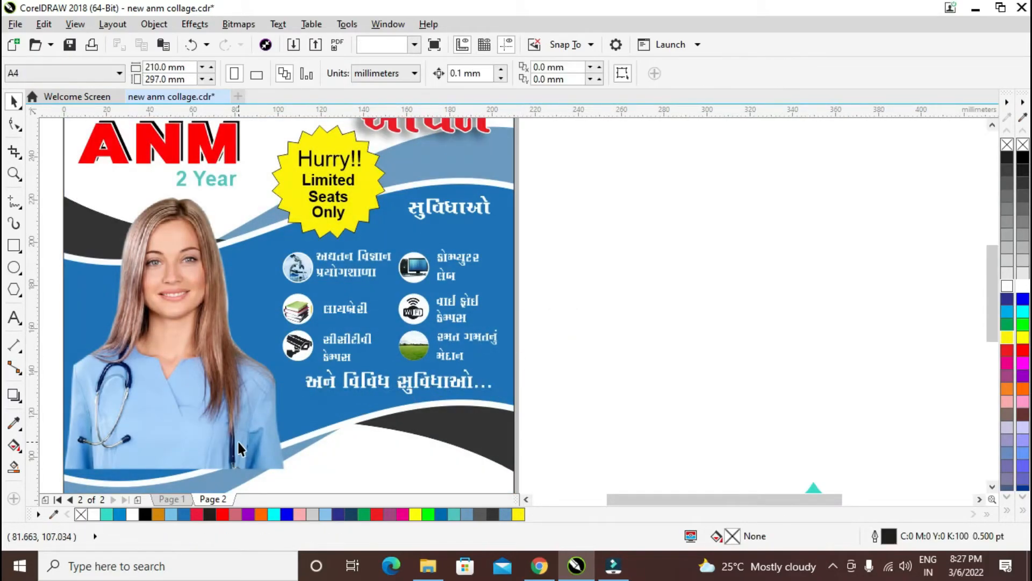
Place a copy of the nurse photo on the empty area to the right of the page.
{"action": "left_click", "coordinate": [240, 444]}
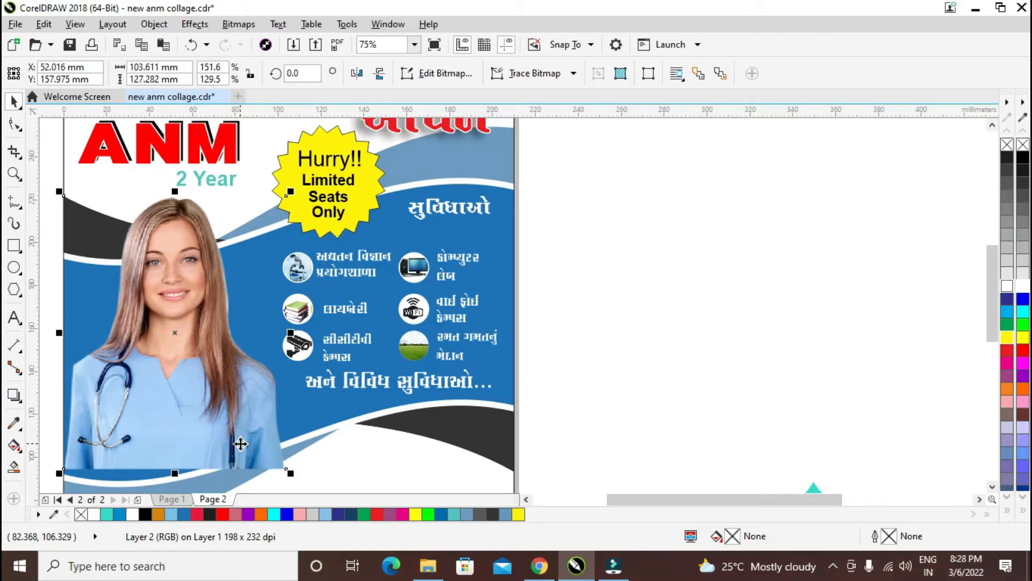
{"action": "left_click_drag", "start_coordinate": [223, 414], "coordinate": [825, 384]}
Try to PowerClip the nurse photo on the flyer inside the blue wave background.
{"action": "left_click", "coordinate": [227, 406]}
{"action": "right_click", "coordinate": [172, 401]}
{"action": "left_click", "coordinate": [232, 110]}
{"action": "left_click", "coordinate": [94, 284]}
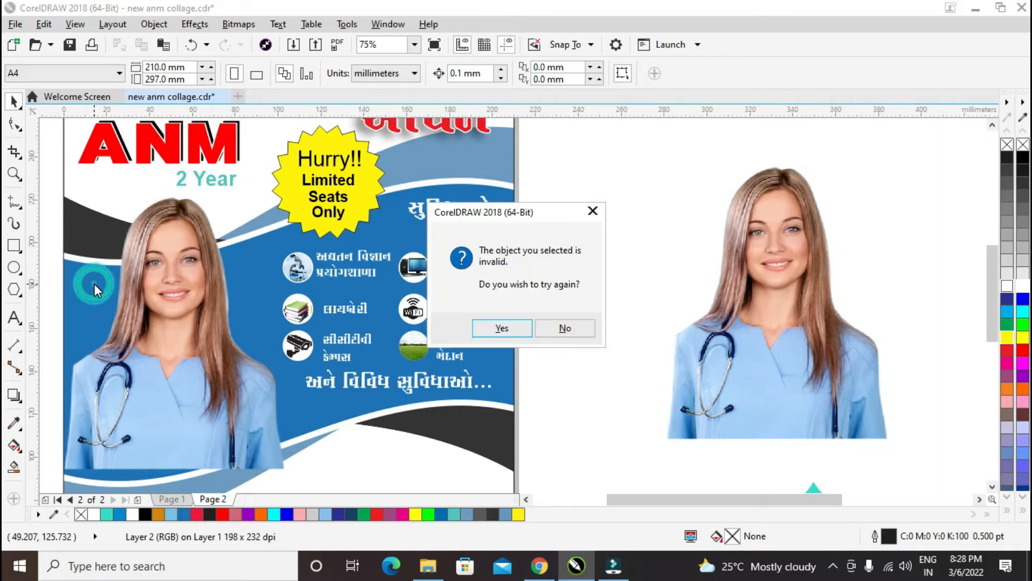
{"action": "left_click", "coordinate": [495, 328]}
{"action": "left_click", "coordinate": [254, 336]}
{"action": "left_click", "coordinate": [554, 327]}
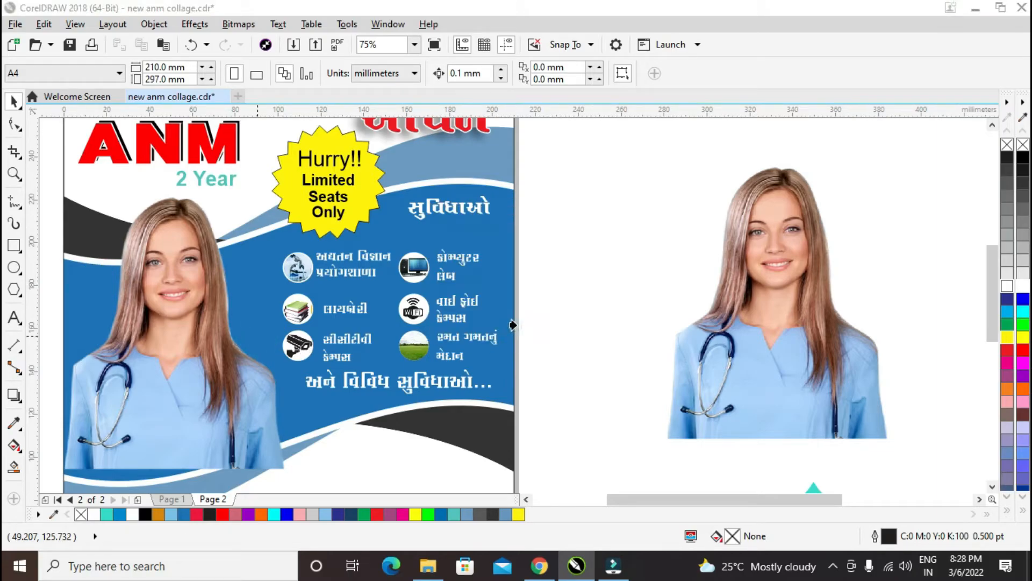
{"action": "left_click", "coordinate": [227, 374]}
{"action": "left_click", "coordinate": [524, 329]}
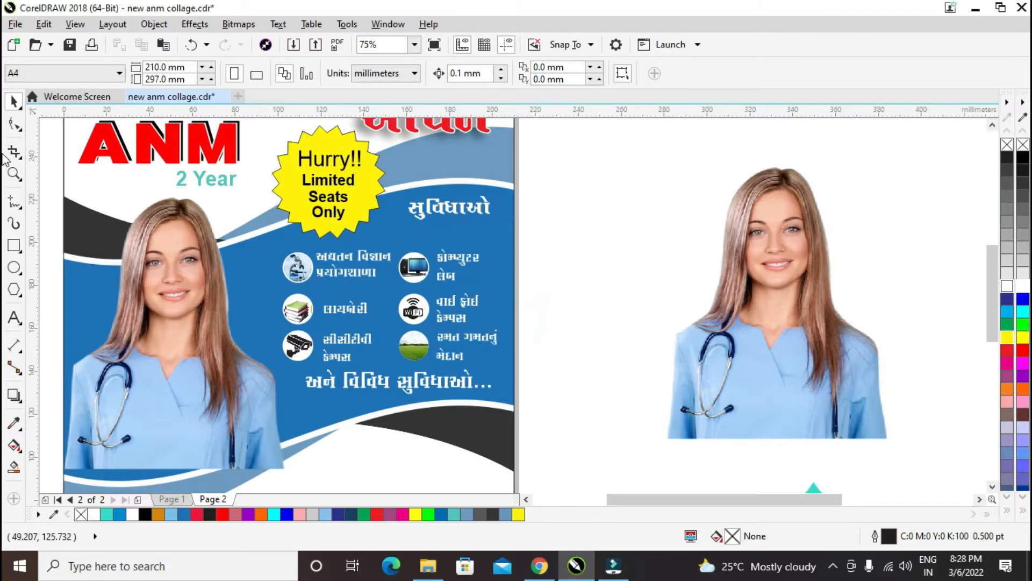
PowerClip the nurse photo inside the flyer's page-size rectangle.
{"action": "left_click", "coordinate": [140, 293]}
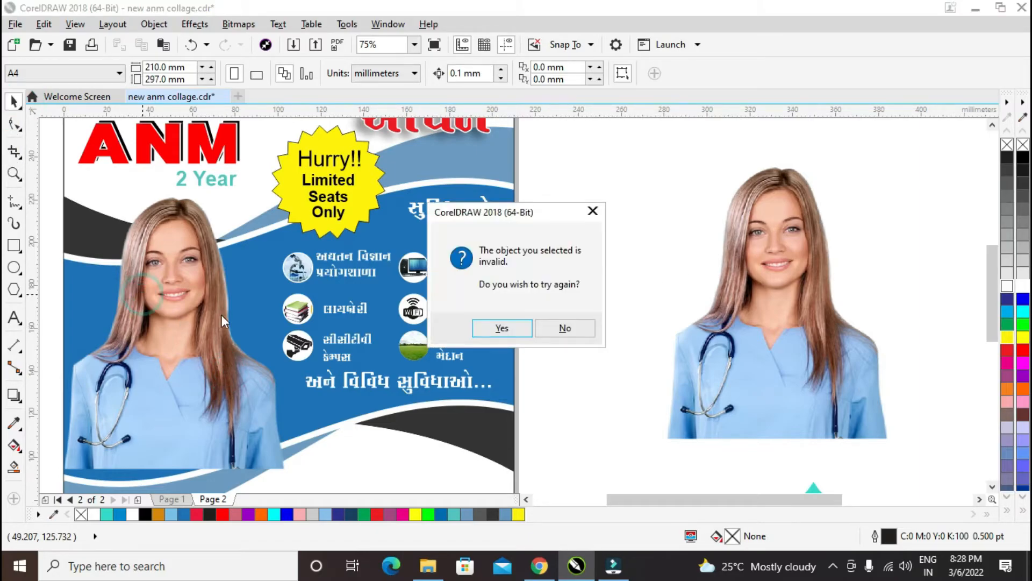
{"action": "left_click", "coordinate": [565, 328]}
{"action": "key", "text": "F3"}
{"action": "left_click", "coordinate": [311, 366]}
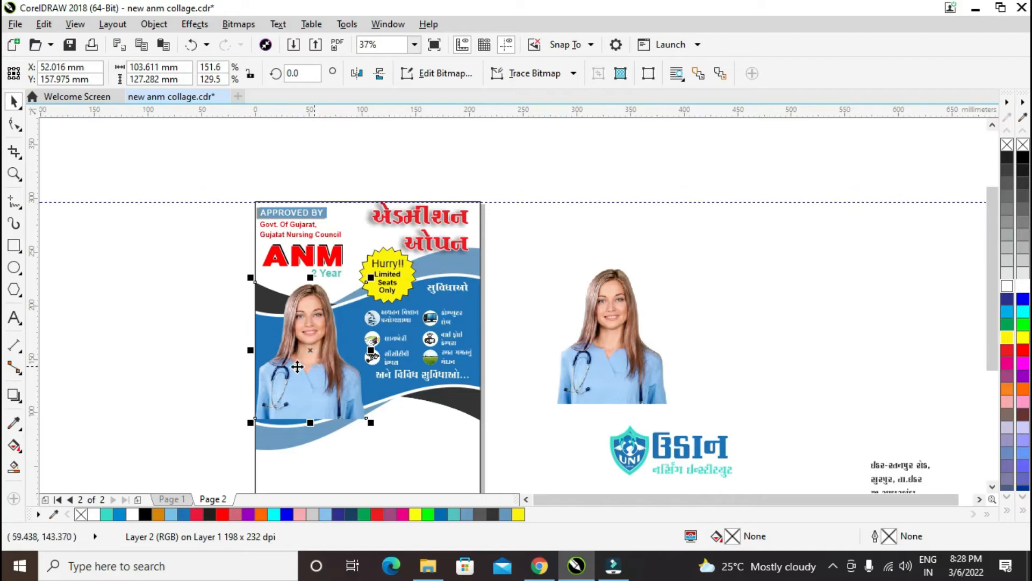
{"action": "left_click_drag", "start_coordinate": [298, 367], "coordinate": [239, 364]}
{"action": "right_click", "coordinate": [240, 364]}
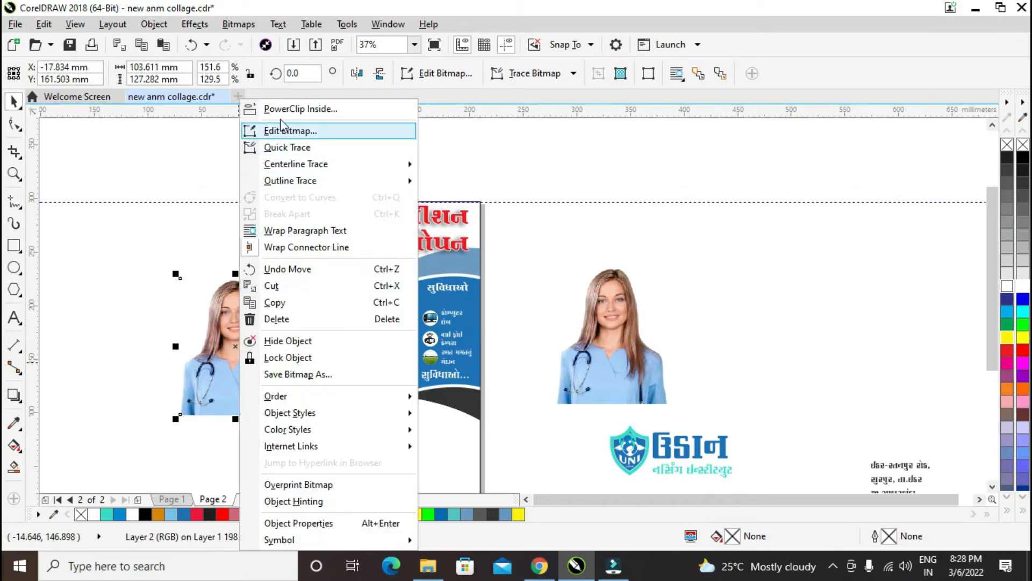
{"action": "left_click", "coordinate": [283, 108]}
{"action": "left_click", "coordinate": [349, 454]}
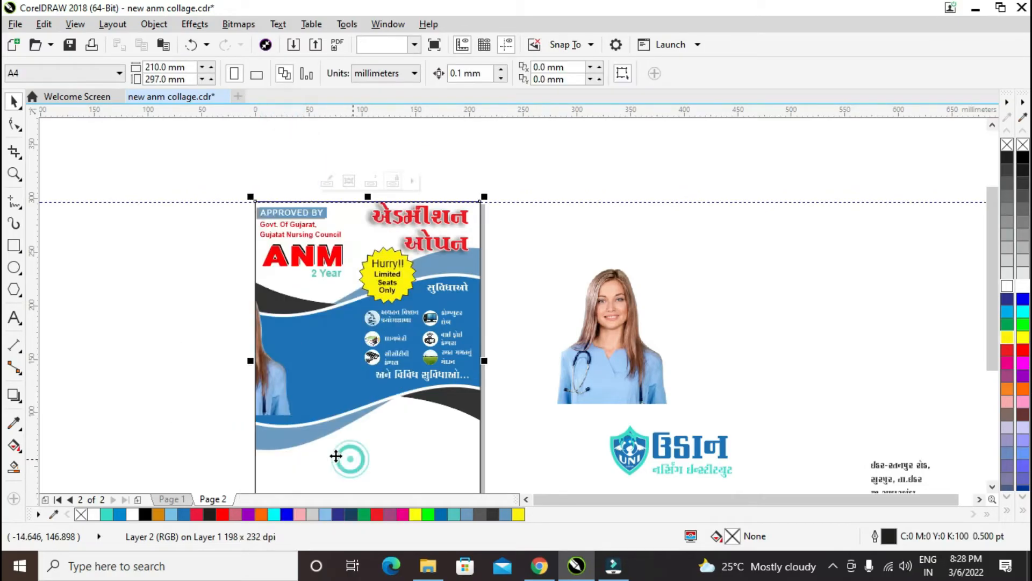
Reposition the nurse photo within the page rectangle's PowerClip contents so she stands over the left end of the blue wave.
{"action": "double_click", "coordinate": [278, 401]}
{"action": "left_click_drag", "start_coordinate": [266, 396], "coordinate": [304, 398]}
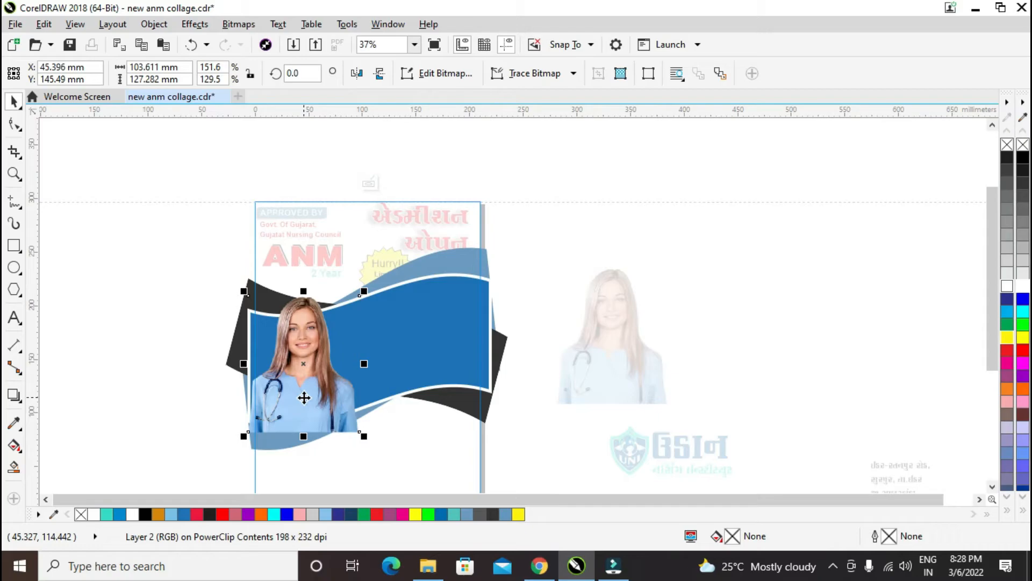
{"action": "left_click", "coordinate": [369, 183]}
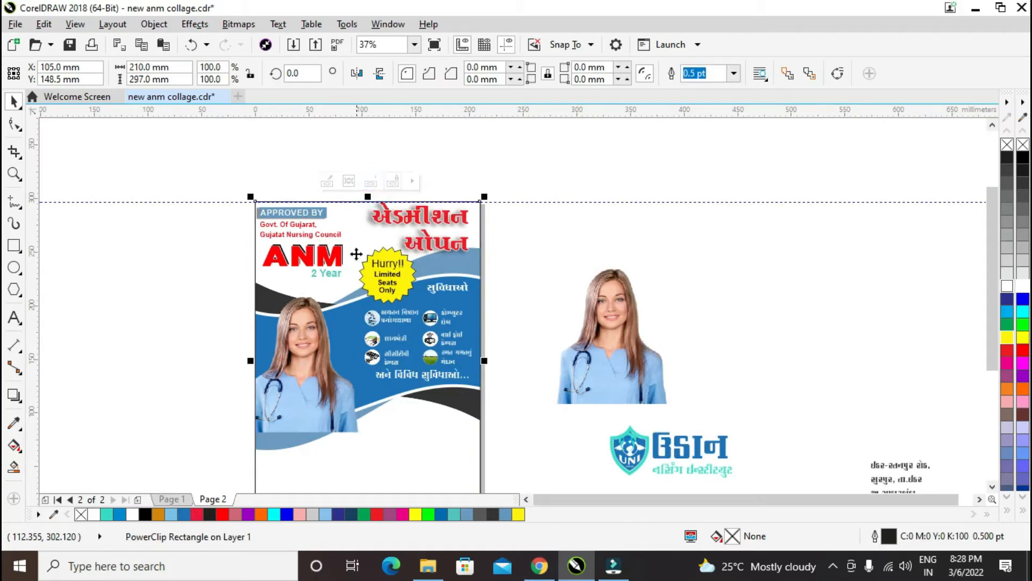
Within the page's PowerClip contents, PowerClip the nurse photo inside the blue wave curve and finish editing the contents.
{"action": "double_click", "coordinate": [309, 365]}
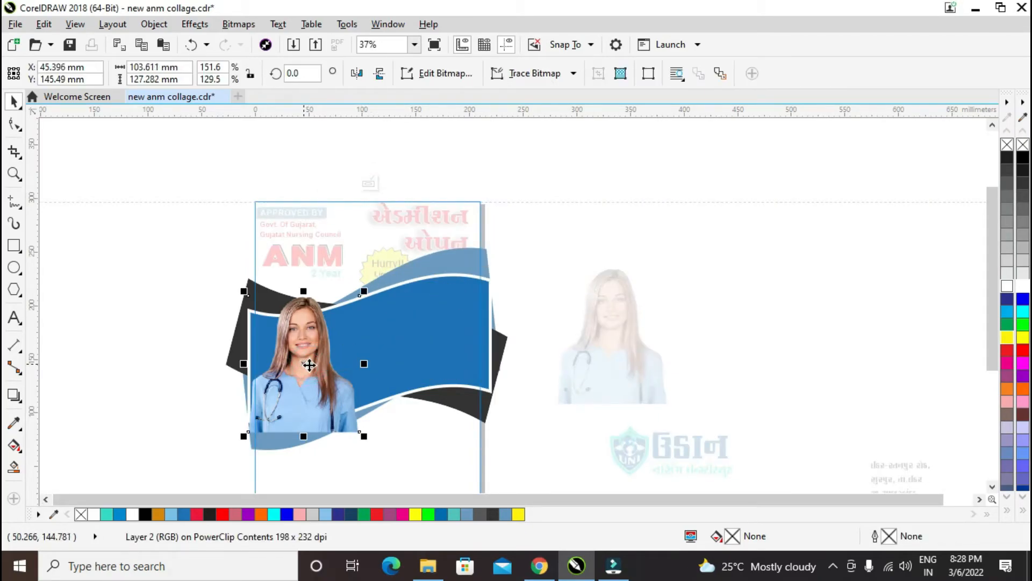
{"action": "right_click", "coordinate": [310, 368]}
{"action": "left_click", "coordinate": [352, 94]}
{"action": "left_click", "coordinate": [375, 306]}
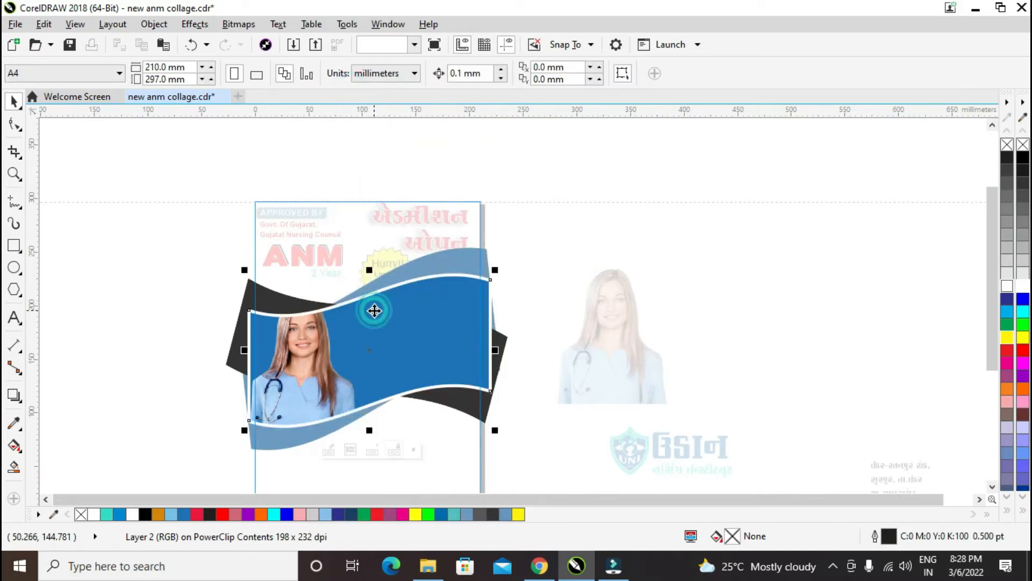
{"action": "left_click", "coordinate": [369, 395]}
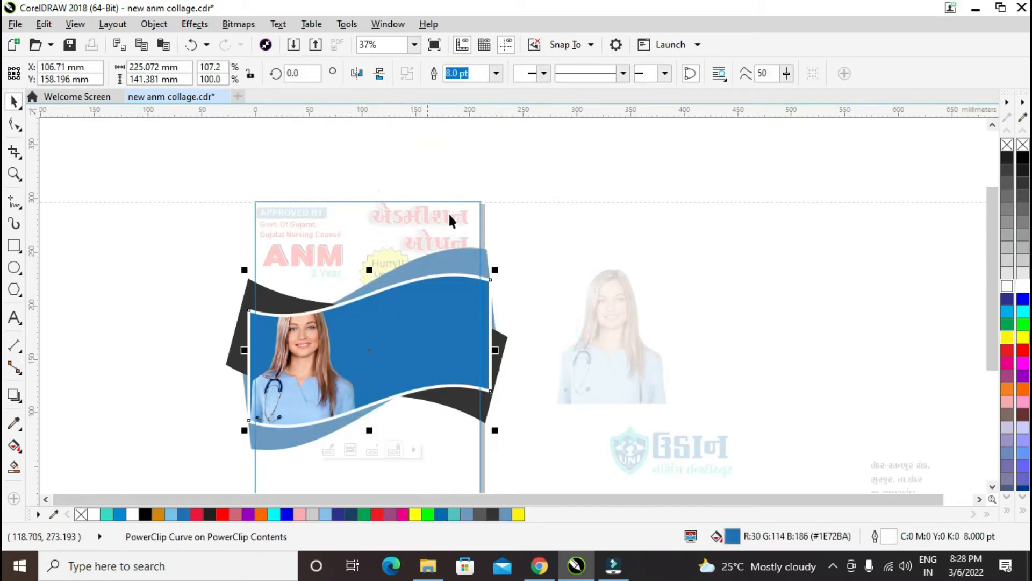
{"action": "key", "text": "Escape"}
{"action": "scroll", "coordinate": [577, 390], "scroll_direction": "down", "scroll_amount": 2}
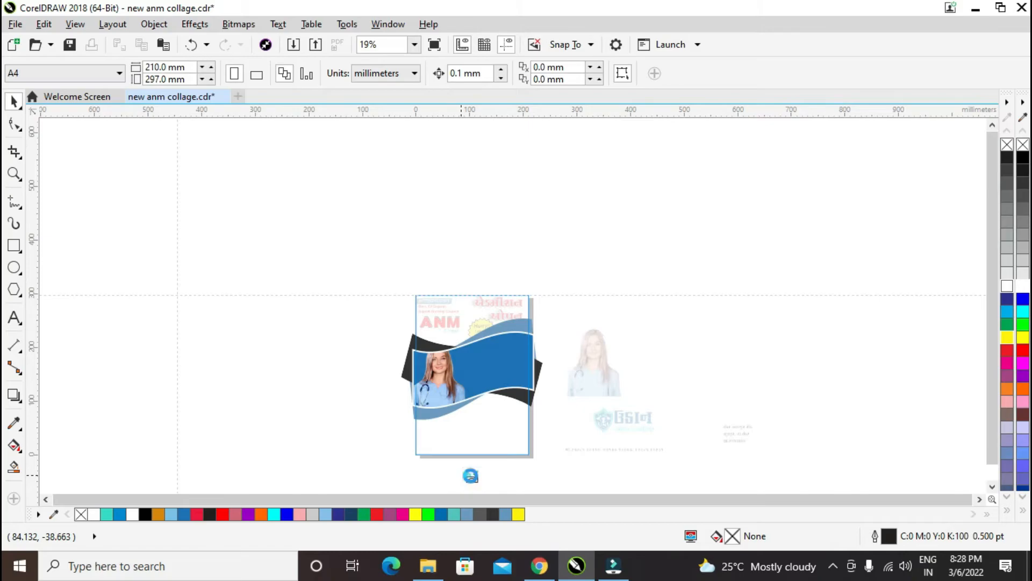
{"action": "left_click", "coordinate": [477, 393]}
{"action": "scroll", "coordinate": [478, 396], "scroll_direction": "up", "scroll_amount": 2}
Place the spare nurse photo over the clipped one and trim away its lower half by raising its lower nodes with the Shape tool.
{"action": "left_click_drag", "start_coordinate": [711, 292], "coordinate": [417, 344]}
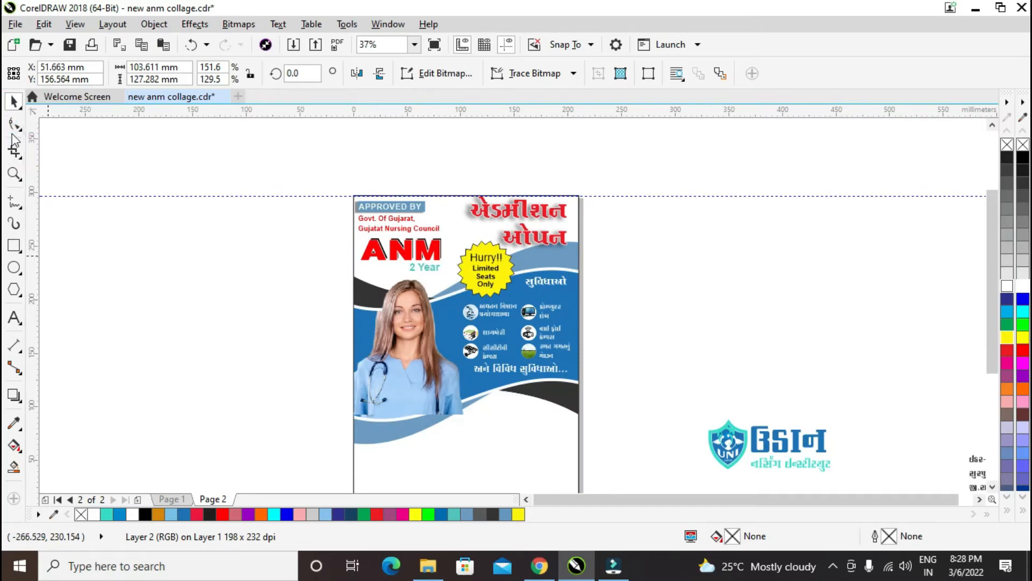
{"action": "left_click", "coordinate": [14, 125]}
{"action": "left_click_drag", "start_coordinate": [256, 380], "coordinate": [456, 343]}
{"action": "key", "text": "ctrl+z"}
{"action": "left_click_drag", "start_coordinate": [355, 412], "coordinate": [362, 348]}
{"action": "left_click", "coordinate": [14, 101]}
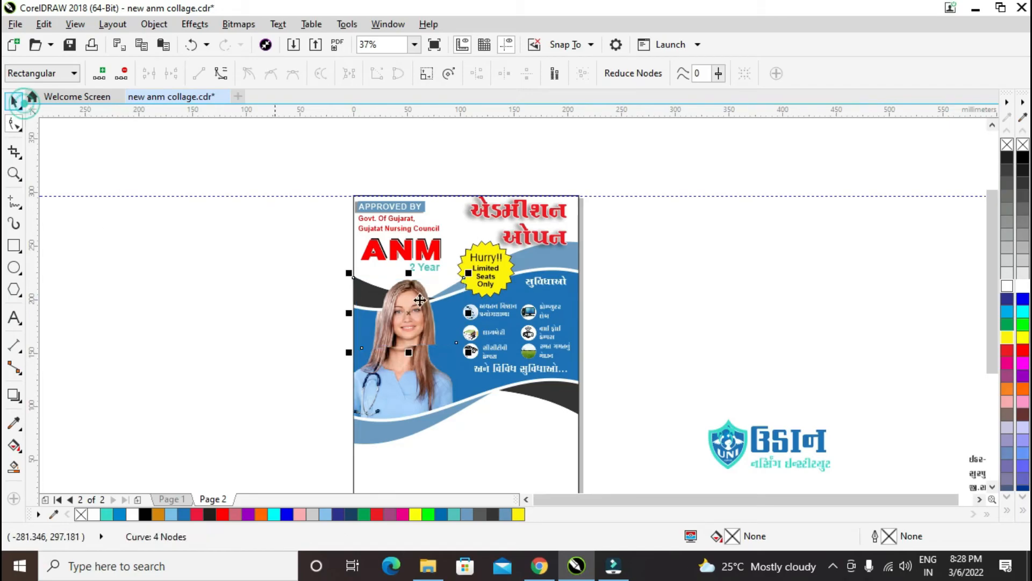
Align the trimmed nurse head and shoulders exactly over the clipped nurse photo beneath.
{"action": "left_click", "coordinate": [437, 330]}
{"action": "scroll", "coordinate": [438, 330], "scroll_direction": "up", "scroll_amount": 2}
{"action": "left_click_drag", "start_coordinate": [387, 313], "coordinate": [379, 342]}
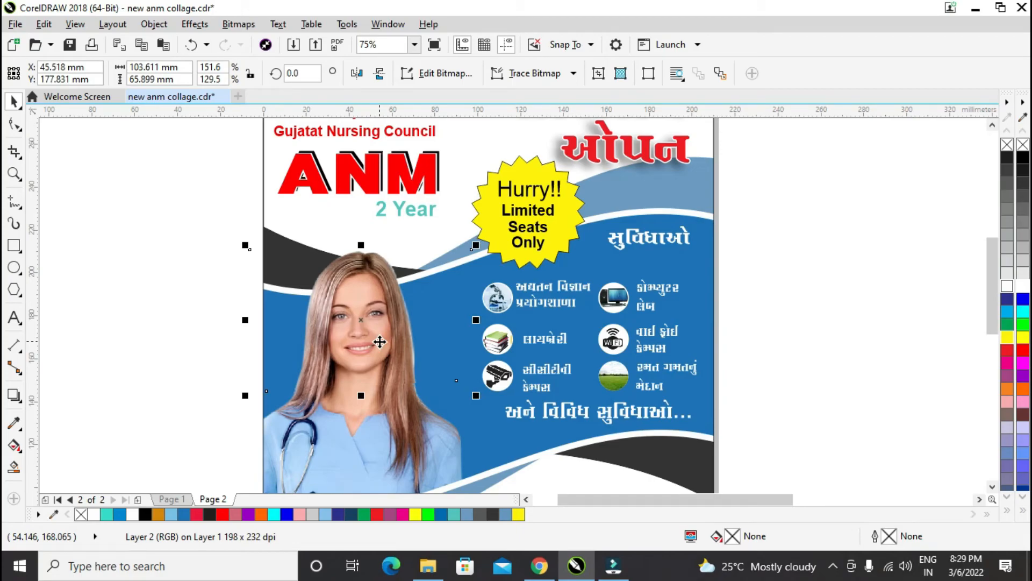
{"action": "left_click", "coordinate": [80, 165]}
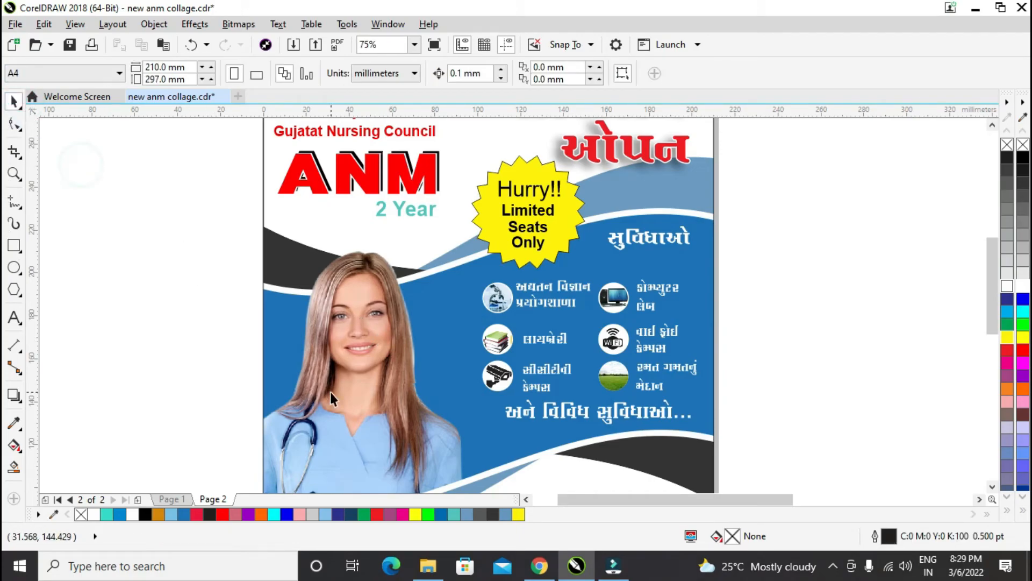
Nudge the closing facilities line slightly down within the blue wave.
{"action": "scroll", "coordinate": [409, 430], "scroll_direction": "down", "scroll_amount": 2}
{"action": "scroll", "coordinate": [508, 450], "scroll_direction": "up", "scroll_amount": 2}
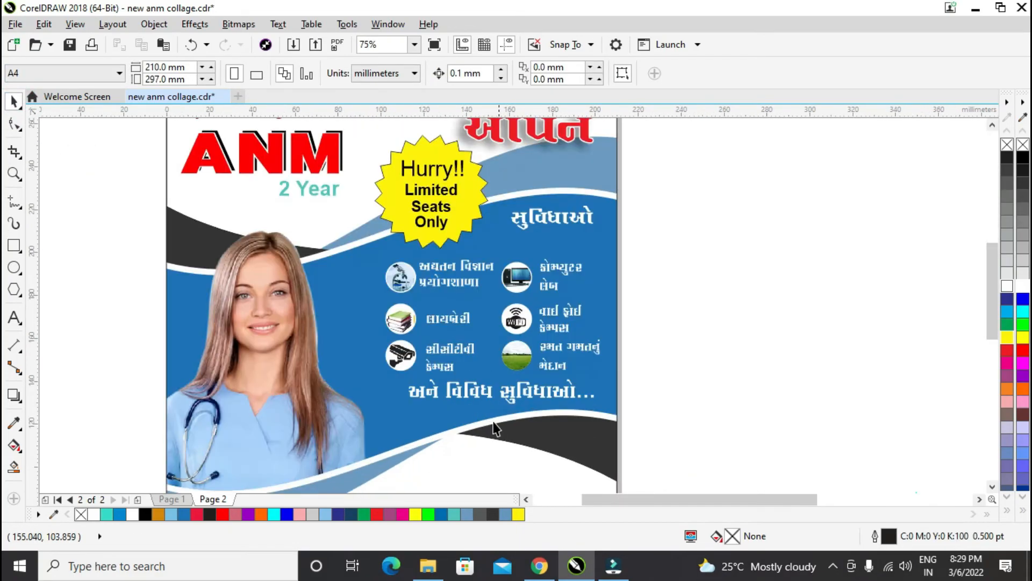
{"action": "left_click", "coordinate": [488, 398]}
{"action": "key", "text": "Down"}
{"action": "key", "text": "Down"}
{"action": "key", "text": "Down"}
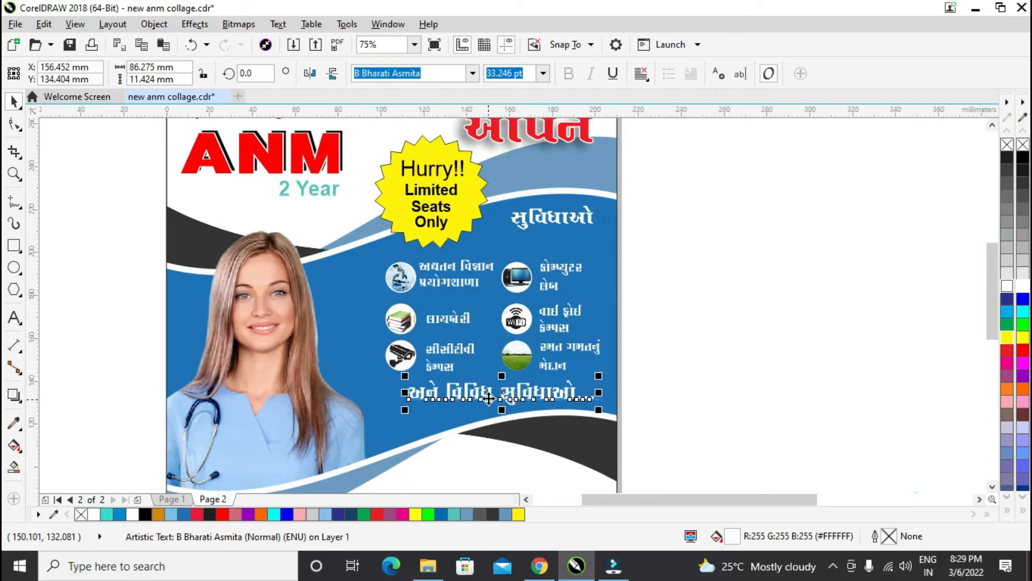
{"action": "scroll", "coordinate": [673, 336], "scroll_direction": "down", "scroll_amount": 2}
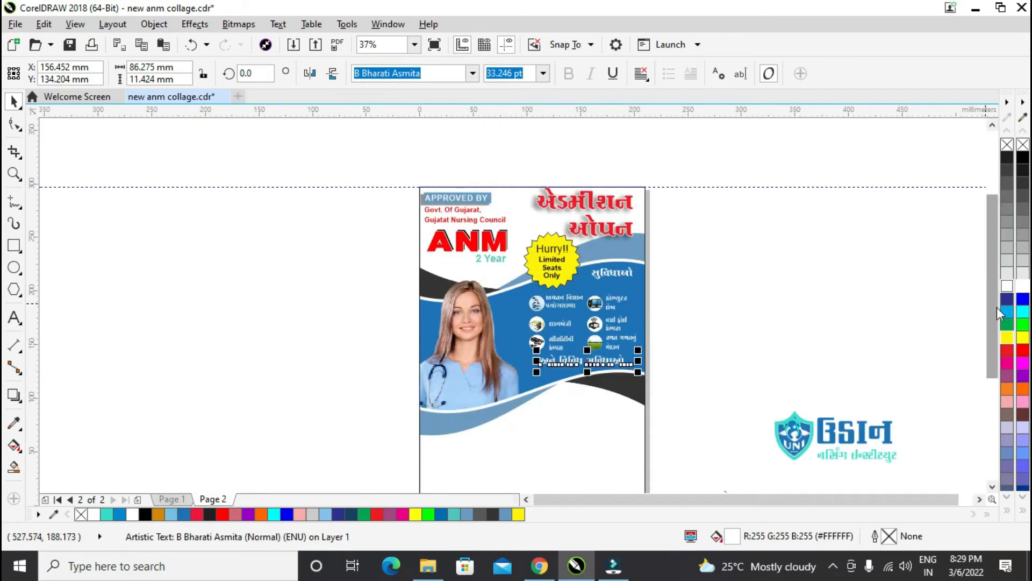
Move the institute's shield logo and name onto the white area at the flyer's lower right.
{"action": "scroll", "coordinate": [995, 322], "scroll_direction": "down", "scroll_amount": 1}
{"action": "left_click_drag", "start_coordinate": [955, 343], "coordinate": [780, 425]}
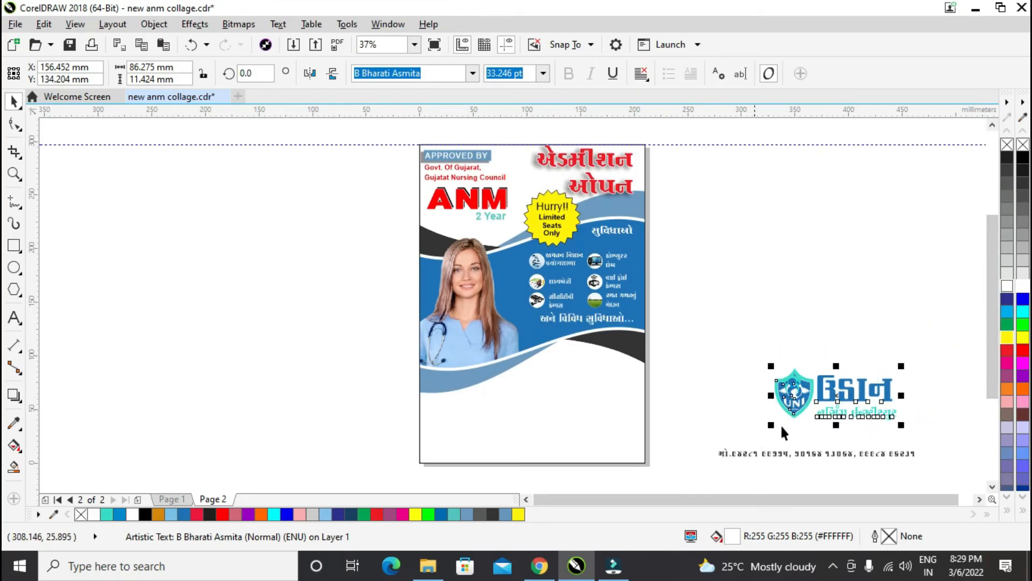
{"action": "left_click_drag", "start_coordinate": [839, 395], "coordinate": [577, 387]}
Move the institute's address text onto the flyer's lower left, beside the logo.
{"action": "left_click_drag", "start_coordinate": [676, 326], "coordinate": [750, 403]}
{"action": "left_click_drag", "start_coordinate": [825, 499], "coordinate": [872, 498]}
{"action": "left_click_drag", "start_coordinate": [800, 373], "coordinate": [911, 462]}
{"action": "left_click_drag", "start_coordinate": [866, 424], "coordinate": [267, 421]}
{"action": "left_click", "coordinate": [250, 434]}
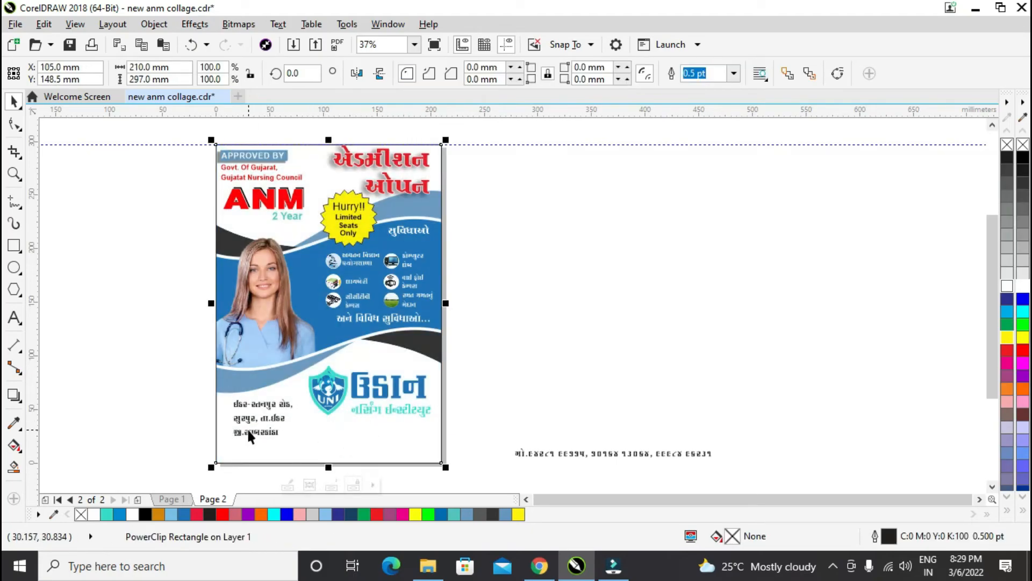
{"action": "left_click", "coordinate": [247, 434], "text": "ctrl"}
Draw a yellow rectangle about 200 mm wide and 15 mm high, without an outline.
{"action": "left_click", "coordinate": [14, 246]}
{"action": "left_click_drag", "start_coordinate": [96, 375], "coordinate": [315, 391]}
{"action": "left_click", "coordinate": [14, 102]}
{"action": "left_click", "coordinate": [1020, 339]}
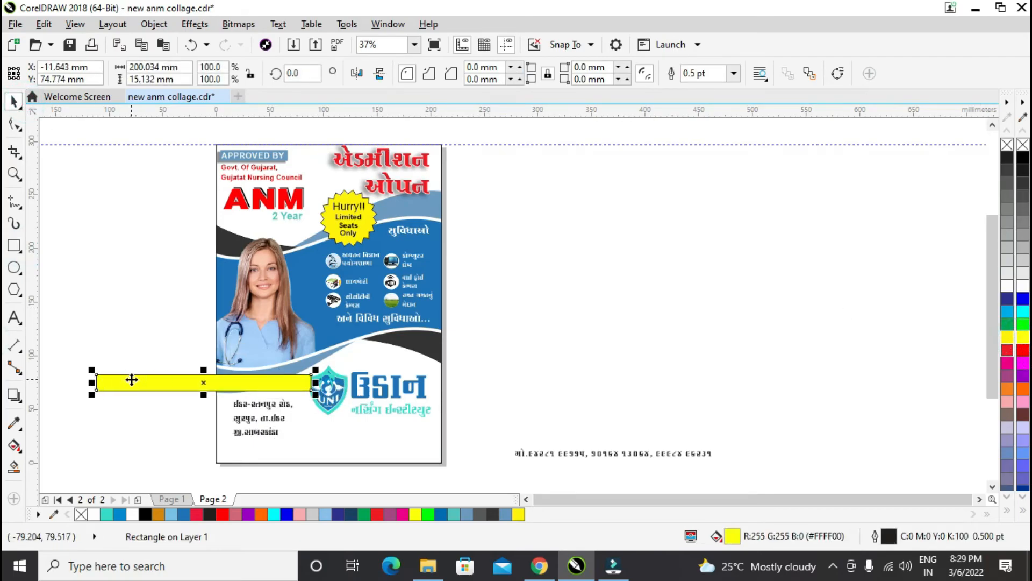
{"action": "left_click", "coordinate": [734, 74]}
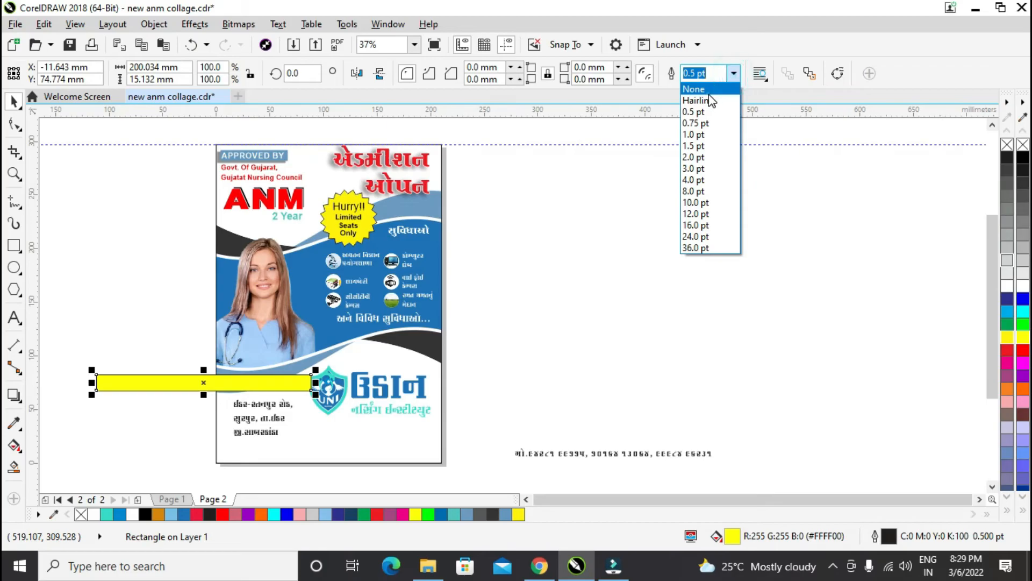
{"action": "left_click", "coordinate": [707, 92]}
PowerClip the yellow bar inside the flyer's page-size rectangle.
{"action": "right_click", "coordinate": [157, 385]}
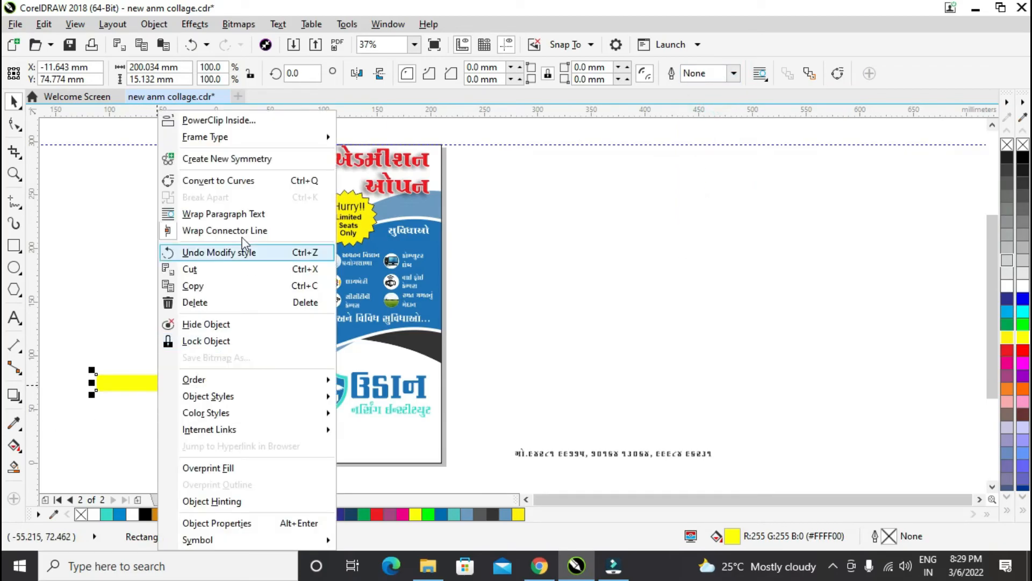
{"action": "left_click", "coordinate": [210, 120]}
{"action": "left_click", "coordinate": [385, 447]}
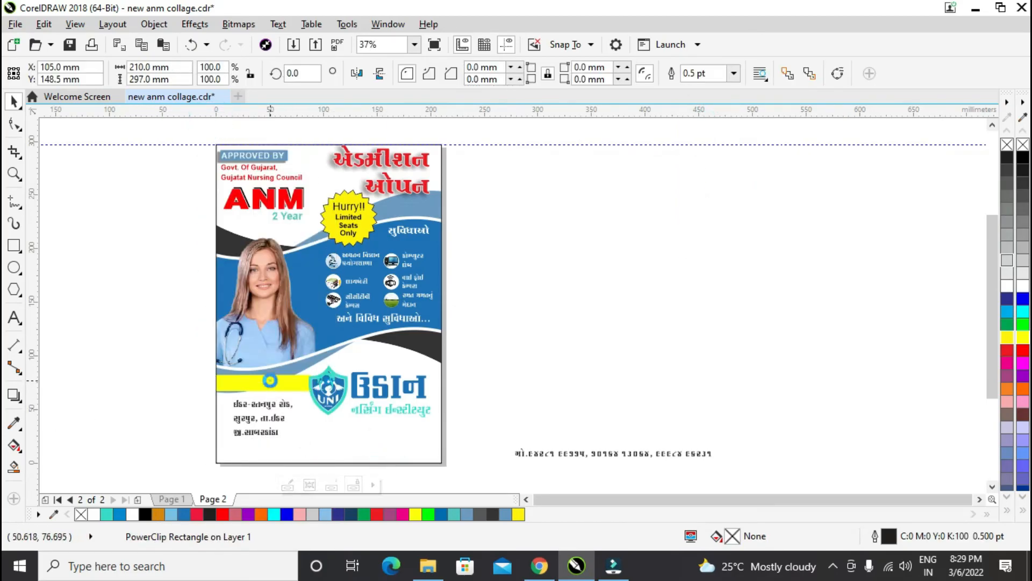
Move the yellow bar to the foot of the page inside the PowerClip and stretch it to about 223 mm wide.
{"action": "double_click", "coordinate": [269, 380]}
{"action": "left_click", "coordinate": [269, 382]}
{"action": "left_click_drag", "start_coordinate": [269, 381], "coordinate": [455, 453]}
{"action": "left_click_drag", "start_coordinate": [213, 451], "coordinate": [204, 451]}
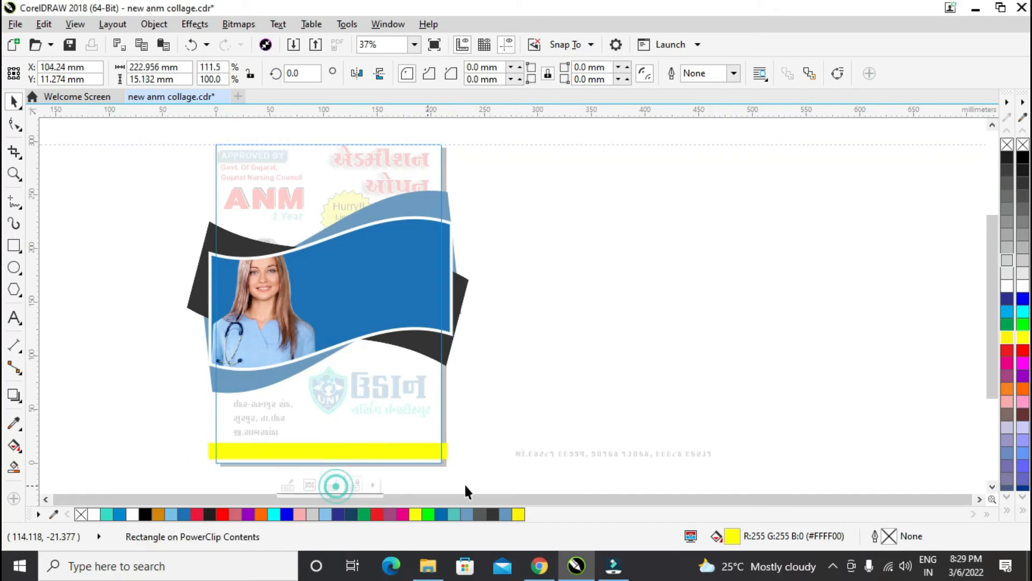
Place the phone number line on the yellow bar and lower the institute logo and name towards it.
{"action": "left_click_drag", "start_coordinate": [560, 453], "coordinate": [282, 456]}
{"action": "scroll", "coordinate": [370, 446], "scroll_direction": "up", "scroll_amount": 1}
{"action": "left_click_drag", "start_coordinate": [567, 268], "coordinate": [218, 423]}
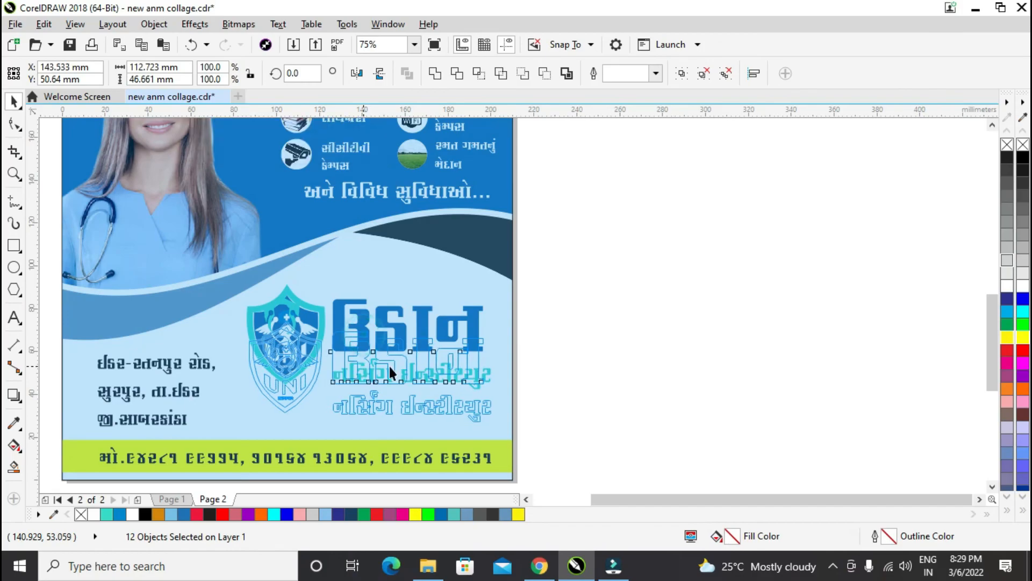
{"action": "left_click", "coordinate": [555, 361]}
Move the misplaced teal shape in the shield logo back into position around the nurse figure's head and cap.
{"action": "scroll", "coordinate": [283, 346], "scroll_direction": "up", "scroll_amount": 2}
{"action": "left_click", "coordinate": [317, 359]}
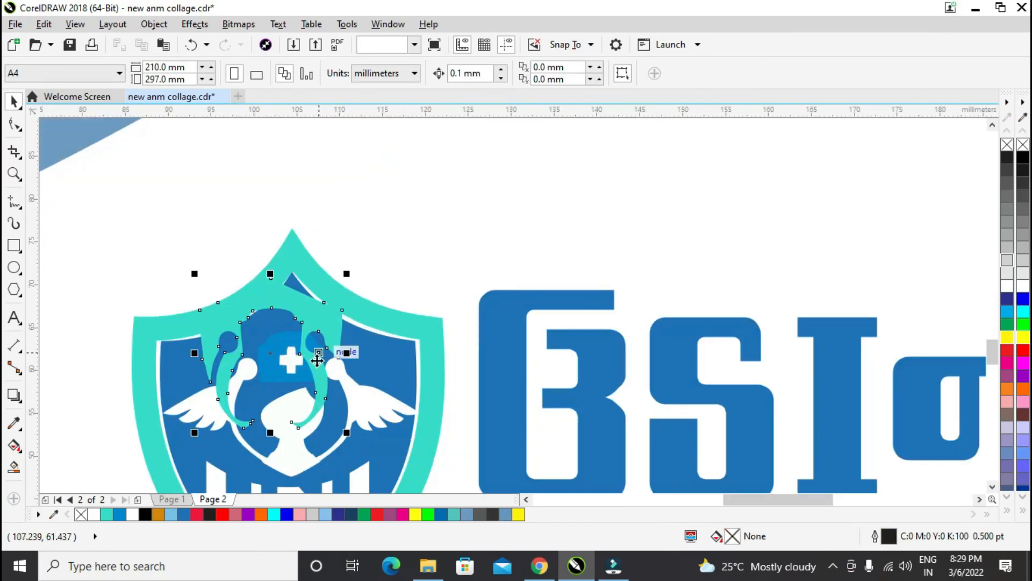
{"action": "left_click_drag", "start_coordinate": [312, 359], "coordinate": [325, 391]}
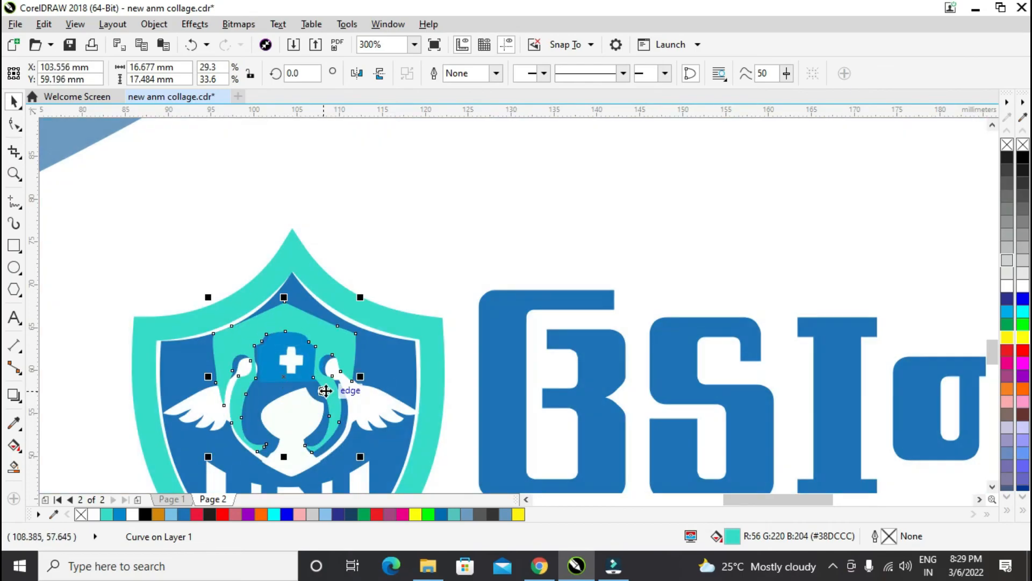
{"action": "key", "text": "Right"}
{"action": "key", "text": "Right"}
{"action": "key", "text": "Right"}
{"action": "key", "text": "Right"}
{"action": "key", "text": "Down"}
{"action": "key", "text": "Down"}
{"action": "key", "text": "Down"}
{"action": "key", "text": "Down"}
{"action": "key", "text": "Down"}
{"action": "key", "text": "Down"}
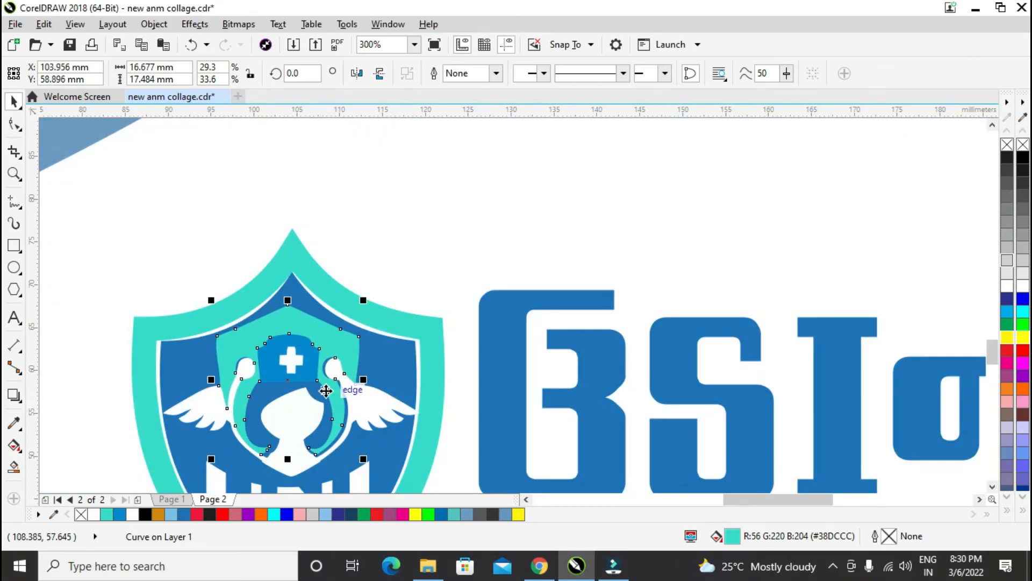
{"action": "key", "text": "Down"}
{"action": "key", "text": "Down"}
{"action": "key", "text": "Down"}
{"action": "key", "text": "Down"}
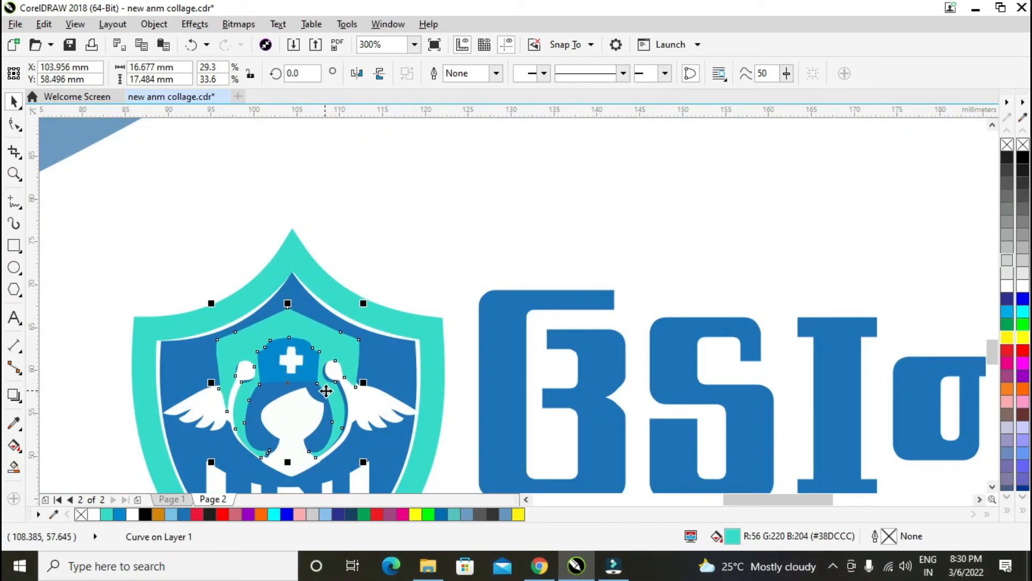
{"action": "key", "text": "Up"}
{"action": "key", "text": "Right"}
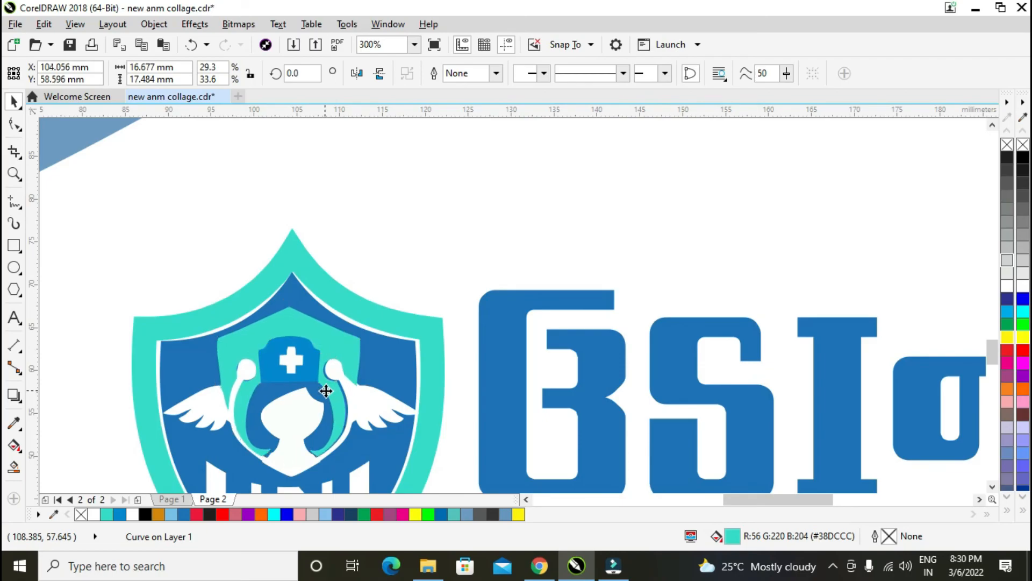
Shift the whole institute logo and name slightly down and to the left, between the address and the page edge.
{"action": "scroll", "coordinate": [444, 370], "scroll_direction": "down", "scroll_amount": 4}
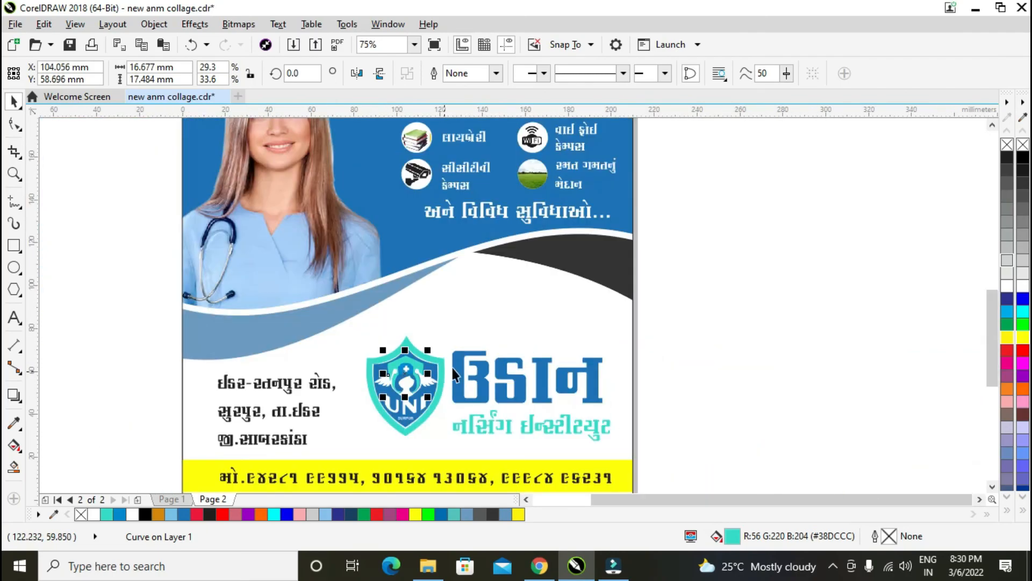
{"action": "left_click", "coordinate": [705, 363]}
{"action": "left_click_drag", "start_coordinate": [706, 300], "coordinate": [223, 456]}
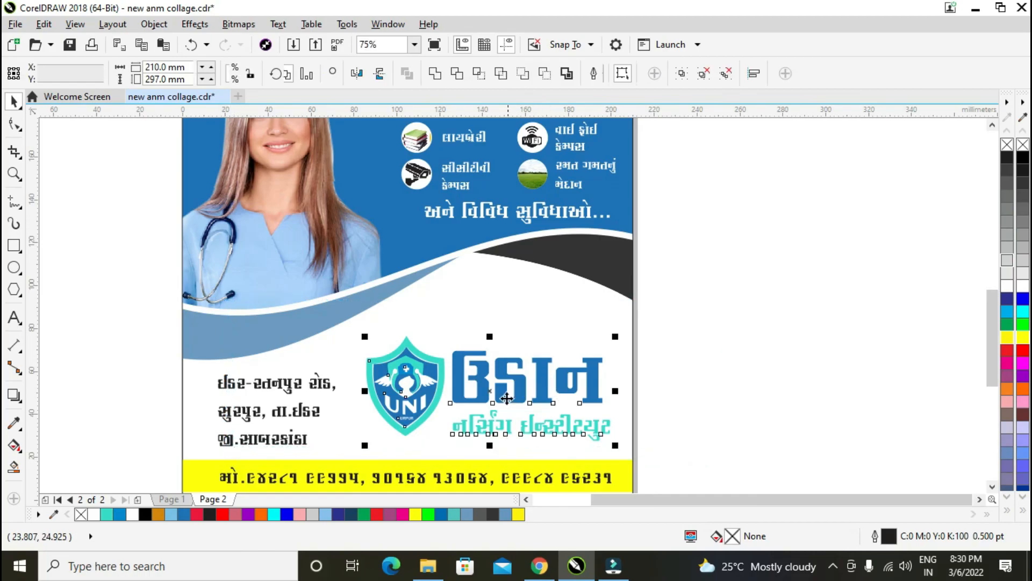
{"action": "mouse_move", "coordinate": [487, 396]}
{"action": "left_mouse_down"}
{"action": "mouse_move", "coordinate": [512, 396]}
{"action": "mouse_move", "coordinate": [490, 403]}
{"action": "left_mouse_up"}
{"action": "left_click", "coordinate": [672, 386]}
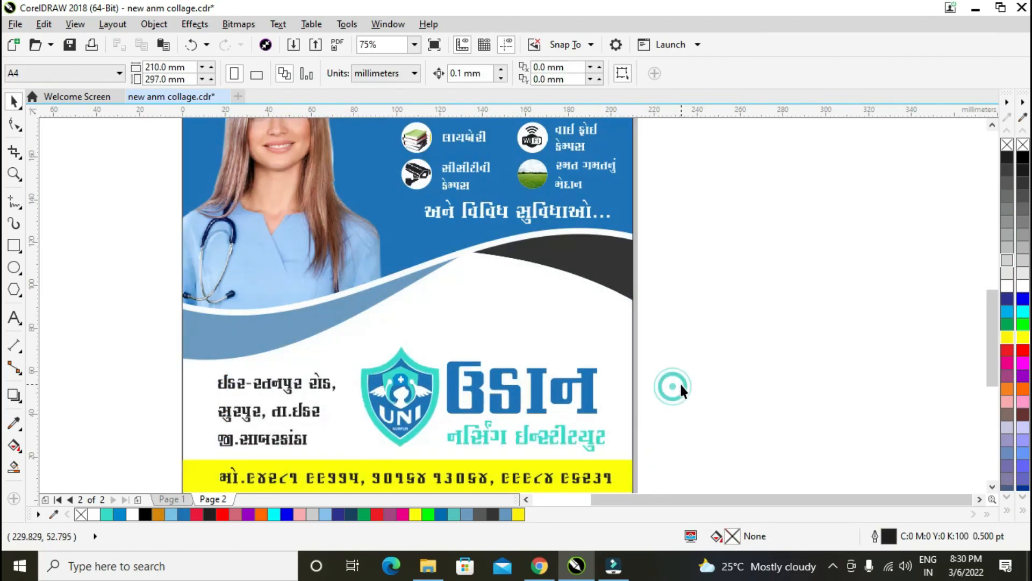
{"action": "scroll", "coordinate": [682, 384], "scroll_direction": "down", "scroll_amount": 1}
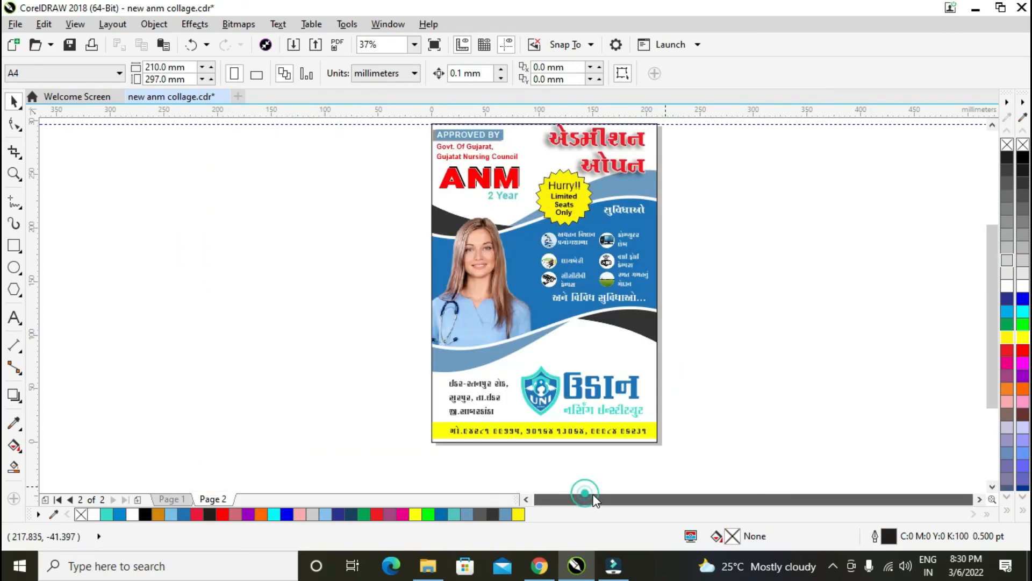
{"action": "left_click", "coordinate": [641, 208]}
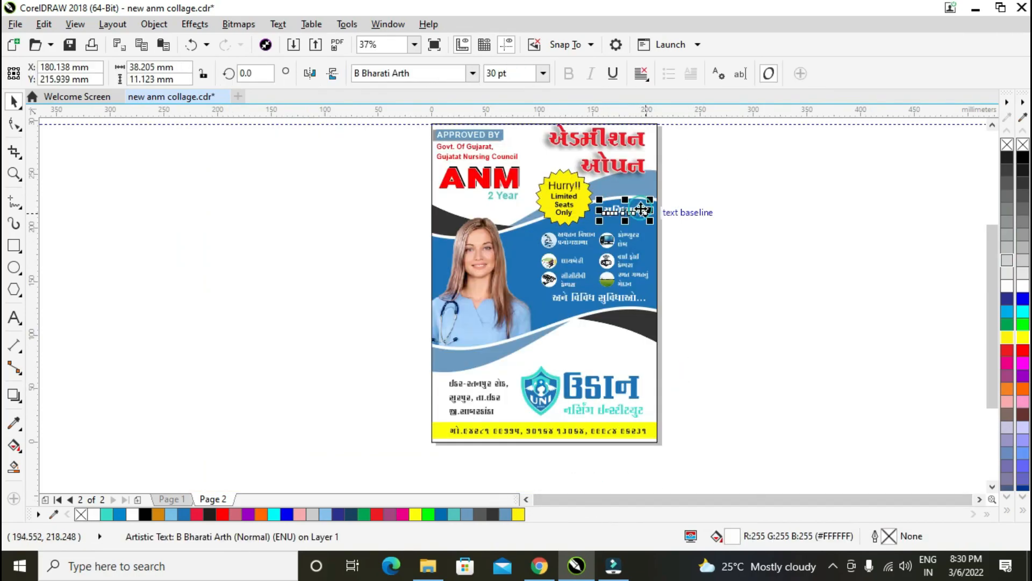
{"action": "left_click", "coordinate": [636, 237]}
{"action": "left_click", "coordinate": [523, 465]}
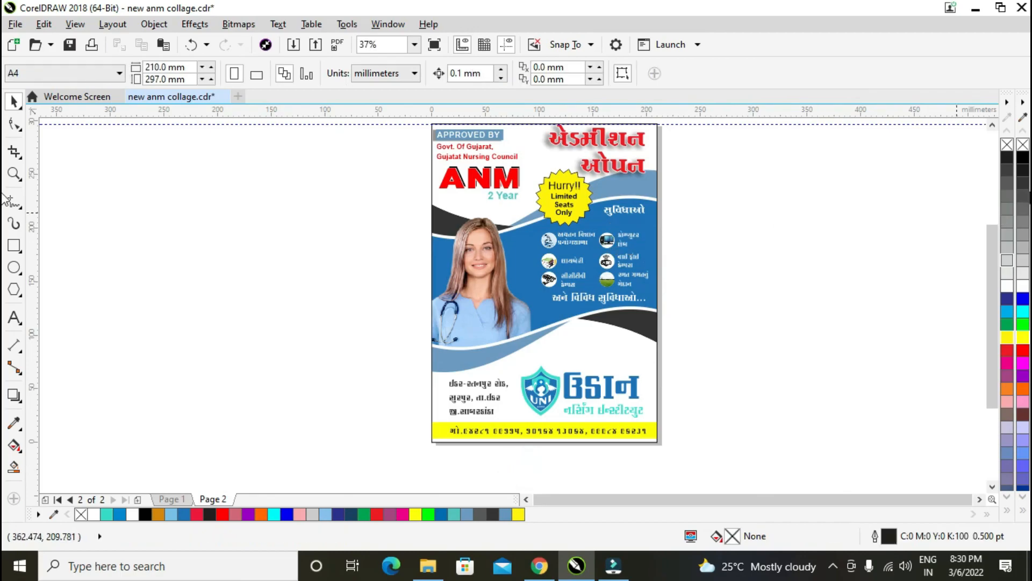
{"action": "left_click_drag", "start_coordinate": [993, 240], "coordinate": [992, 232]}
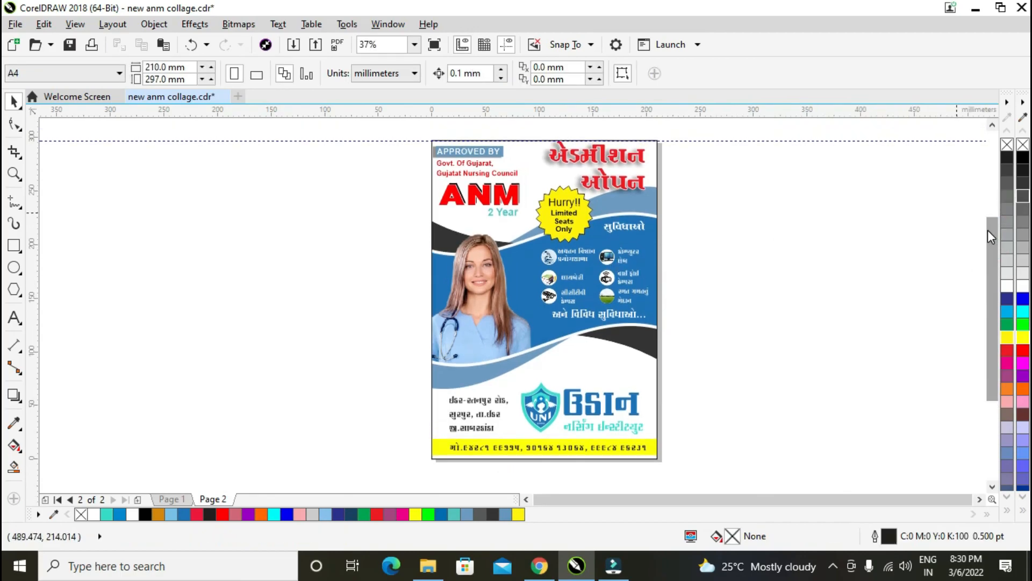